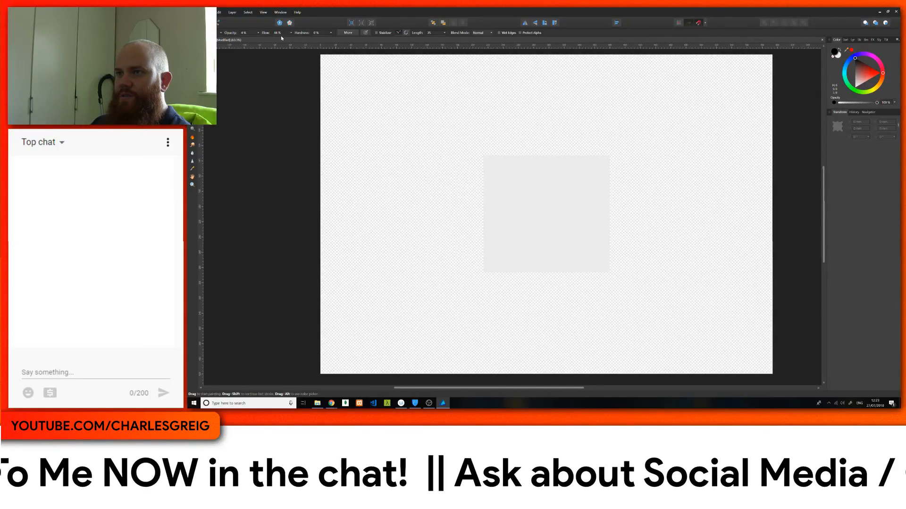
# Step: Set the brush's opacity, flow and hardness to 100%, undoing the test stroke
pyautogui.moveTo(258, 35); pyautogui.dragTo(374, 49)
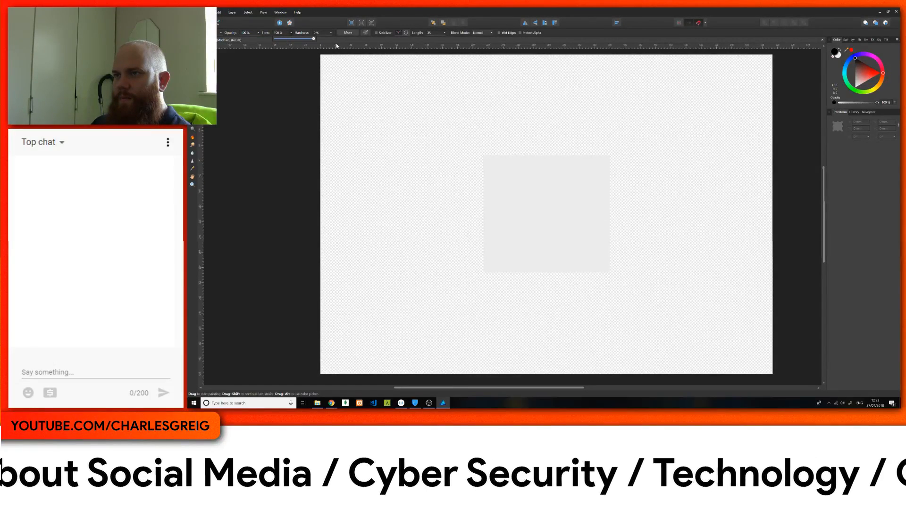
pyautogui.moveTo(501, 192)
pyautogui.mouseDown()
pyautogui.moveTo(501, 167)
pyautogui.moveTo(415, 161)
pyautogui.moveTo(417, 177)
pyautogui.mouseUp()
pyautogui.hotkey('ctrl', 'z')
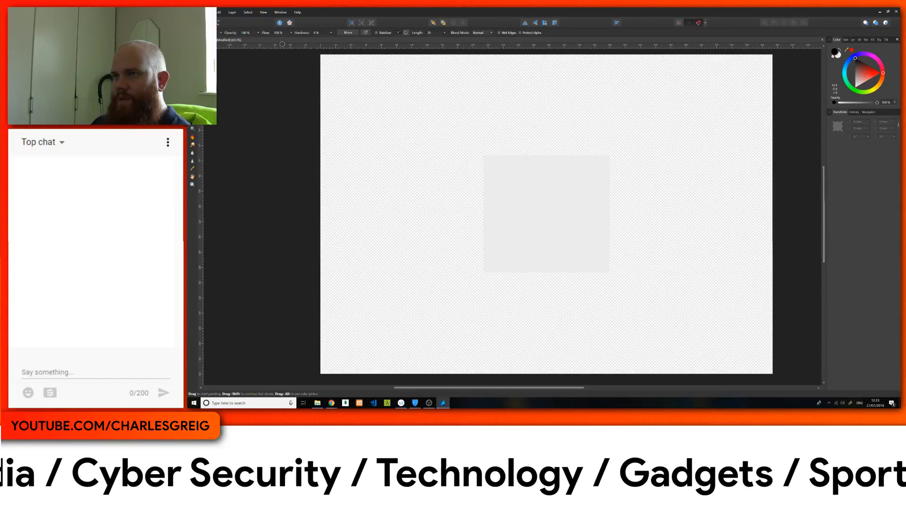
pyautogui.click(332, 33)
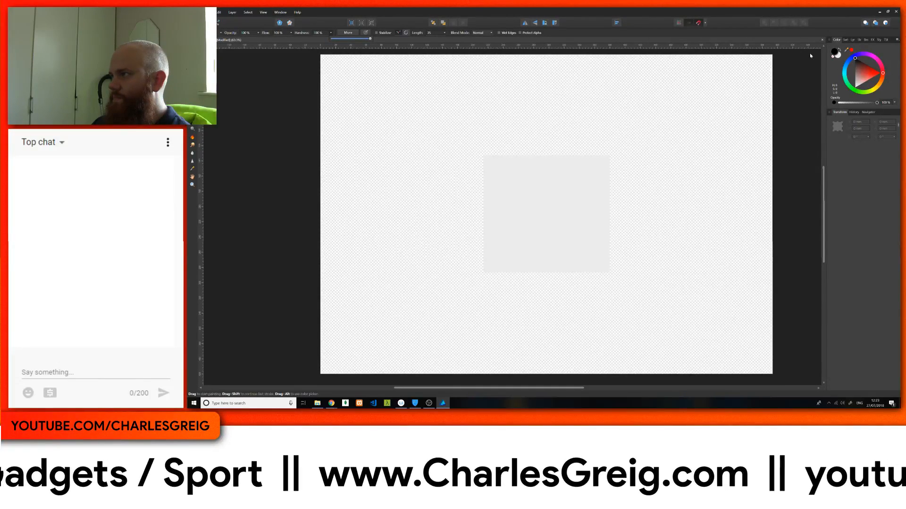
# Step: Choose the third brush in the Assorted set and try it with one wavy mirrored stroke, undoing that stroke
pyautogui.click(866, 41)
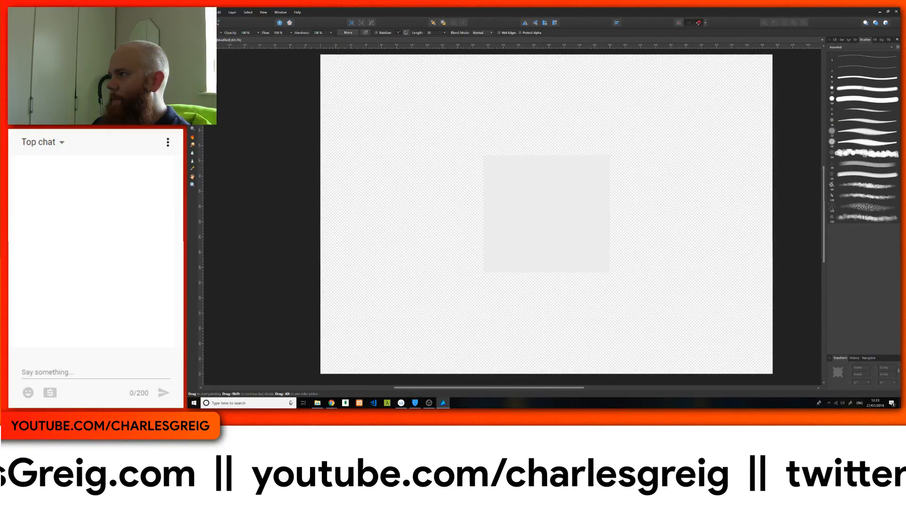
pyautogui.click(861, 79)
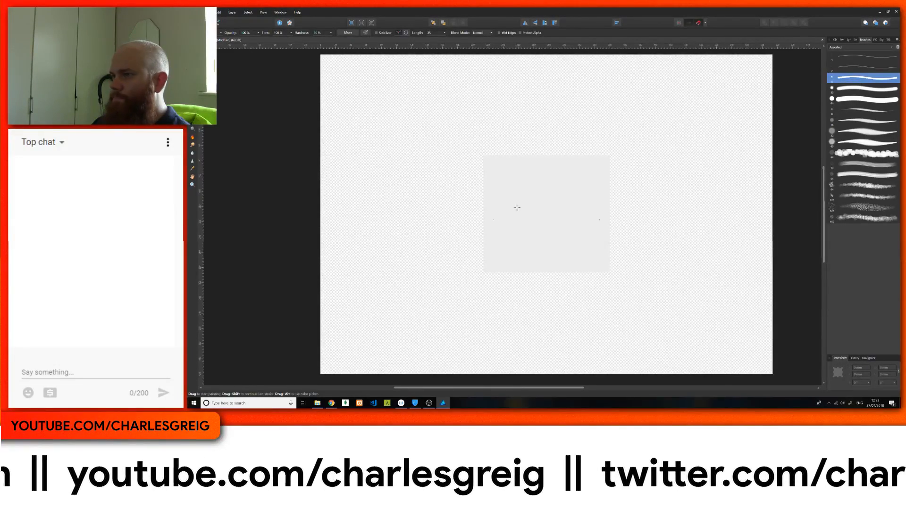
pyautogui.moveTo(512, 181)
pyautogui.mouseDown()
pyautogui.moveTo(445, 126)
pyautogui.moveTo(428, 160)
pyautogui.moveTo(483, 190)
pyautogui.moveTo(459, 207)
pyautogui.moveTo(470, 223)
pyautogui.moveTo(507, 231)
pyautogui.moveTo(450, 257)
pyautogui.moveTo(478, 283)
pyautogui.mouseUp()
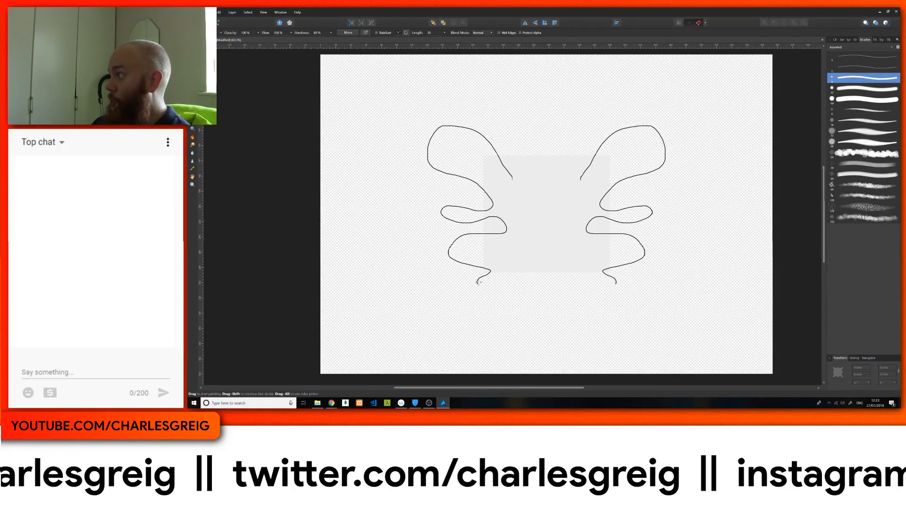
pyautogui.hotkey('ctrl', 'z')
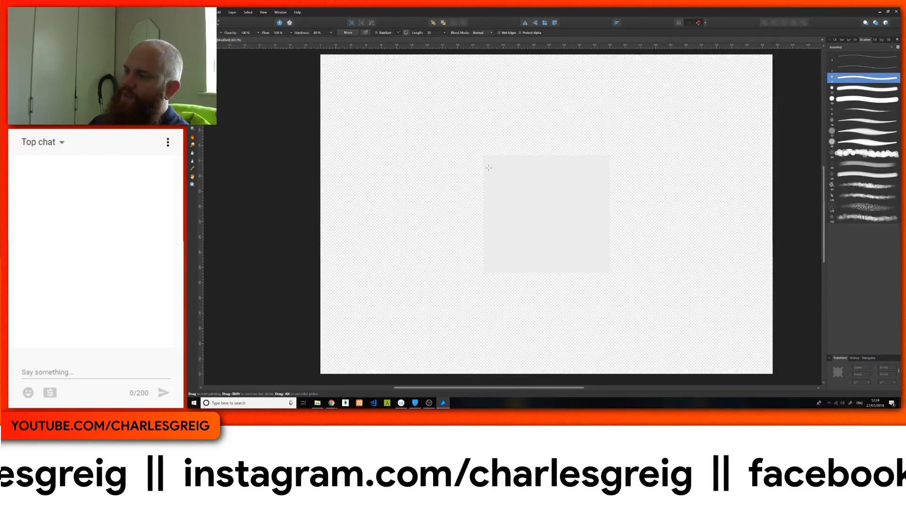
pyautogui.moveTo(535, 132); pyautogui.dragTo(468, 143)
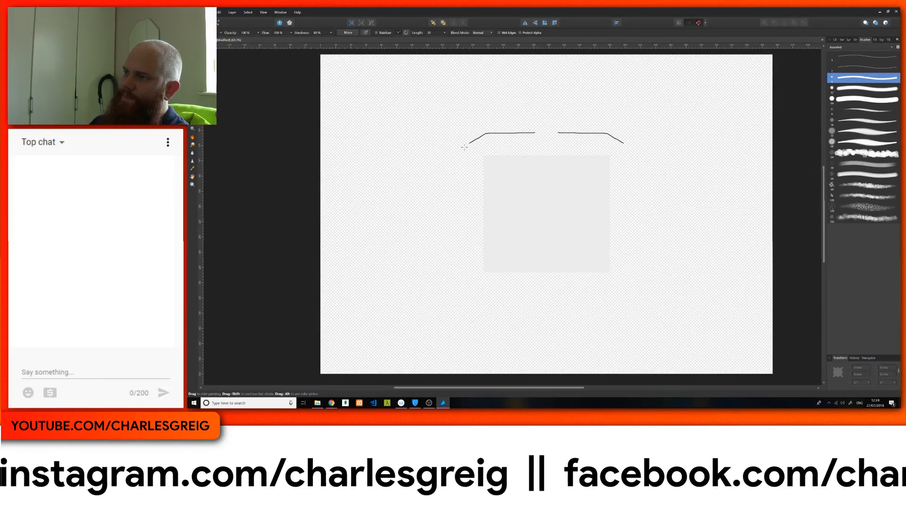
pyautogui.moveTo(461, 192); pyautogui.dragTo(495, 217)
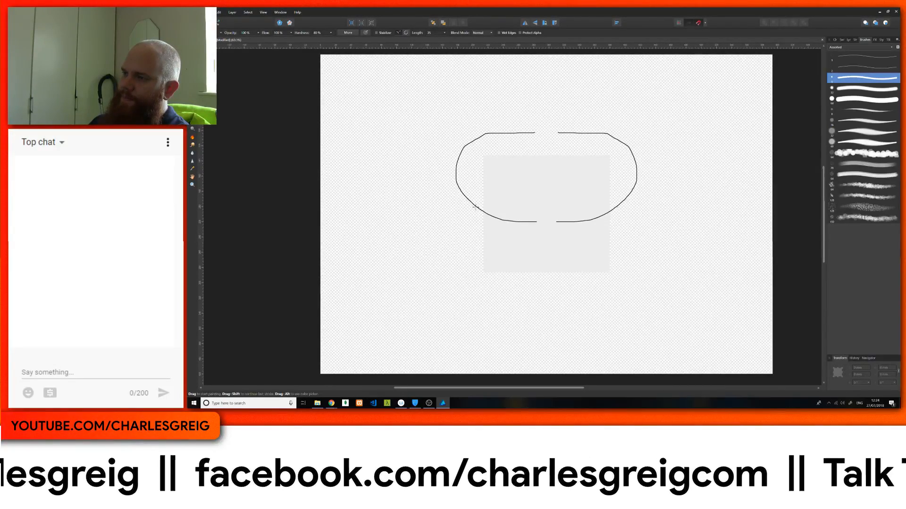
pyautogui.moveTo(476, 207)
pyautogui.mouseDown()
pyautogui.moveTo(457, 217)
pyautogui.moveTo(451, 239)
pyautogui.mouseUp()
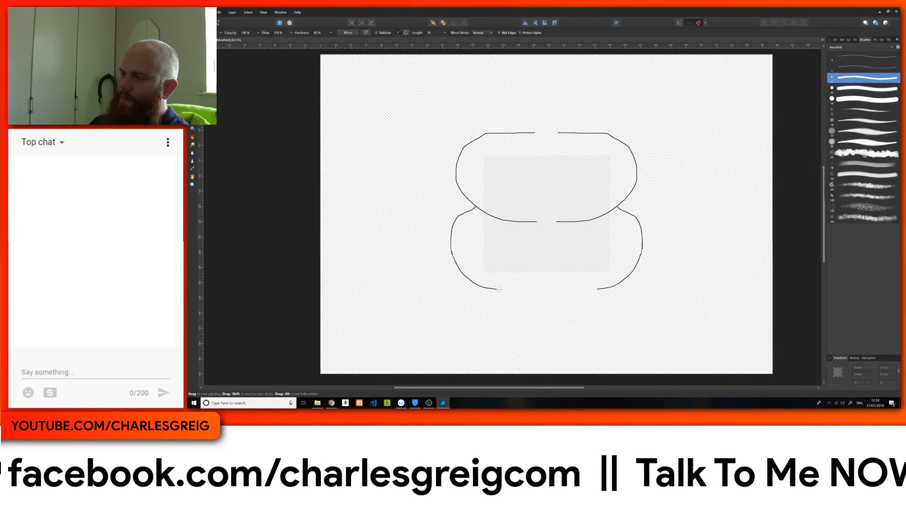
pyautogui.moveTo(499, 289); pyautogui.dragTo(532, 291)
pyautogui.moveTo(493, 181)
pyautogui.mouseDown()
pyautogui.moveTo(517, 163)
pyautogui.moveTo(508, 198)
pyautogui.mouseUp()
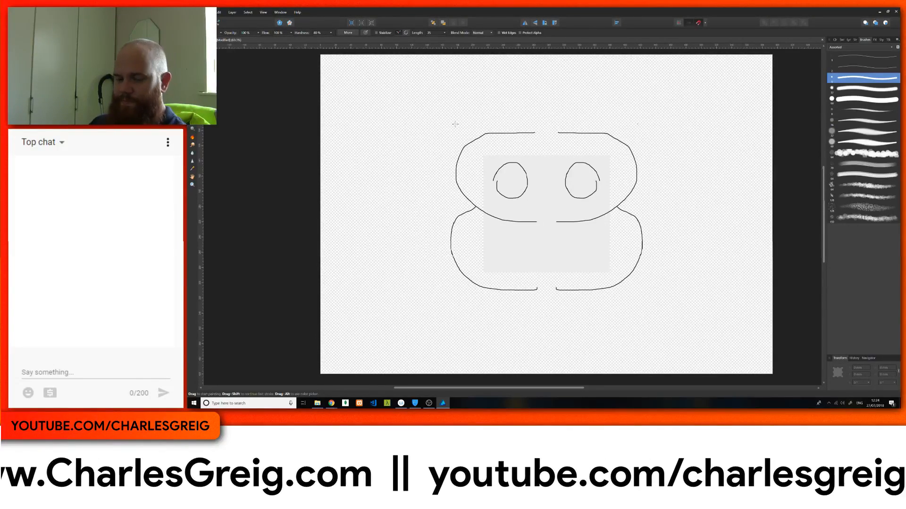
pyautogui.hotkey('ctrl', 'z')
pyautogui.hotkey('ctrl', 'z')
pyautogui.hotkey('ctrl', 'z')
pyautogui.hotkey('ctrl', 'z')
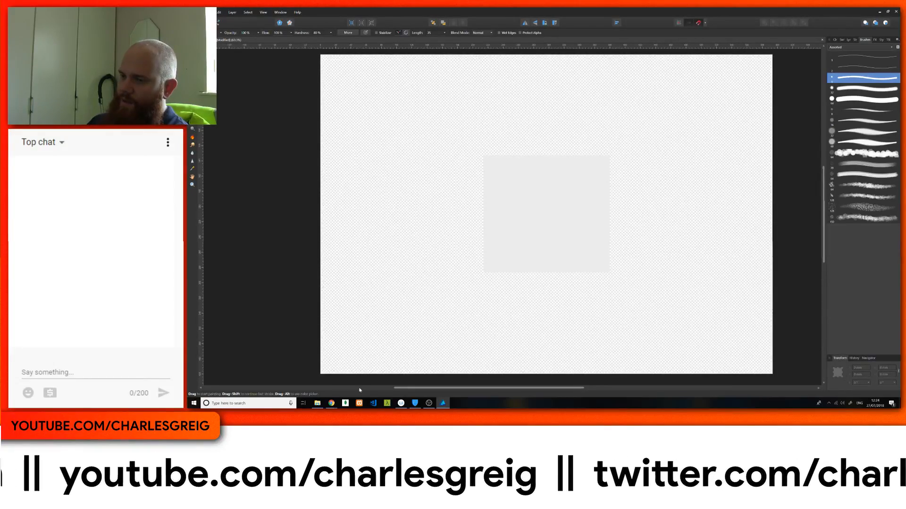
# Step: Switch to Chrome and run a Google image search for "lion face"
pyautogui.moveTo(331, 403)
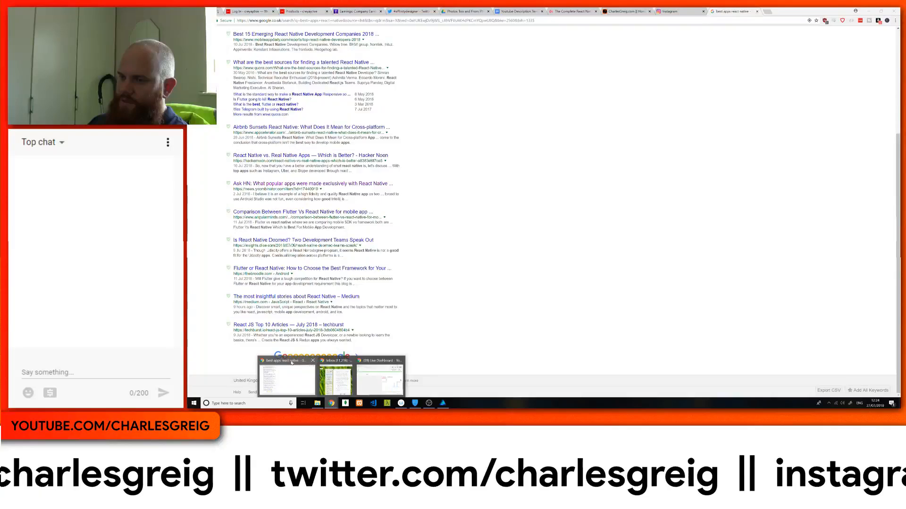
pyautogui.click(286, 378)
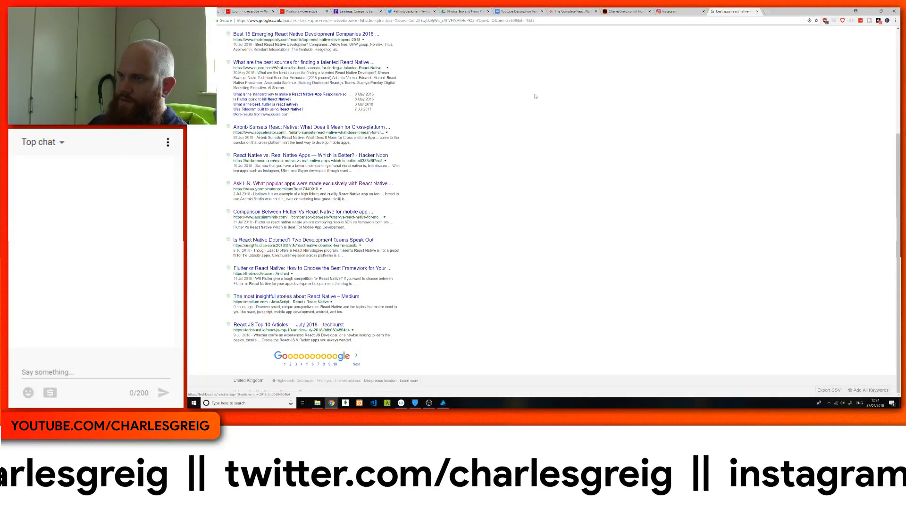
pyautogui.scroll(6, 427, 48)
pyautogui.tripleClick(347, 38)
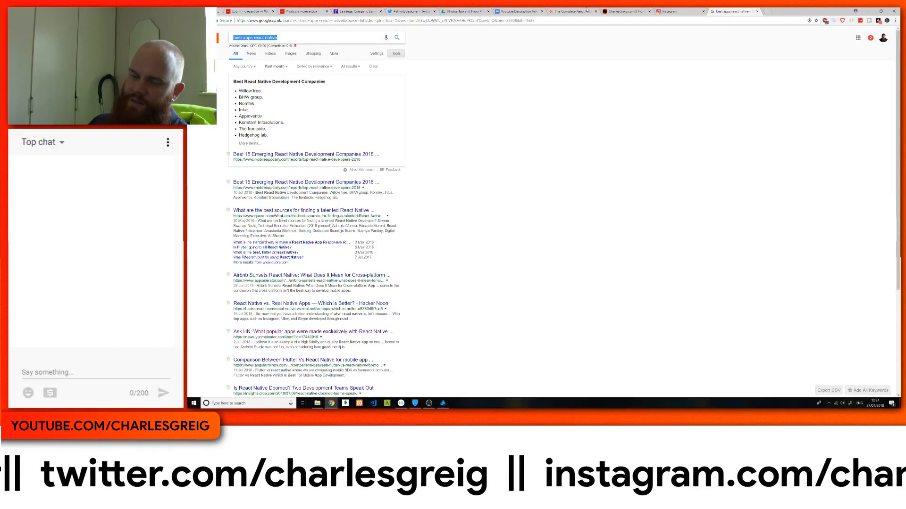
pyautogui.write('lion')
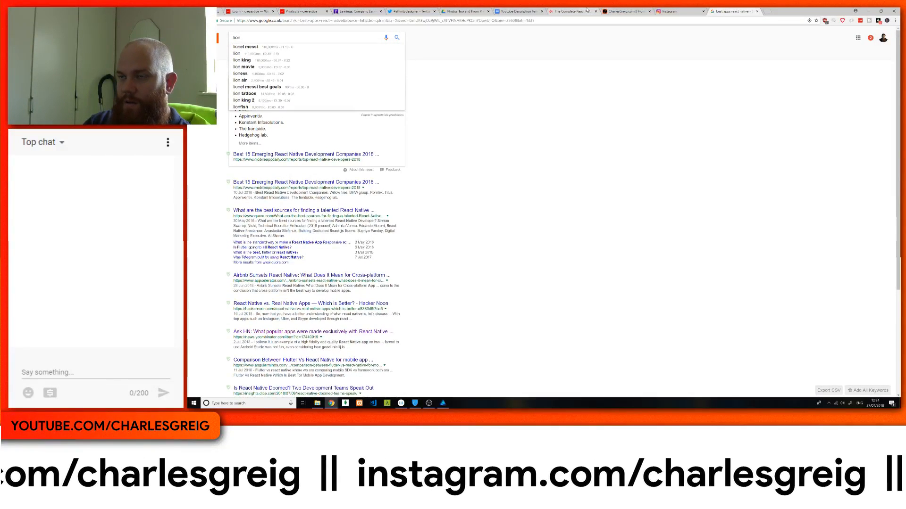
pyautogui.write(' face')
pyautogui.press('Return')
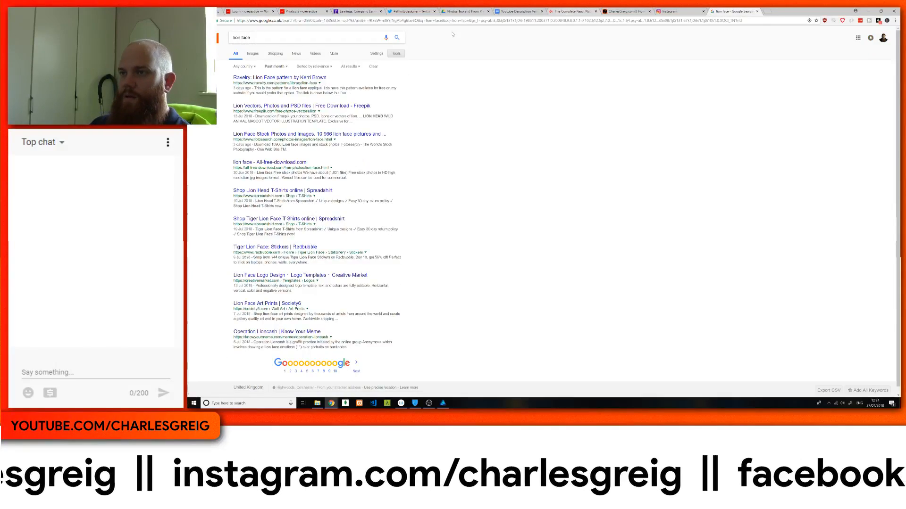
pyautogui.click(253, 54)
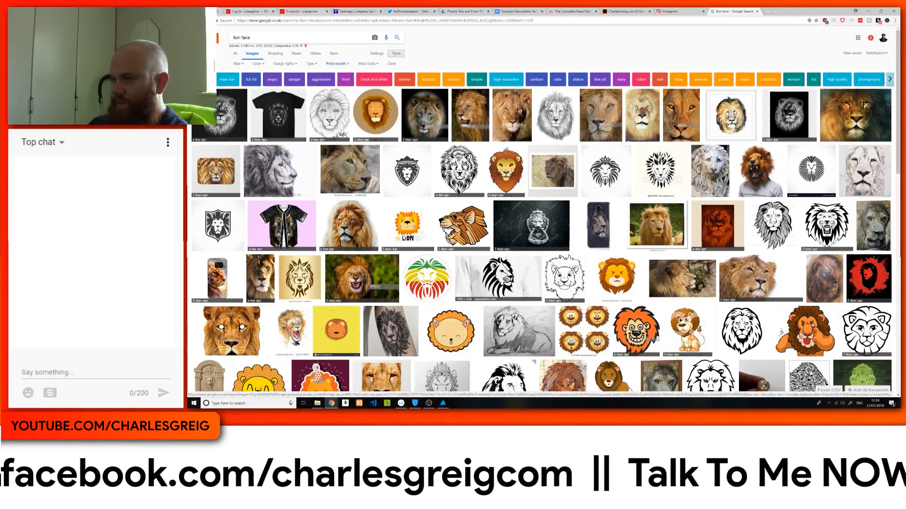
# Step: Browse the lion face images and open the pale, front-facing male lion photo from Alamy
pyautogui.scroll(-5, 491, 257)
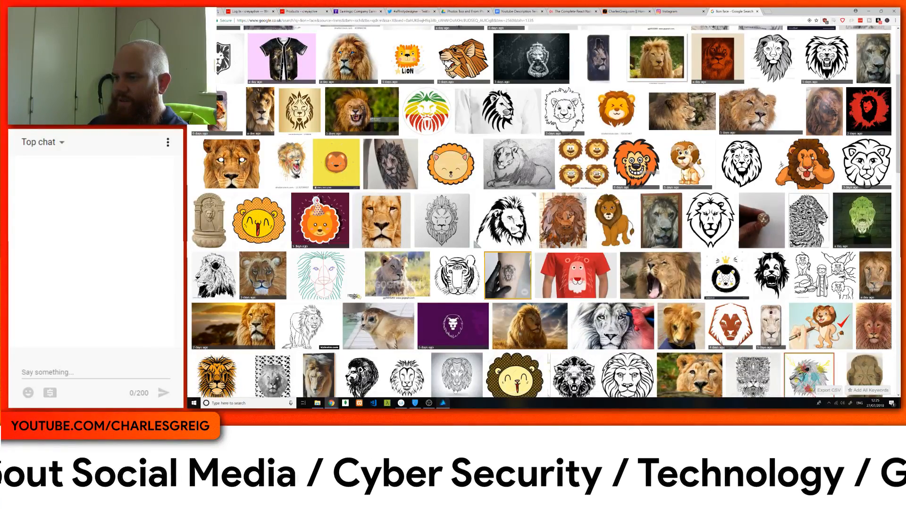
pyautogui.scroll(3, 519, 273)
pyautogui.scroll(2, 611, 110)
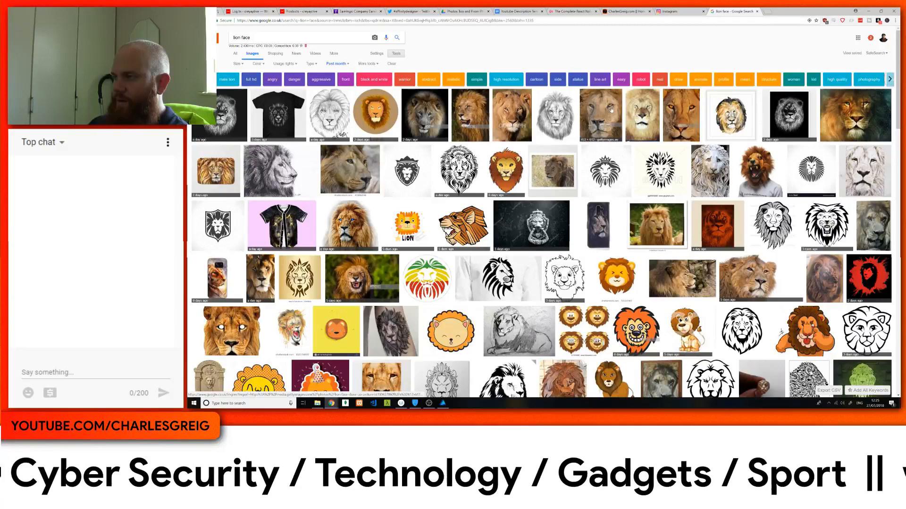
pyautogui.click(642, 115)
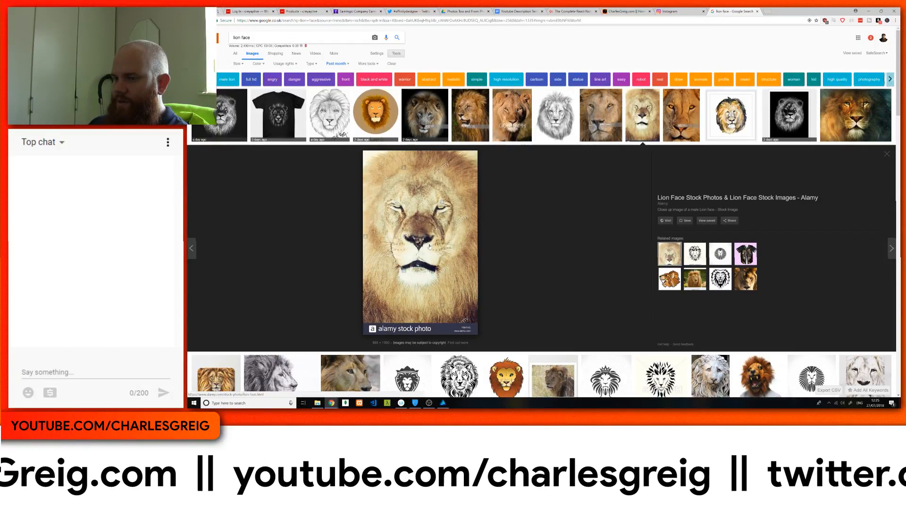
# Step: Start saving the enlarged lion photo and browse to the folder of image files on the 1TB drive
pyautogui.rightClick(416, 220)
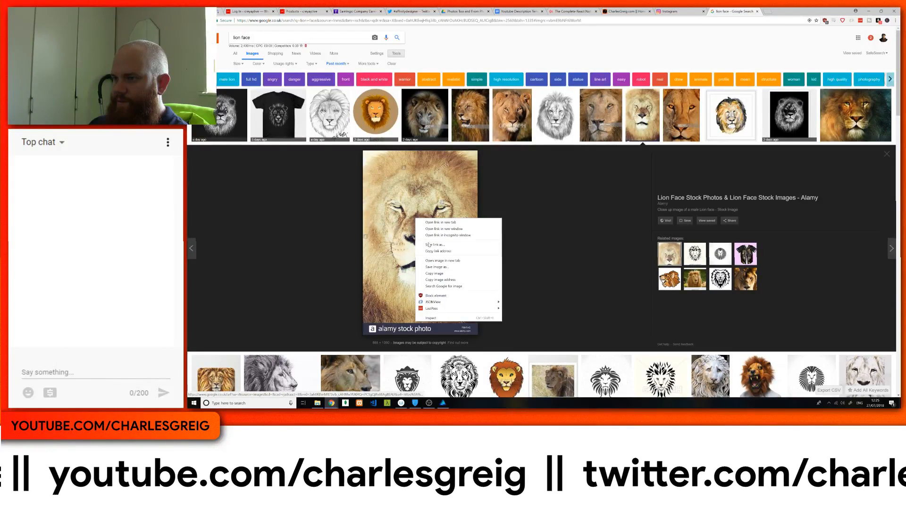
pyautogui.click(434, 267)
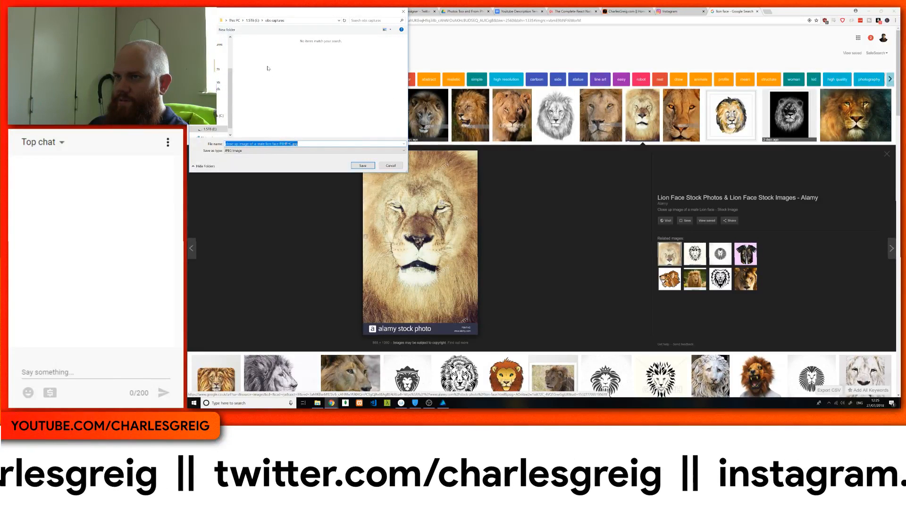
pyautogui.click(208, 124)
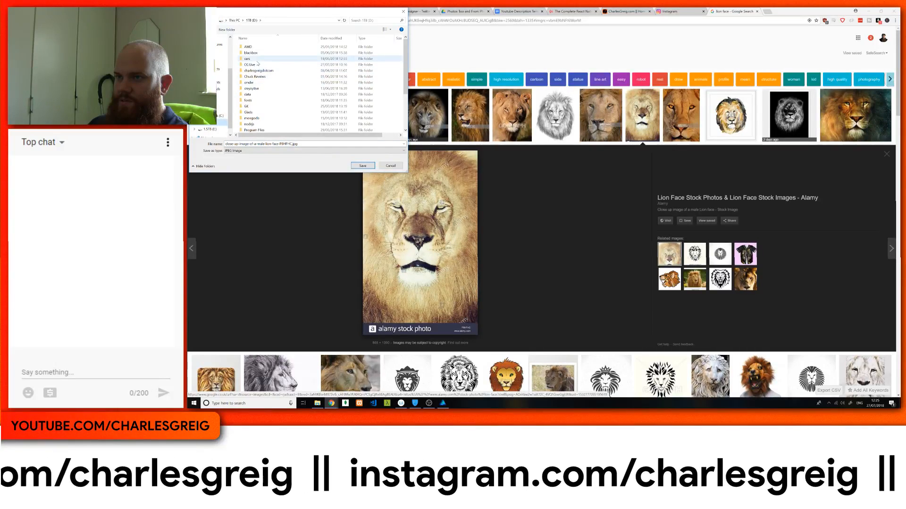
pyautogui.click(252, 65)
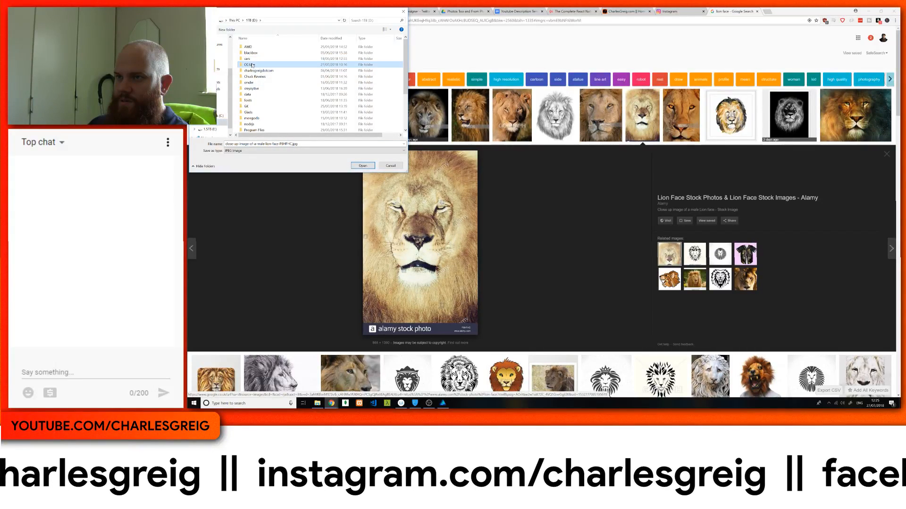
pyautogui.doubleClick(248, 106)
pyautogui.scroll(-6, 292, 71)
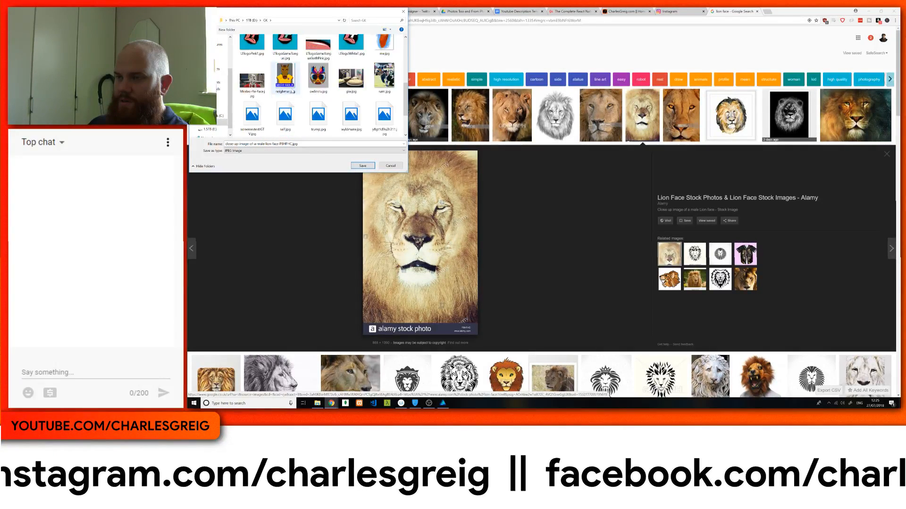
pyautogui.scroll(3, 314, 122)
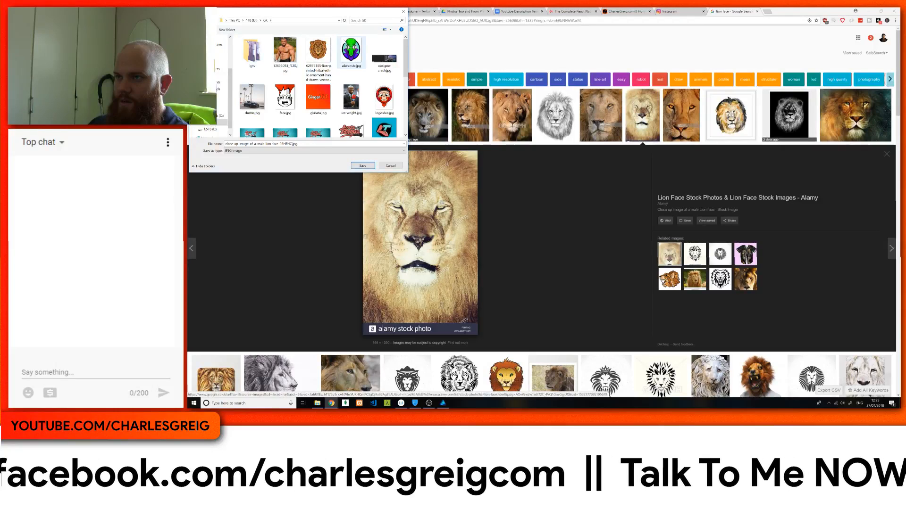
# Step: Create a folder named obs among the image files and save the lion photo in it as a JPEG
pyautogui.rightClick(317, 46)
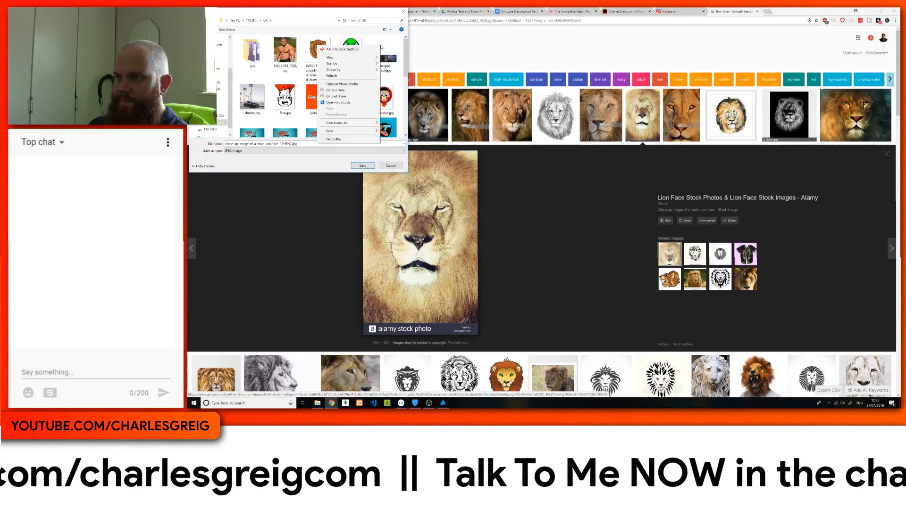
pyautogui.moveTo(337, 131)
pyautogui.click(415, 132)
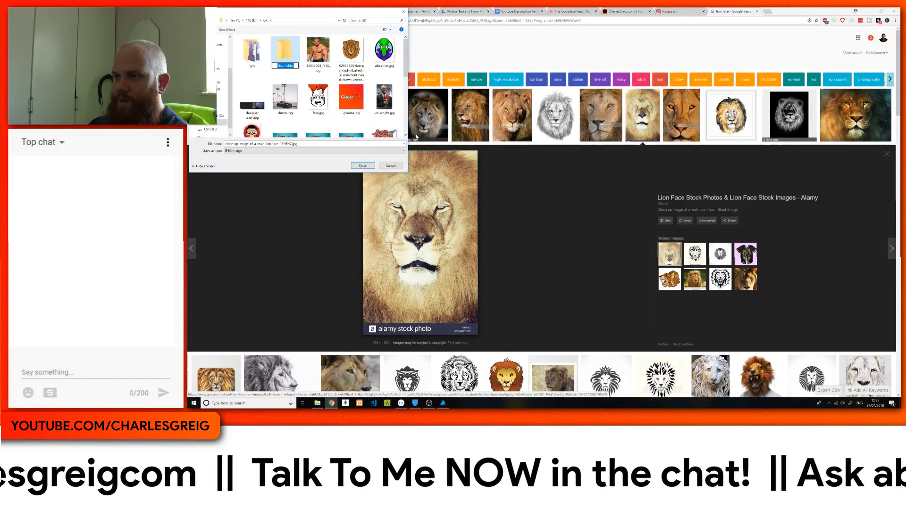
pyautogui.write('obs')
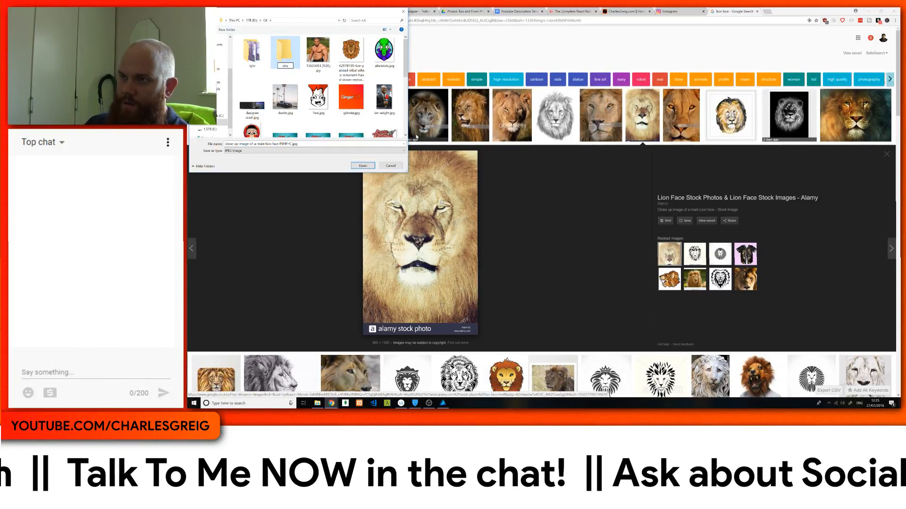
pyautogui.doubleClick(277, 49)
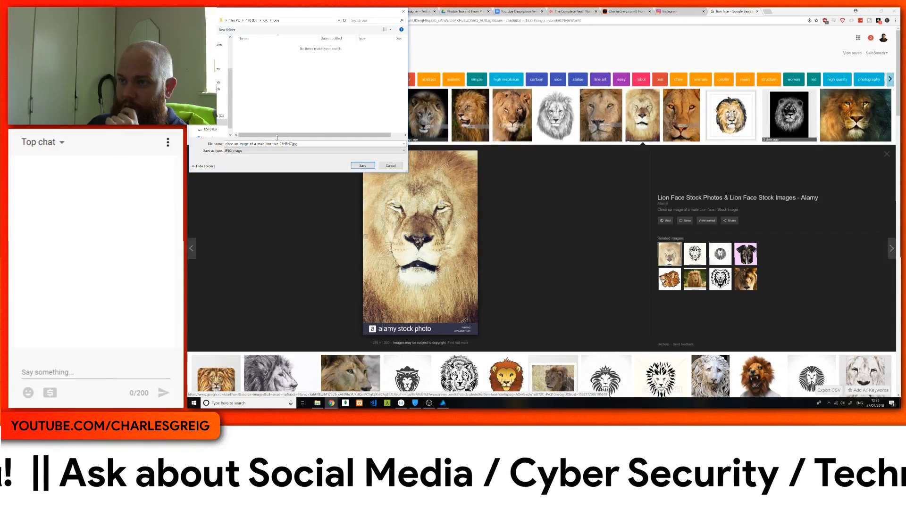
pyautogui.click(363, 165)
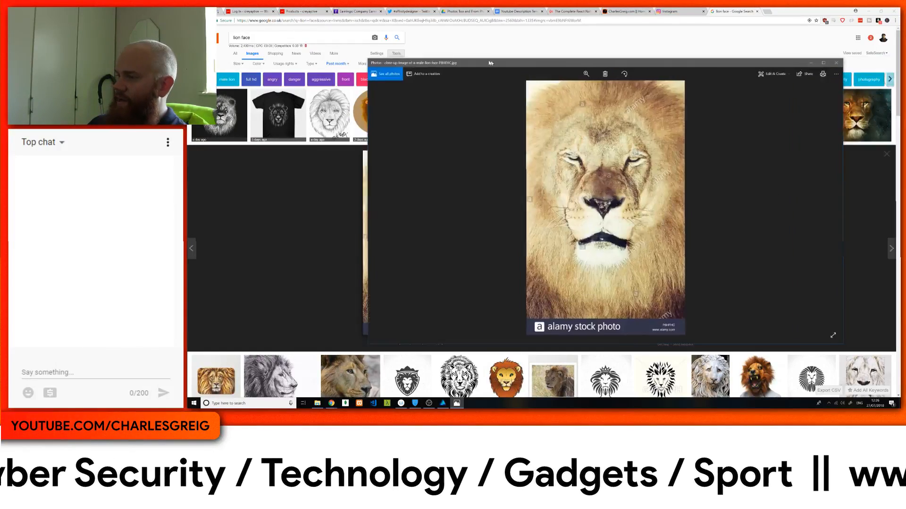
# Step: Clear the lion photo preview off the screen and switch back to Affinity Designer
pyautogui.moveTo(448, 50); pyautogui.dragTo(899, 106)
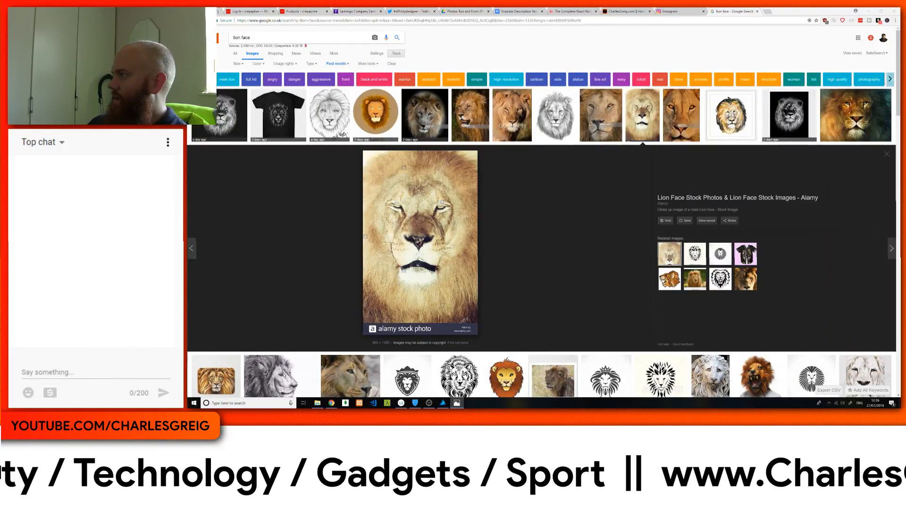
pyautogui.hotkey('alt', 'F4')
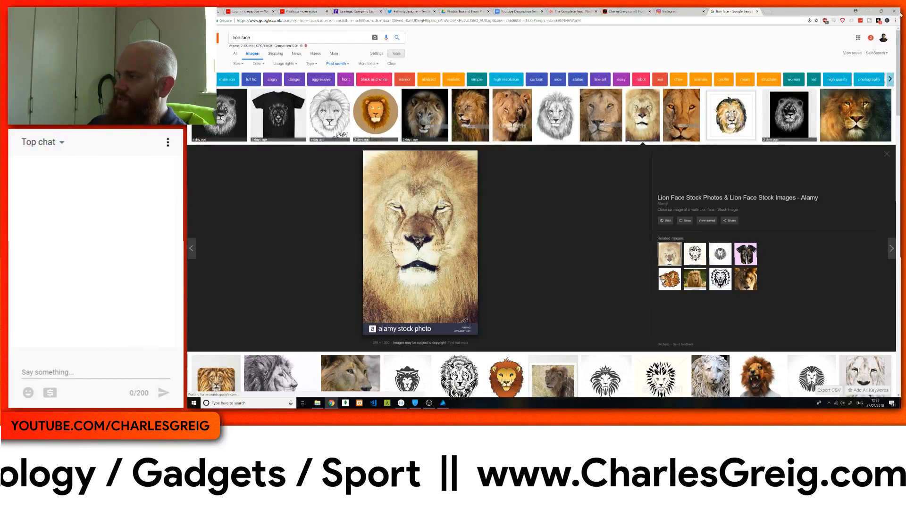
pyautogui.click(867, 11)
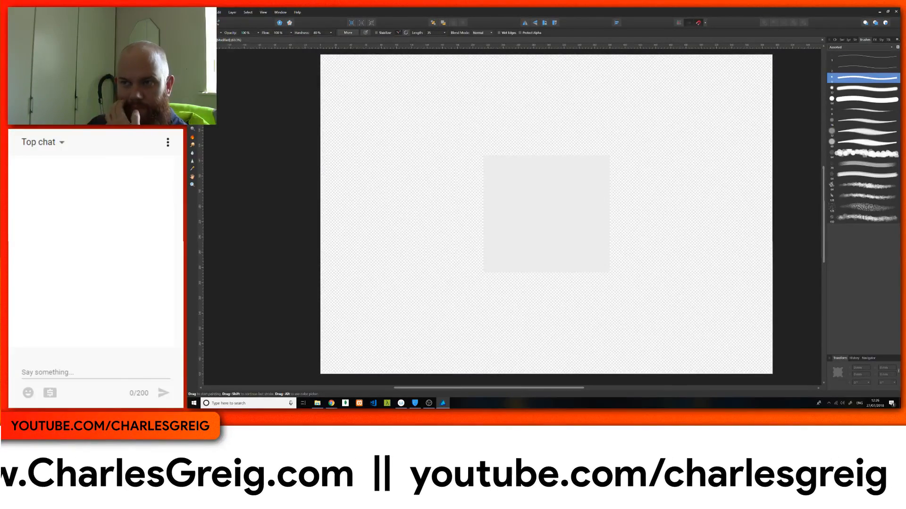
# Step: Open the saved lion photo from the obs folder on the 1TB drive
pyautogui.click(205, 12)
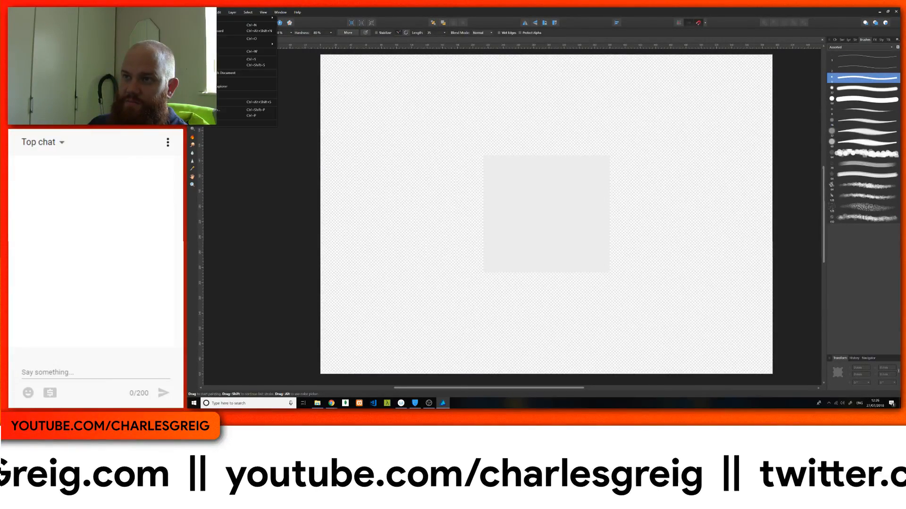
pyautogui.click(250, 38)
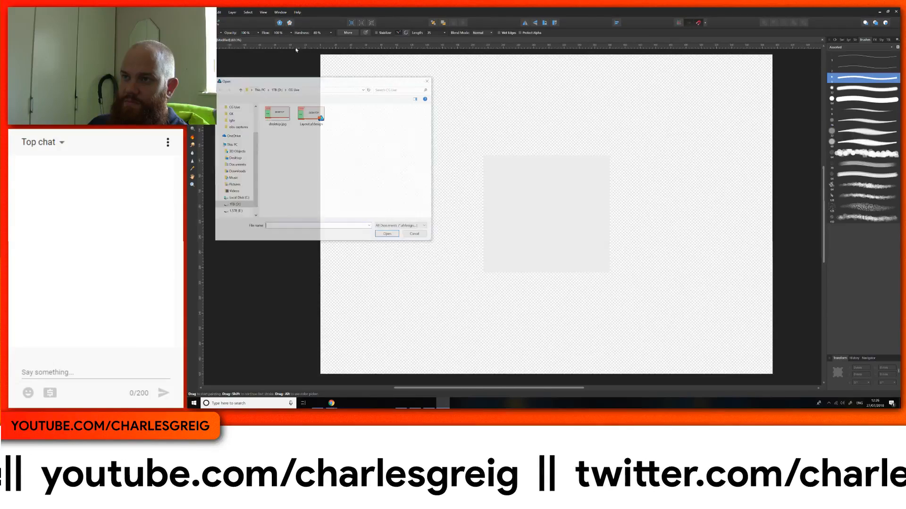
pyautogui.click(234, 205)
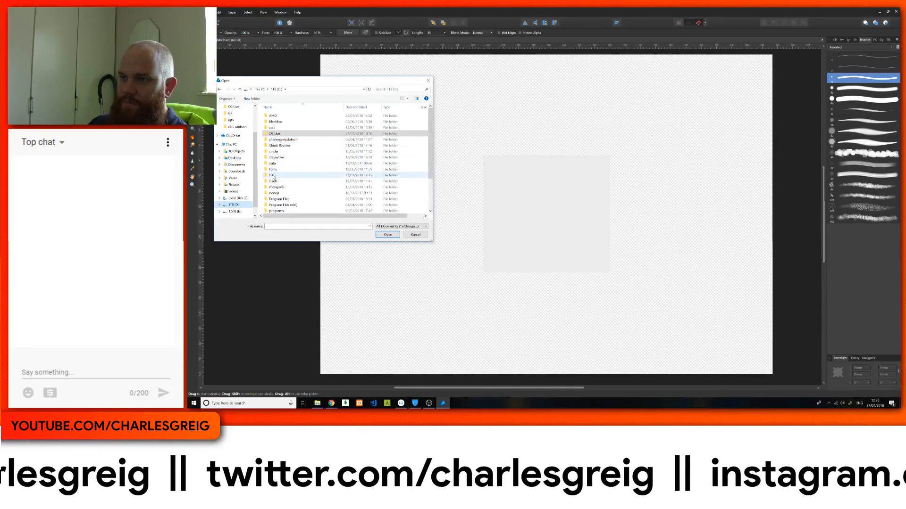
pyautogui.doubleClick(272, 176)
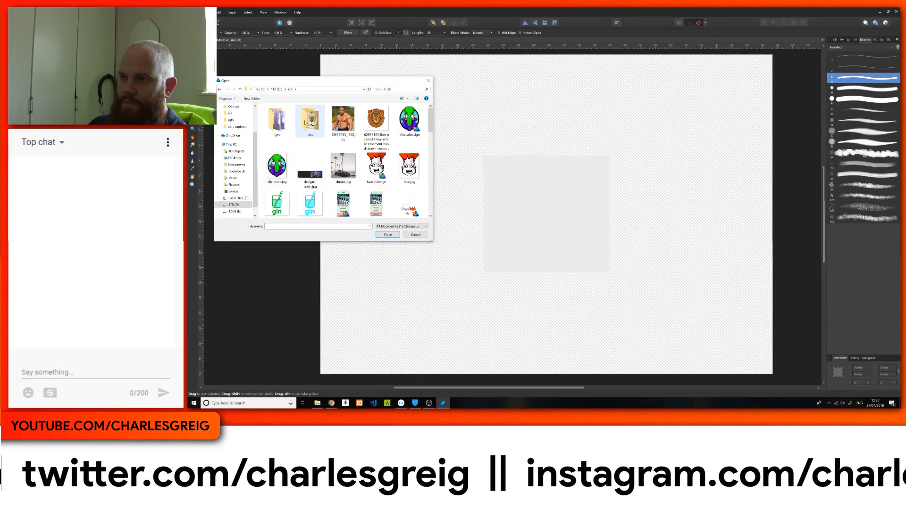
pyautogui.doubleClick(305, 123)
pyautogui.click(277, 121)
pyautogui.click(387, 235)
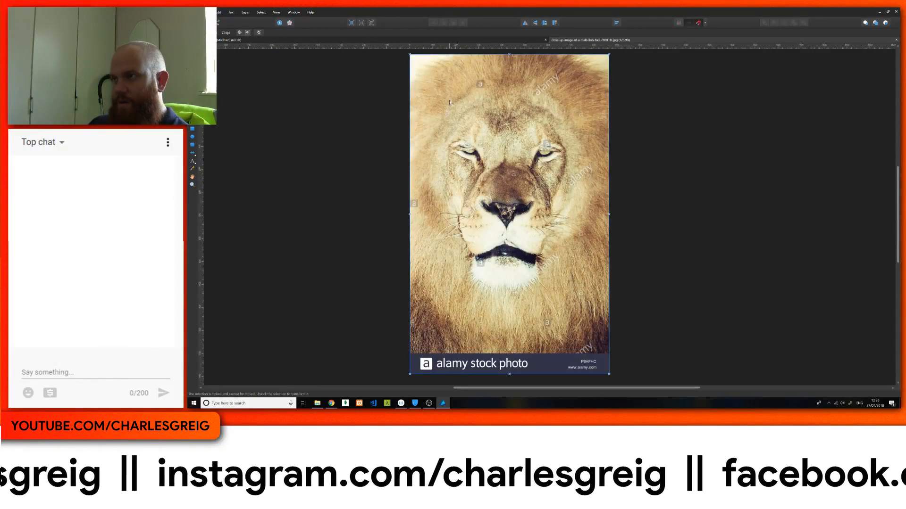
# Step: Paste the lion photo into the mirrored drawing document and move its layer out of the symbol
pyautogui.click(524, 40)
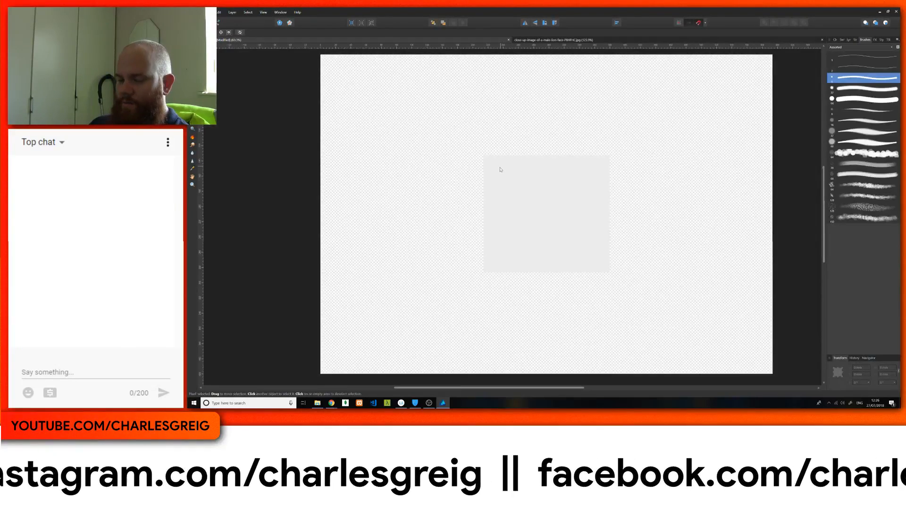
pyautogui.hotkey('ctrl', 'v')
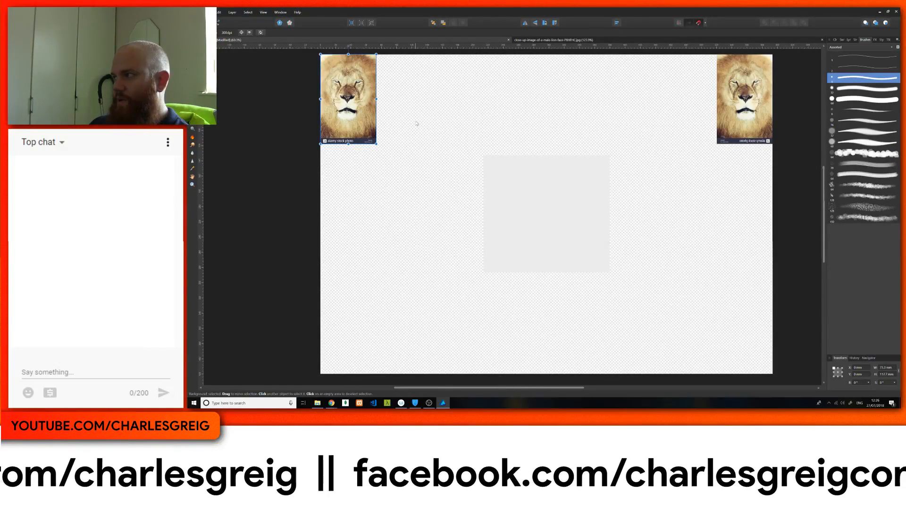
pyautogui.click(847, 40)
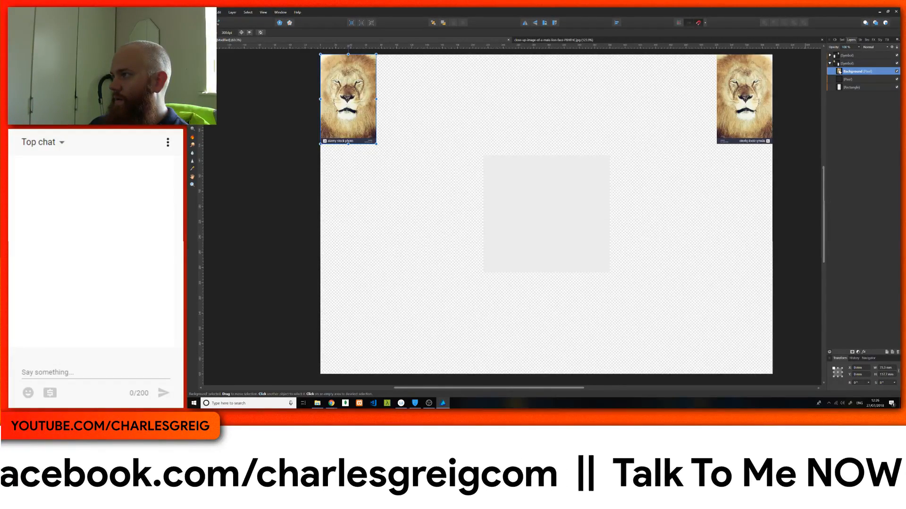
pyautogui.moveTo(832, 80); pyautogui.dragTo(832, 93)
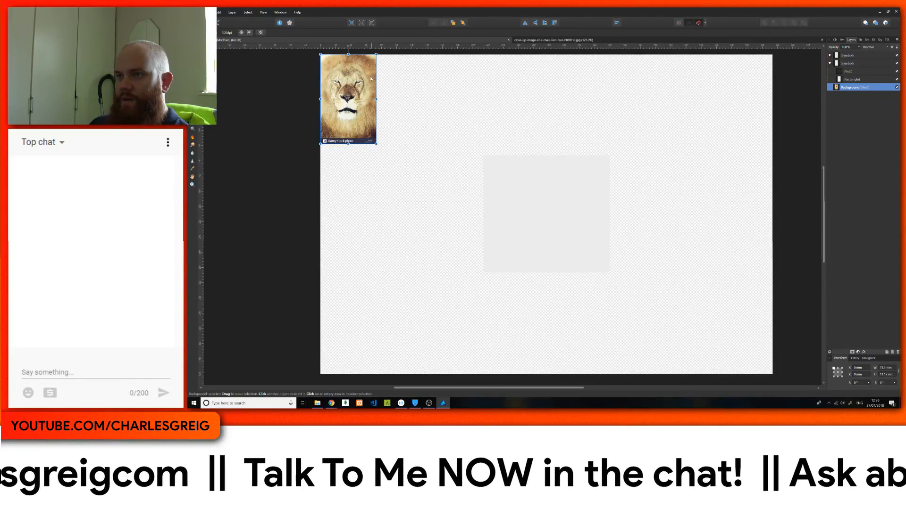
# Step: Move the lion photo to the middle of the page and place its layer above both symbols
pyautogui.moveTo(360, 81); pyautogui.dragTo(555, 145)
pyautogui.moveTo(560, 154); pyautogui.dragTo(560, 154)
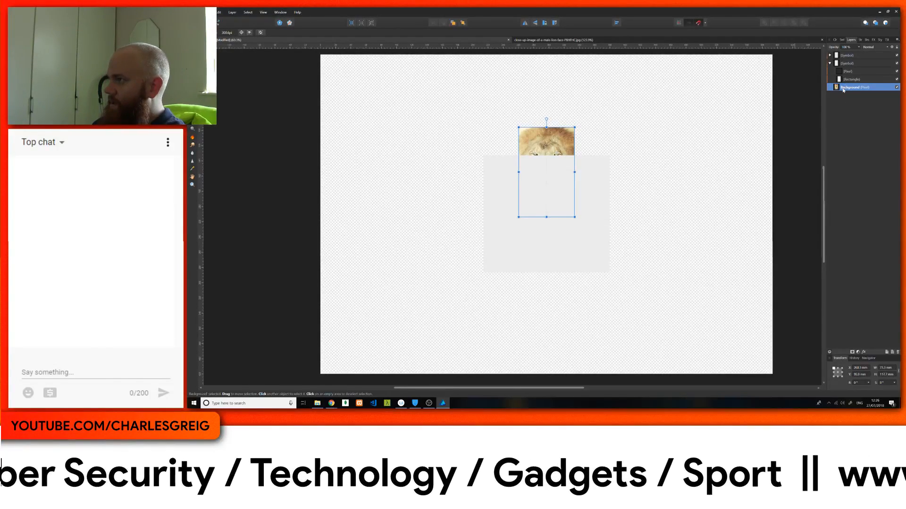
pyautogui.moveTo(843, 90); pyautogui.dragTo(844, 53)
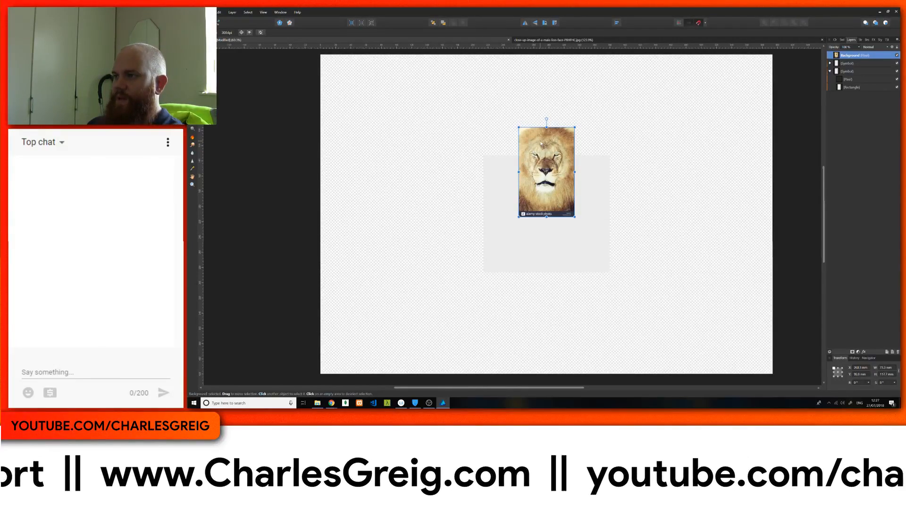
# Step: Move the lion photo down over the grey rectangle and scale it up proportionally to about 158 mm wide
pyautogui.hotkey('ctrl', '+')
pyautogui.hotkey('ctrl', '+')
pyautogui.hotkey('ctrl', '+')
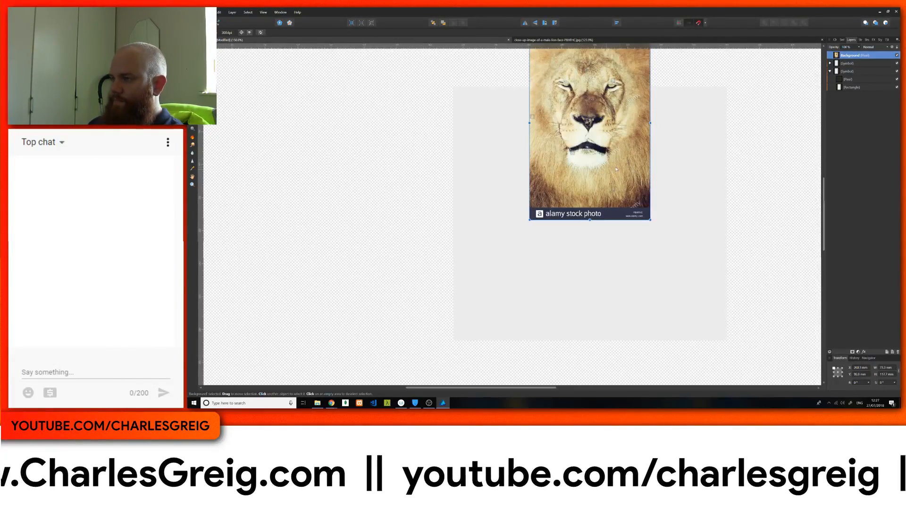
pyautogui.moveTo(653, 237); pyautogui.dragTo(568, 194)
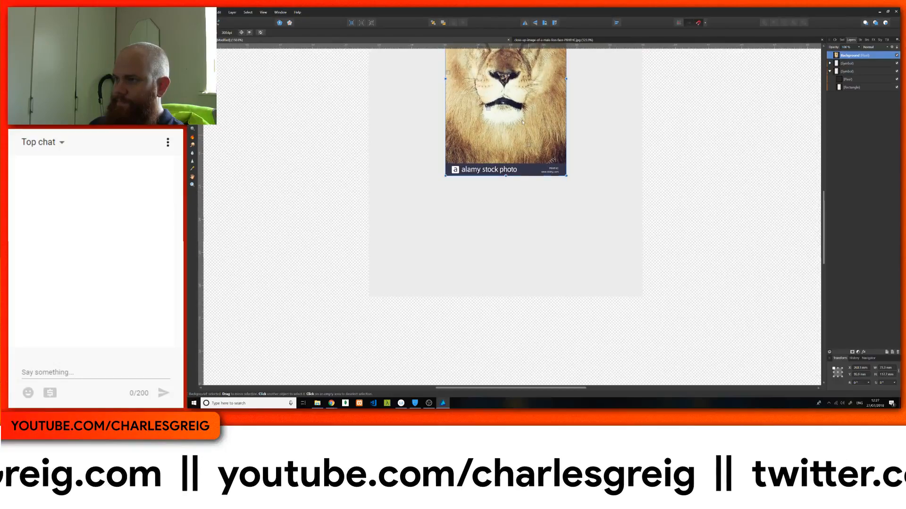
pyautogui.moveTo(520, 137); pyautogui.dragTo(521, 232)
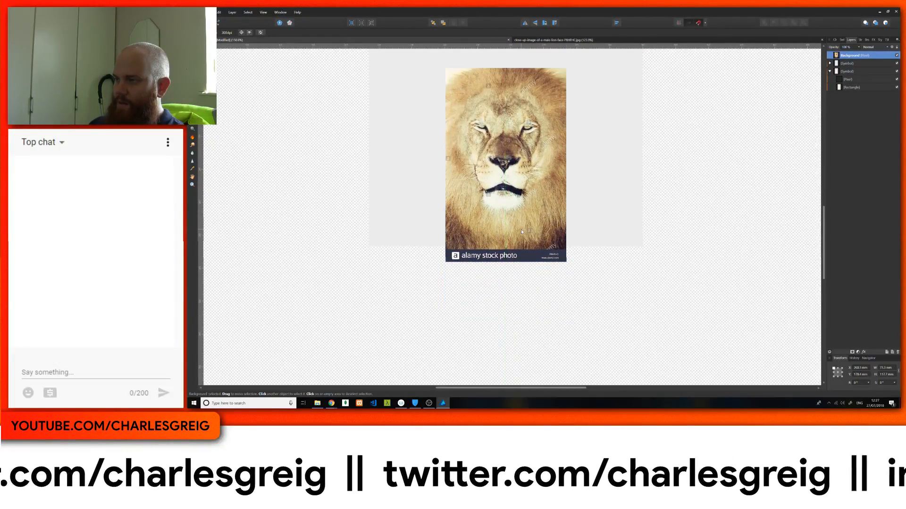
pyautogui.hotkey('ctrl', '1')
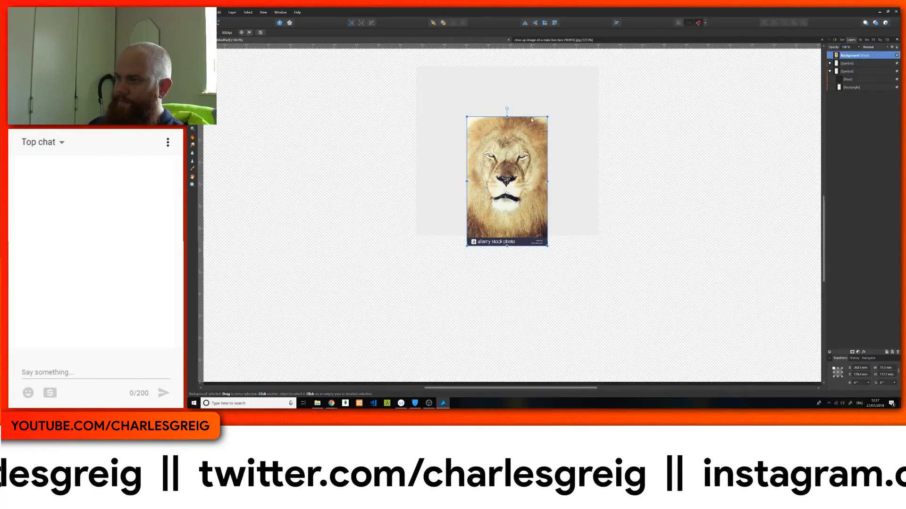
pyautogui.moveTo(546, 115); pyautogui.dragTo(629, 43)
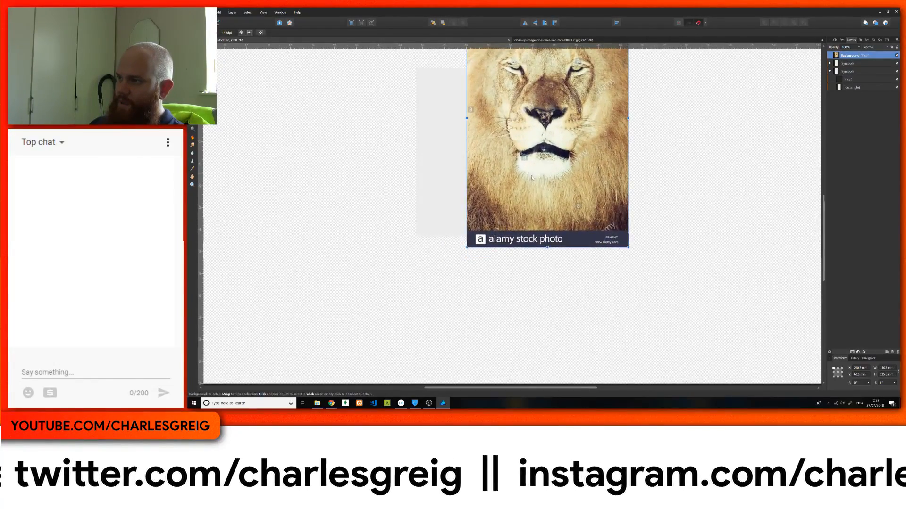
pyautogui.scroll(3, 527, 186)
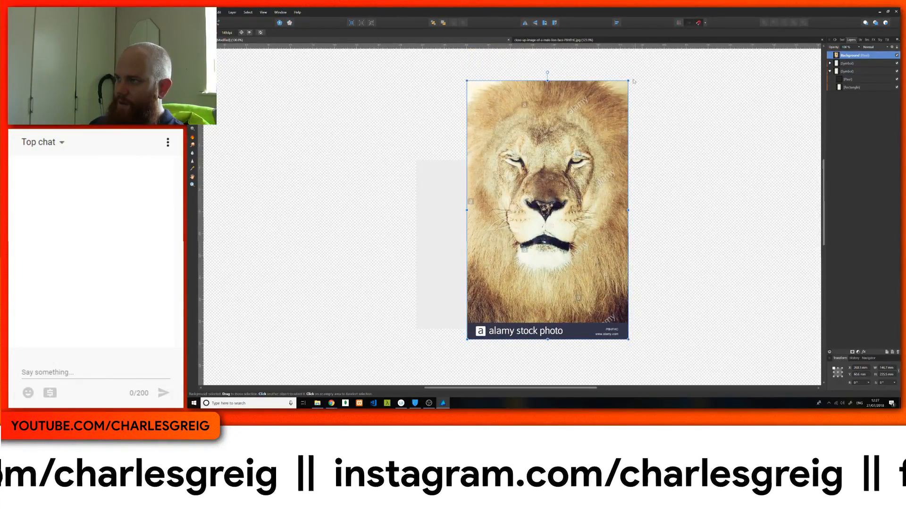
pyautogui.moveTo(630, 81); pyautogui.dragTo(640, 60)
# Step: Reposition the lion photo near the page's centre and enlarge it proportionally to about 222 mm wide
pyautogui.hotkey('ctrl', '-')
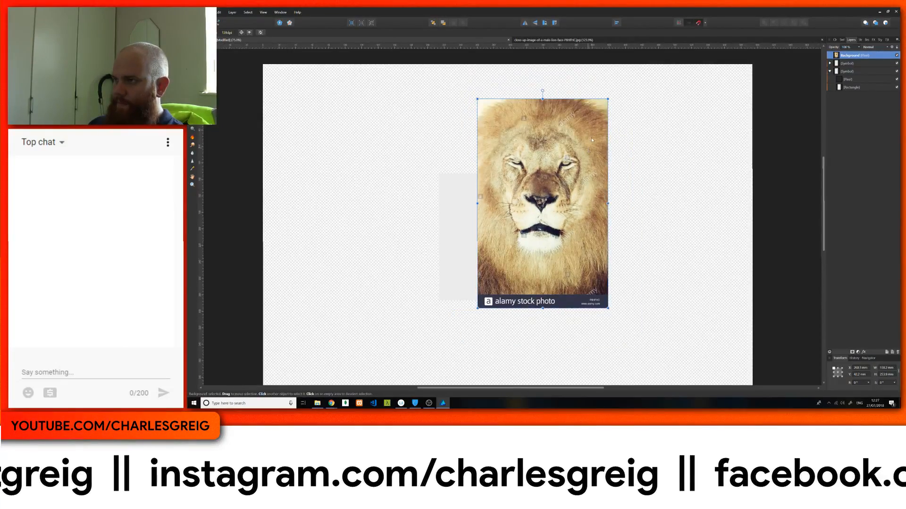
pyautogui.moveTo(592, 139); pyautogui.dragTo(559, 208)
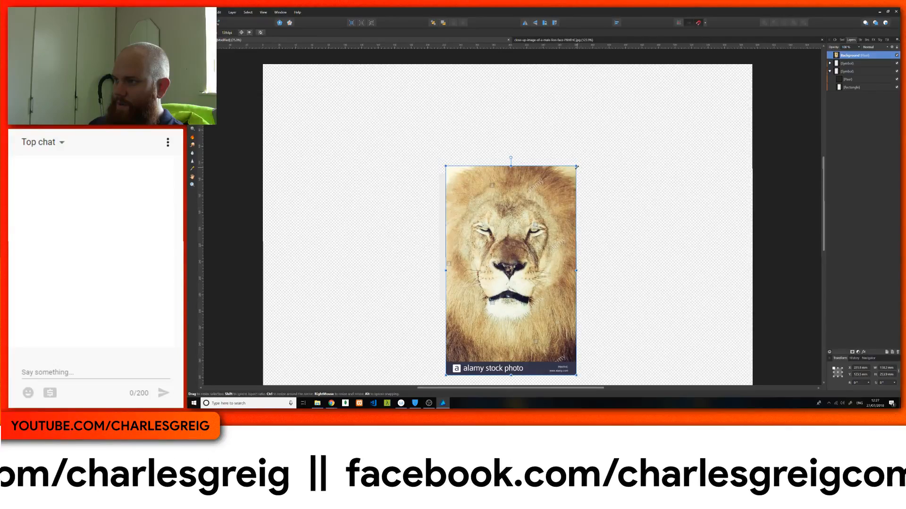
pyautogui.moveTo(577, 167); pyautogui.dragTo(629, 75)
pyautogui.moveTo(545, 188)
pyautogui.mouseDown()
pyautogui.moveTo(518, 184)
pyautogui.moveTo(538, 187)
pyautogui.mouseUp()
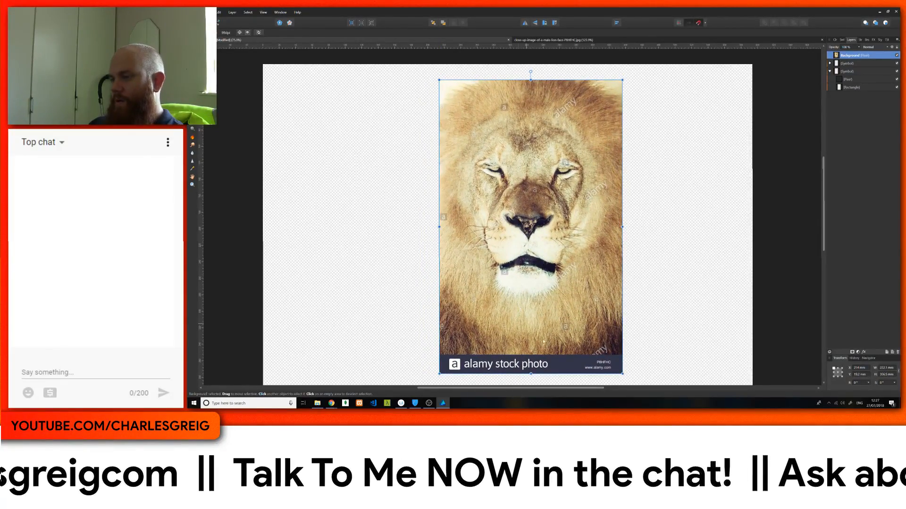
# Step: Reduce the lion photo layer's opacity to about 40%
pyautogui.click(858, 48)
pyautogui.moveTo(862, 54); pyautogui.dragTo(837, 54)
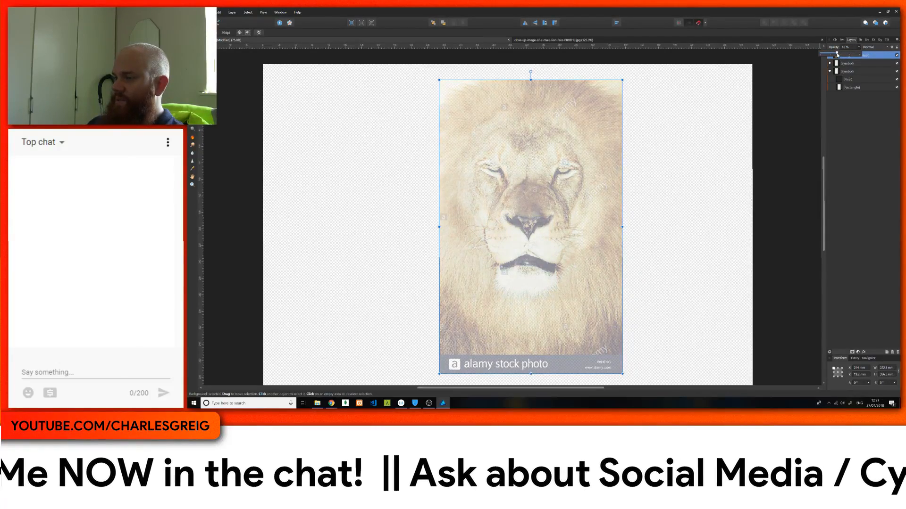
pyautogui.click(848, 79)
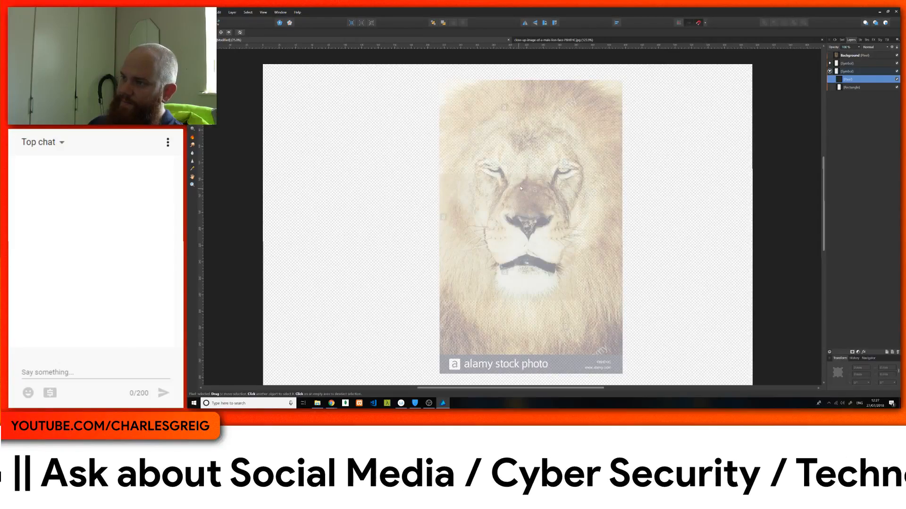
pyautogui.moveTo(523, 183)
pyautogui.mouseDown()
pyautogui.moveTo(507, 185)
pyautogui.moveTo(520, 186)
pyautogui.mouseUp()
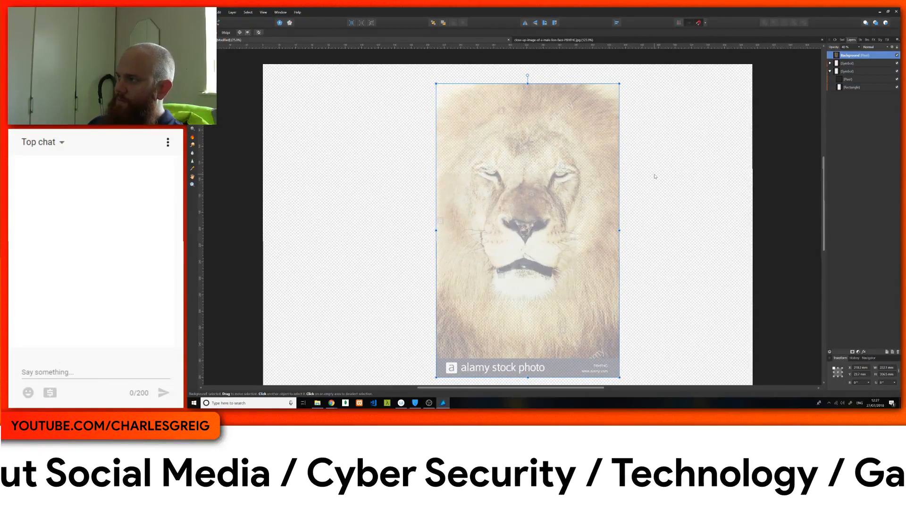
pyautogui.hotkey('ctrl', 'z')
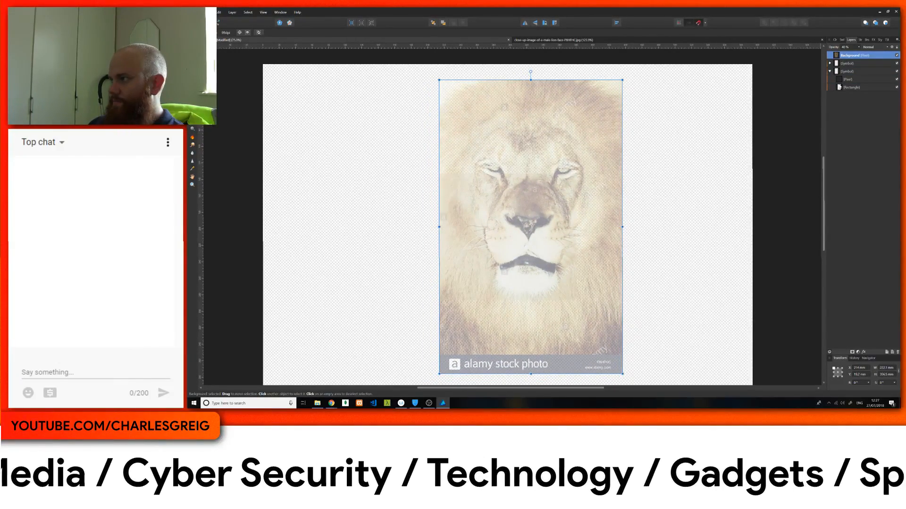
# Step: Shift the faded lion photo left so the nose lines up with the page's vertical mirror axis
pyautogui.click(854, 80)
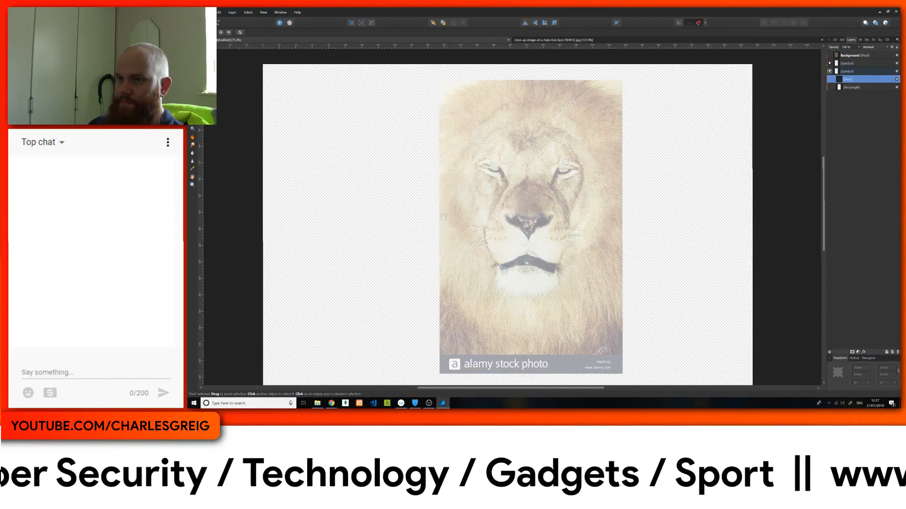
pyautogui.press('b')
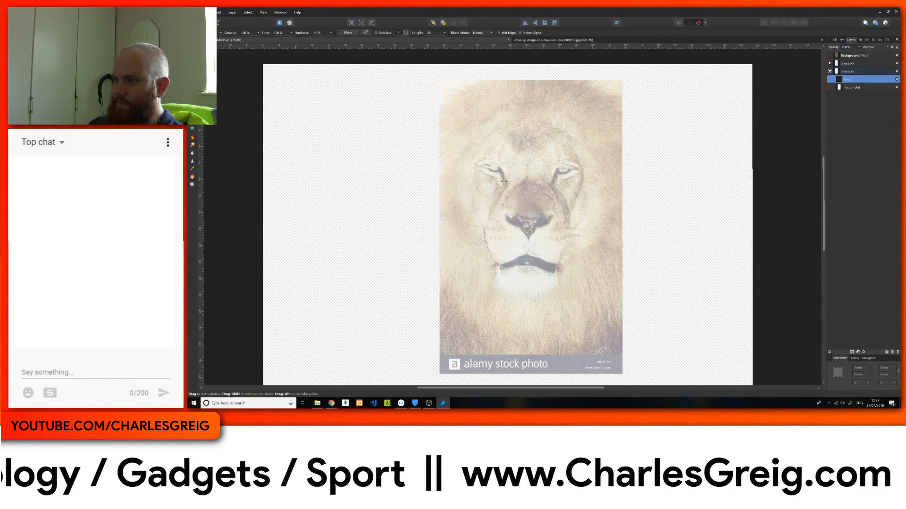
pyautogui.press('v')
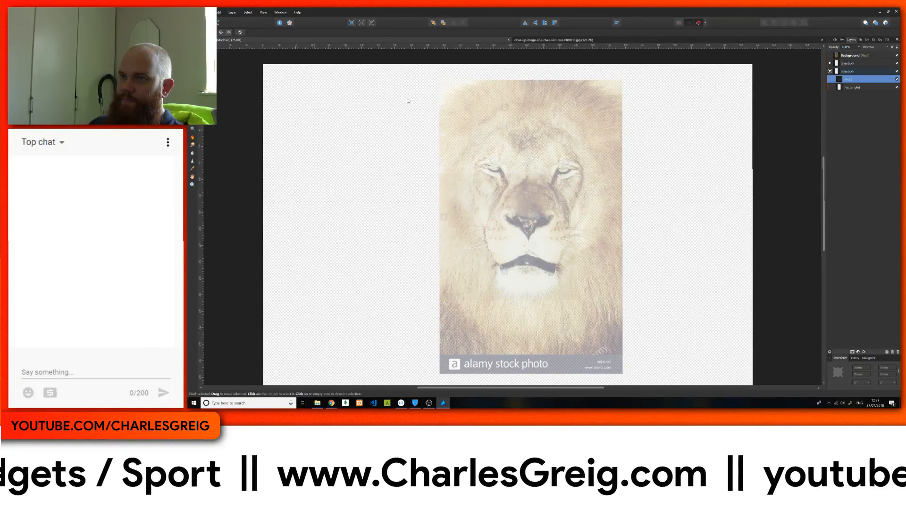
pyautogui.moveTo(485, 160)
pyautogui.mouseDown()
pyautogui.moveTo(477, 308)
pyautogui.moveTo(447, 164)
pyautogui.moveTo(465, 153)
pyautogui.moveTo(467, 105)
pyautogui.mouseUp()
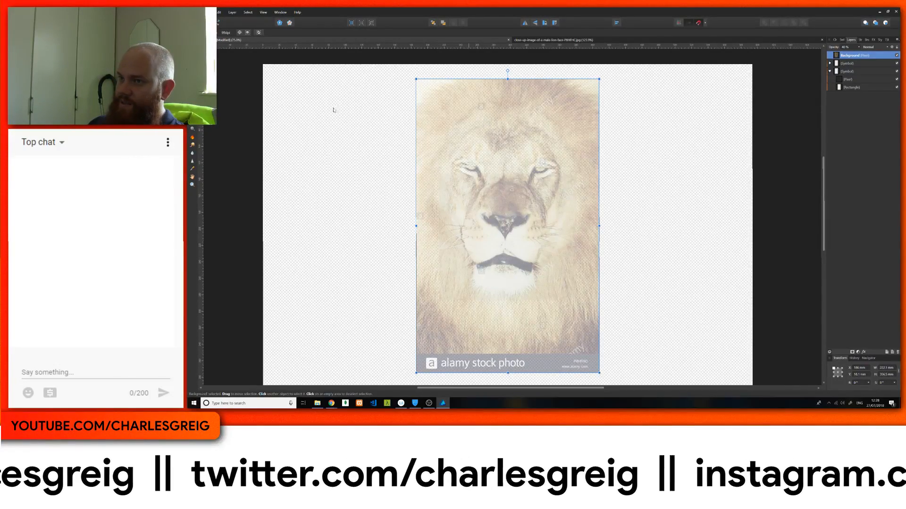
pyautogui.press('b')
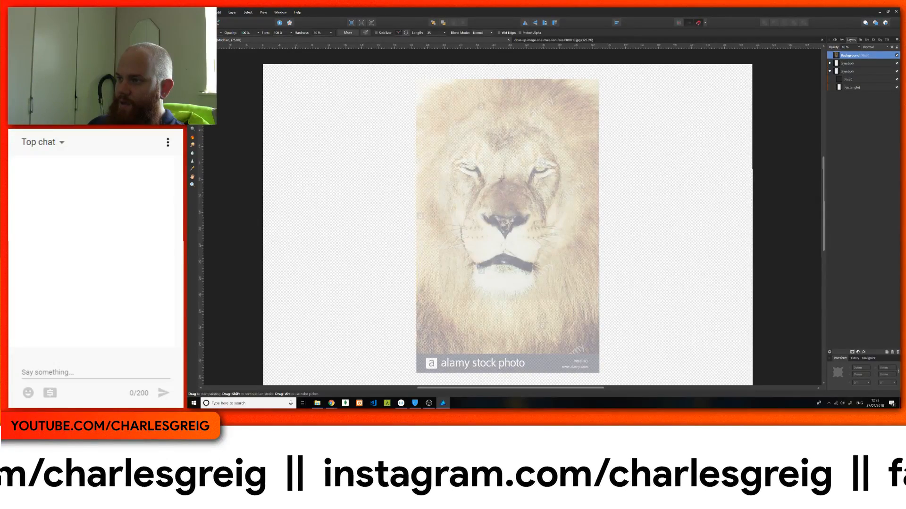
pyautogui.moveTo(499, 180)
pyautogui.mouseDown()
pyautogui.moveTo(471, 195)
pyautogui.moveTo(460, 232)
pyautogui.mouseUp()
pyautogui.hotkey('ctrl', 'z')
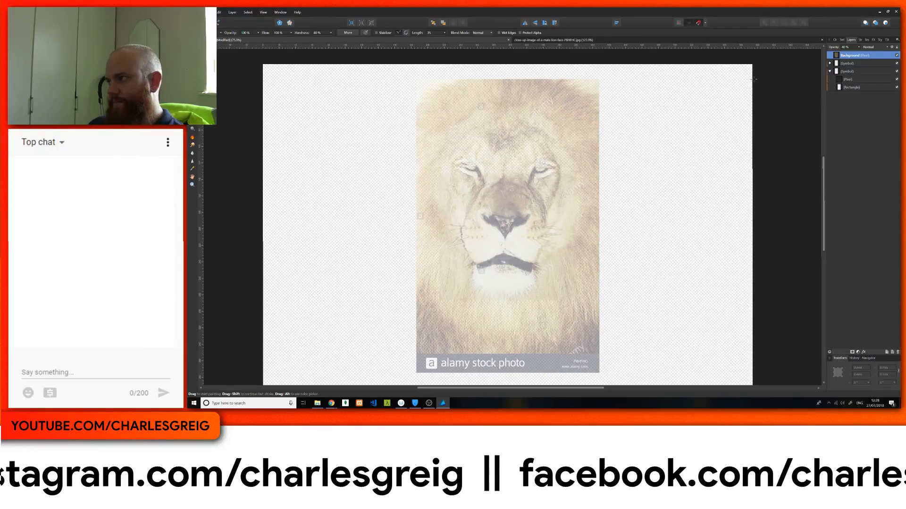
# Step: Trace the muzzle, mouth, chin, eyes, brow and round face outline with the mirrored brush on the symbol's pixel layer
pyautogui.click(849, 79)
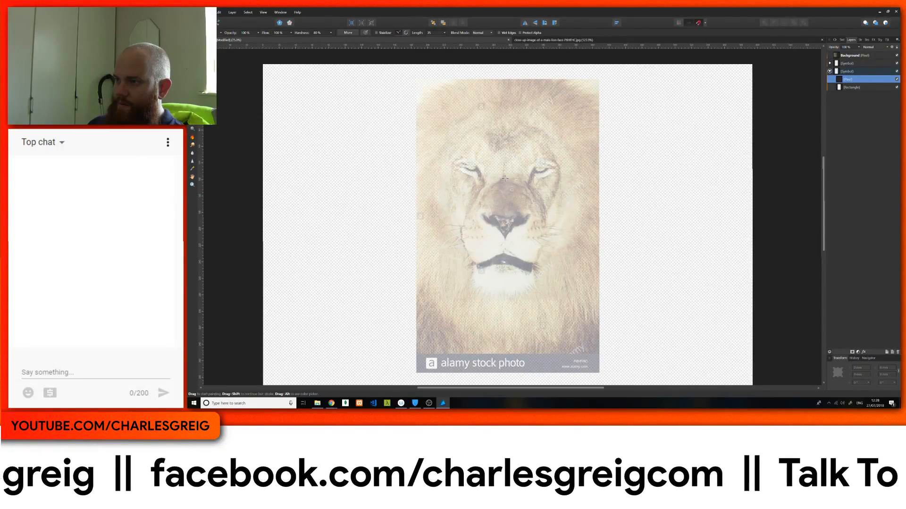
pyautogui.moveTo(504, 179)
pyautogui.mouseDown()
pyautogui.moveTo(474, 195)
pyautogui.moveTo(460, 238)
pyautogui.moveTo(478, 263)
pyautogui.moveTo(497, 259)
pyautogui.moveTo(486, 257)
pyautogui.moveTo(475, 267)
pyautogui.moveTo(494, 267)
pyautogui.moveTo(472, 271)
pyautogui.moveTo(472, 281)
pyautogui.moveTo(510, 298)
pyautogui.mouseUp()
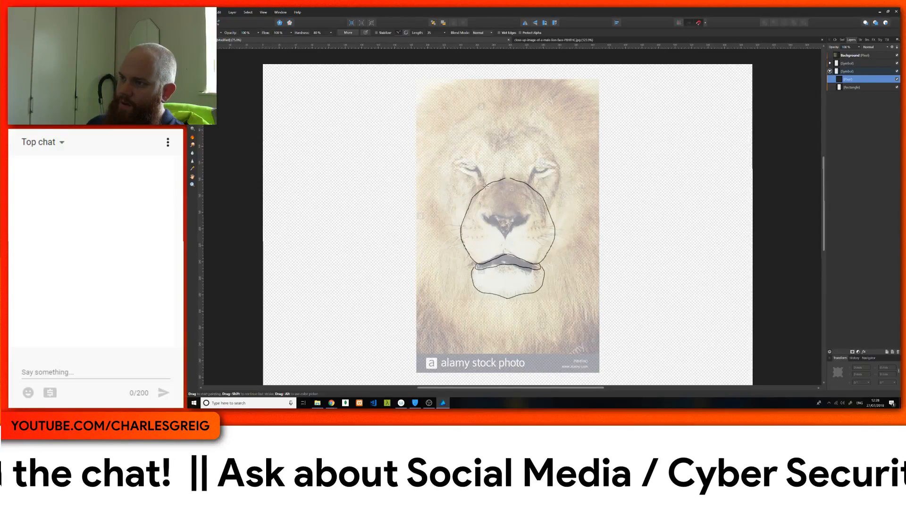
pyautogui.moveTo(486, 187)
pyautogui.mouseDown()
pyautogui.moveTo(471, 162)
pyautogui.moveTo(451, 162)
pyautogui.moveTo(473, 176)
pyautogui.mouseUp()
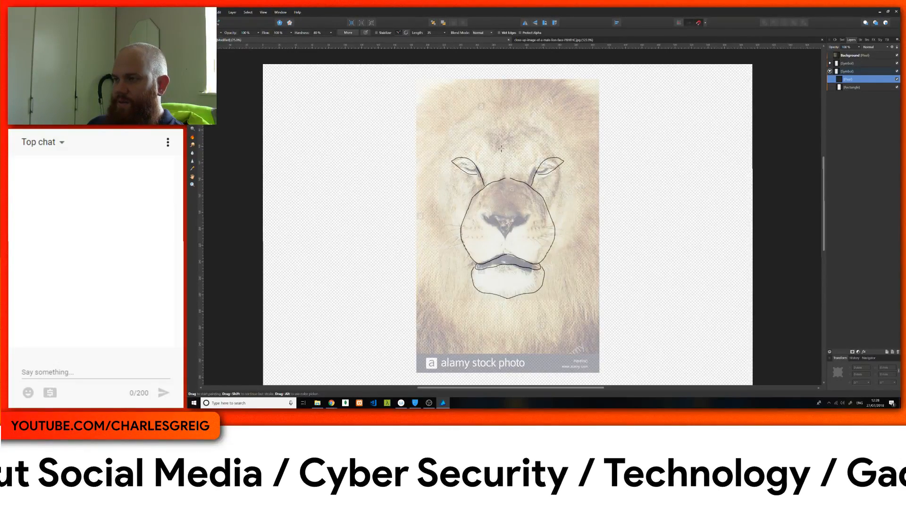
pyautogui.moveTo(483, 138)
pyautogui.mouseDown()
pyautogui.moveTo(494, 150)
pyautogui.moveTo(507, 144)
pyautogui.mouseUp()
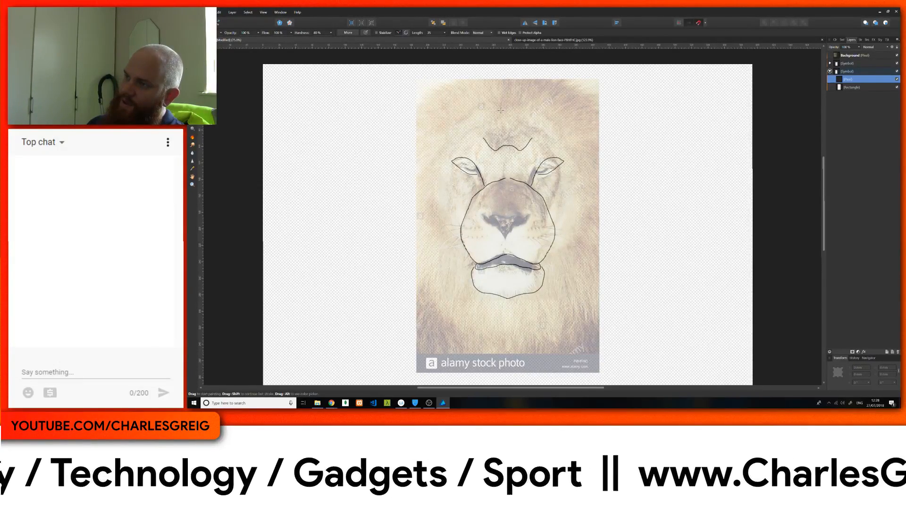
pyautogui.moveTo(500, 110)
pyautogui.mouseDown()
pyautogui.moveTo(446, 143)
pyautogui.moveTo(432, 176)
pyautogui.moveTo(437, 218)
pyautogui.moveTo(466, 259)
pyautogui.mouseUp()
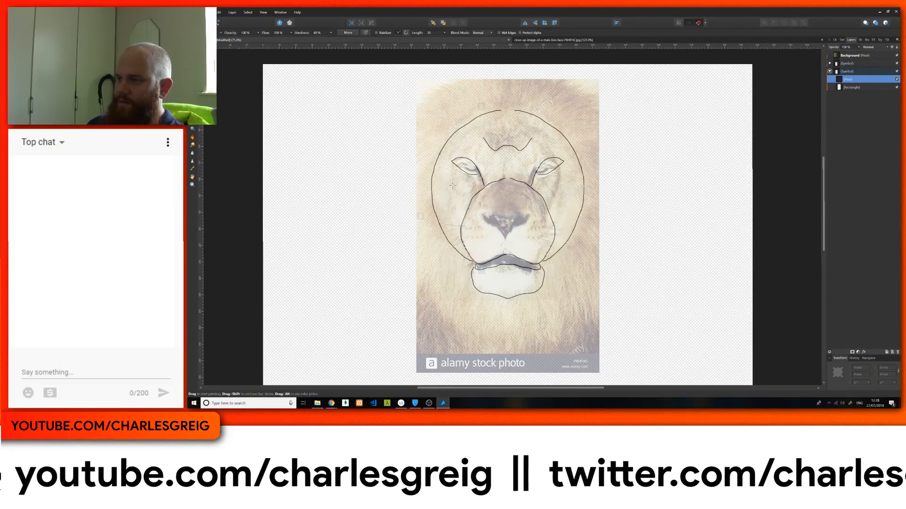
# Step: Sketch the cheek lines, nose, whisker dots and layered mane outline down to its lower tip with the mirrored brush
pyautogui.moveTo(451, 172); pyautogui.dragTo(456, 193)
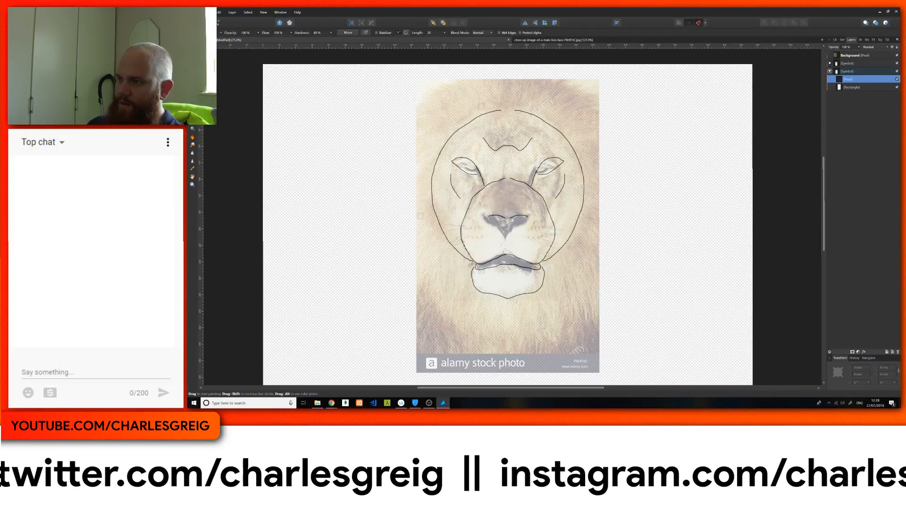
pyautogui.moveTo(482, 215)
pyautogui.mouseDown()
pyautogui.moveTo(531, 217)
pyautogui.moveTo(490, 224)
pyautogui.moveTo(507, 239)
pyautogui.mouseUp()
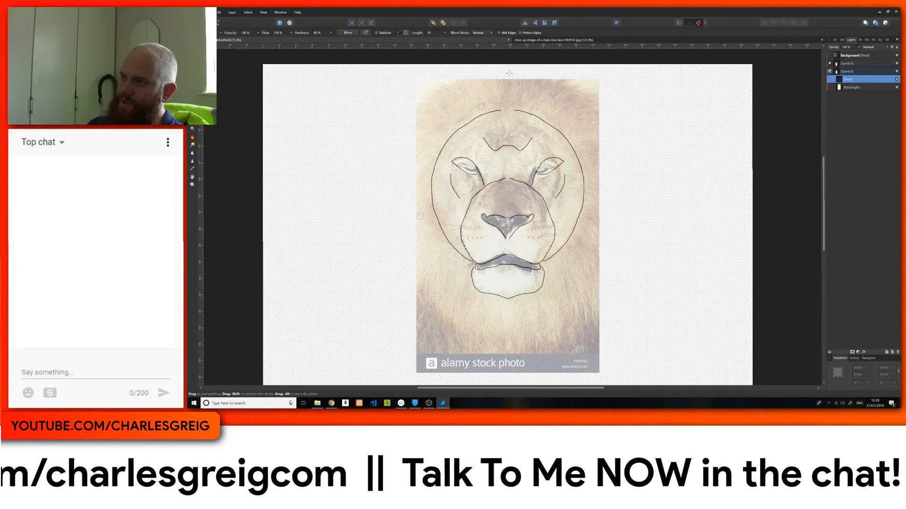
pyautogui.moveTo(511, 74)
pyautogui.mouseDown()
pyautogui.moveTo(445, 83)
pyautogui.moveTo(413, 104)
pyautogui.moveTo(379, 179)
pyautogui.moveTo(379, 229)
pyautogui.moveTo(396, 291)
pyautogui.moveTo(406, 278)
pyautogui.moveTo(413, 323)
pyautogui.moveTo(418, 318)
pyautogui.moveTo(447, 369)
pyautogui.mouseUp()
pyautogui.scroll(-5, 460, 362)
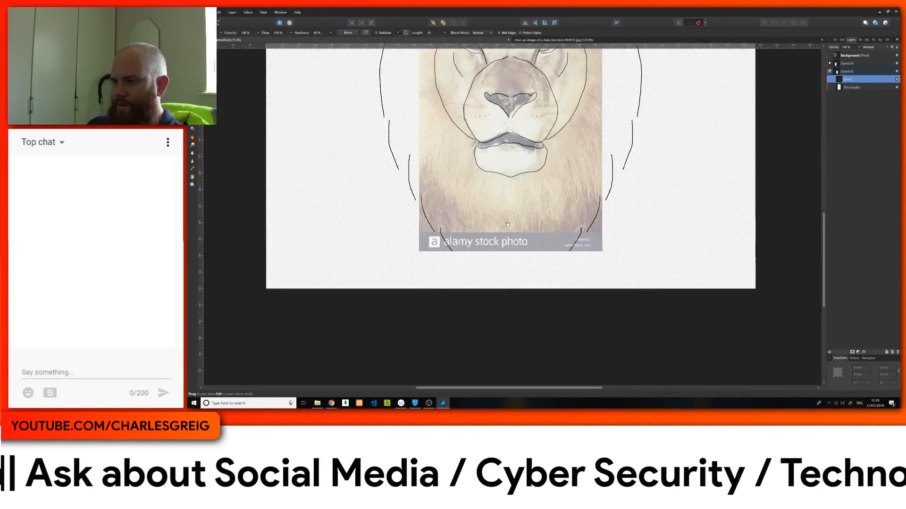
pyautogui.moveTo(464, 251); pyautogui.dragTo(503, 287)
pyautogui.scroll(1, 487, 216)
pyautogui.scroll(4, 486, 216)
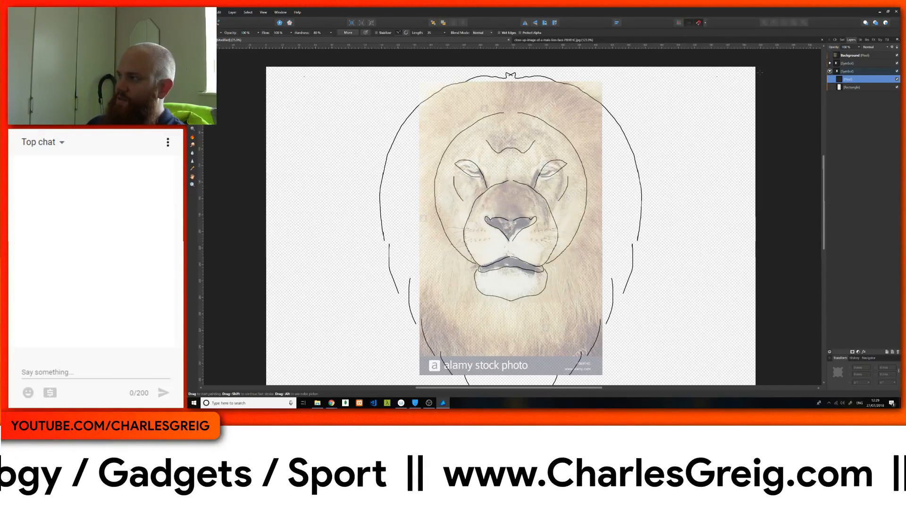
# Step: Hide the lion photo and the symbol's rectangle, and lower the sketch pixel layer's opacity until it is a faint guide
pyautogui.click(895, 55)
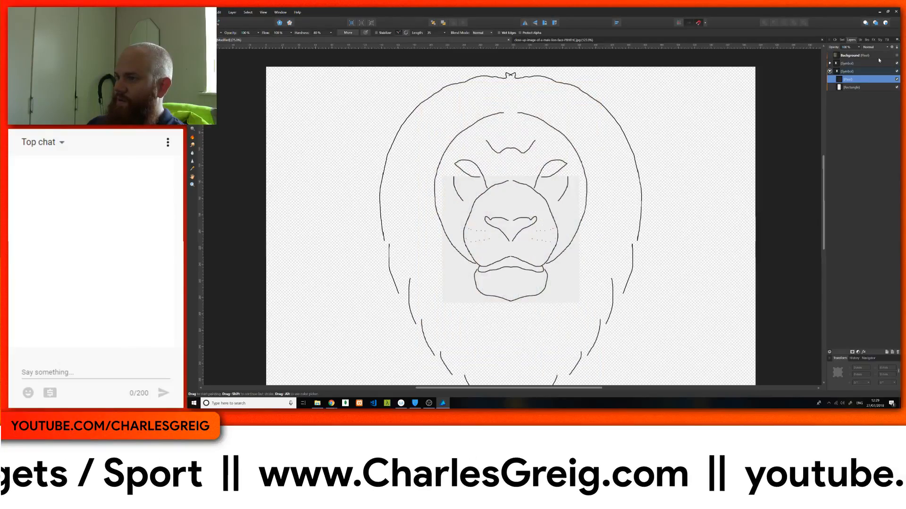
pyautogui.click(896, 88)
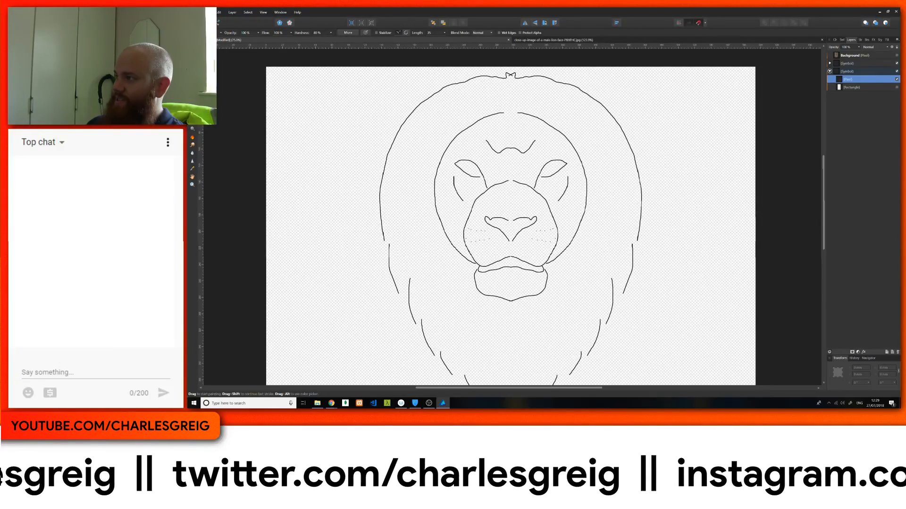
pyautogui.click(859, 47)
pyautogui.moveTo(859, 54); pyautogui.dragTo(829, 54)
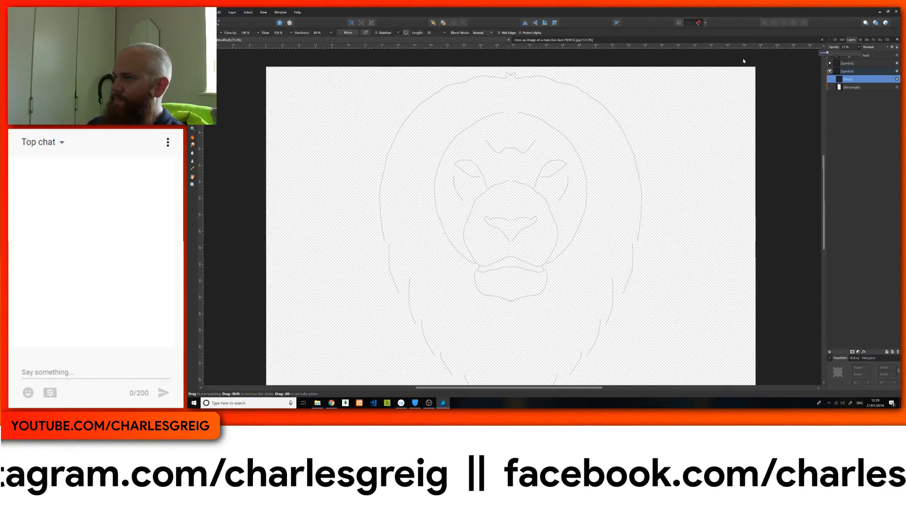
pyautogui.click(217, 42)
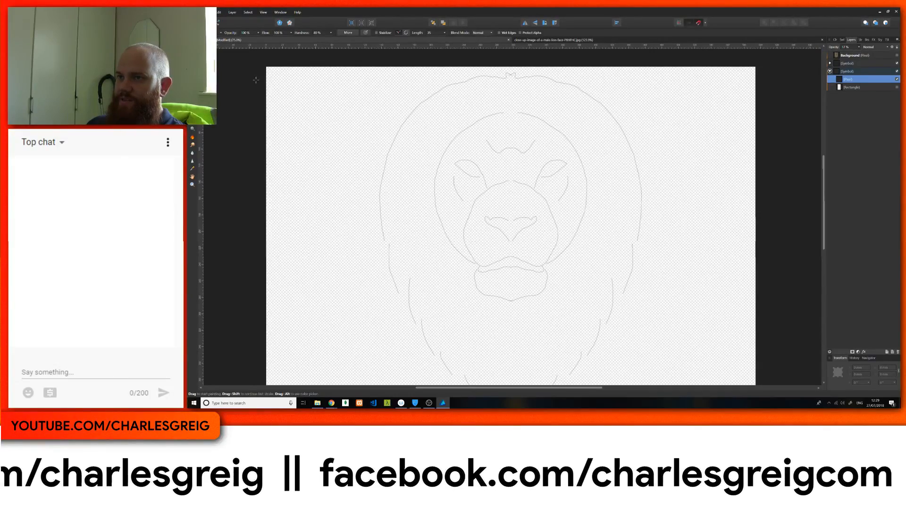
# Step: Switch to vector drawing and trace the left half of the muzzle with the Pen tool, from the nose bridge to the upper lip's centre
pyautogui.click(196, 22)
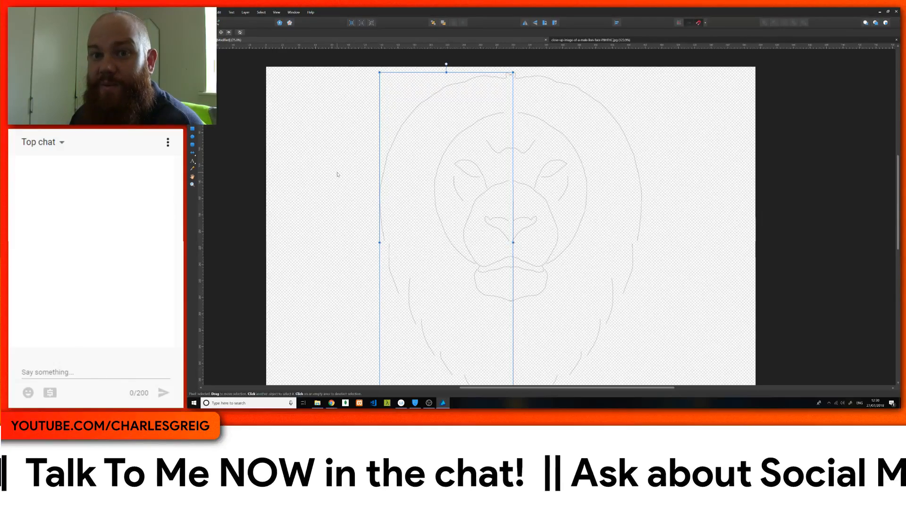
pyautogui.press('p')
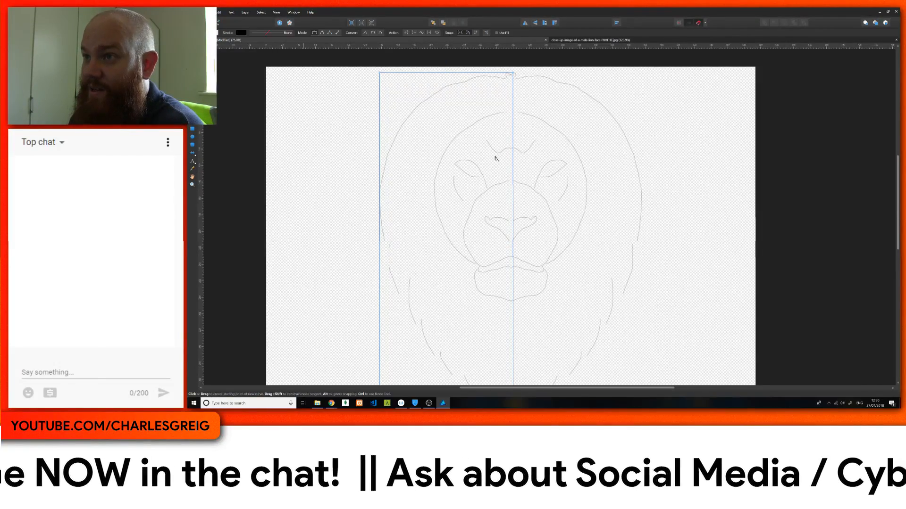
pyautogui.click(511, 181)
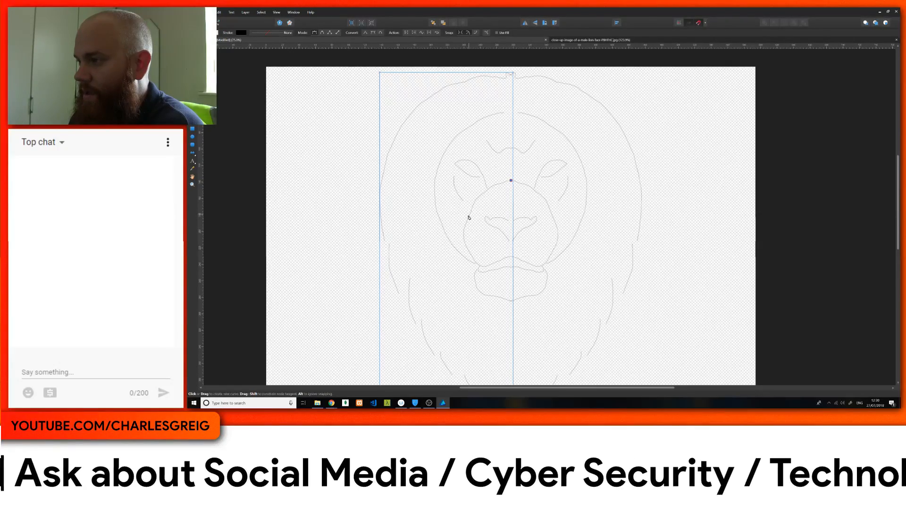
pyautogui.moveTo(465, 223); pyautogui.dragTo(475, 260)
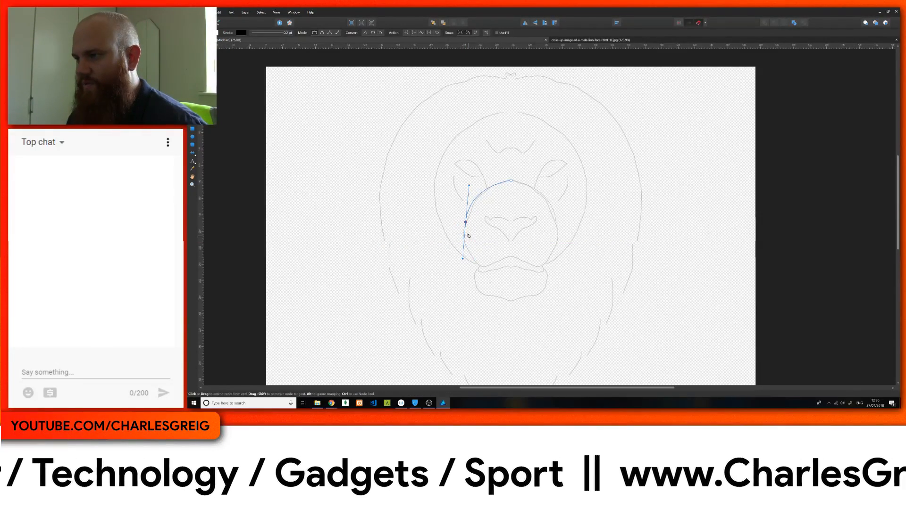
pyautogui.hotkey('ctrl', 'z')
pyautogui.moveTo(466, 247); pyautogui.dragTo(473, 257)
pyautogui.keyDown('alt'); pyautogui.click(466, 247); pyautogui.keyUp('alt')
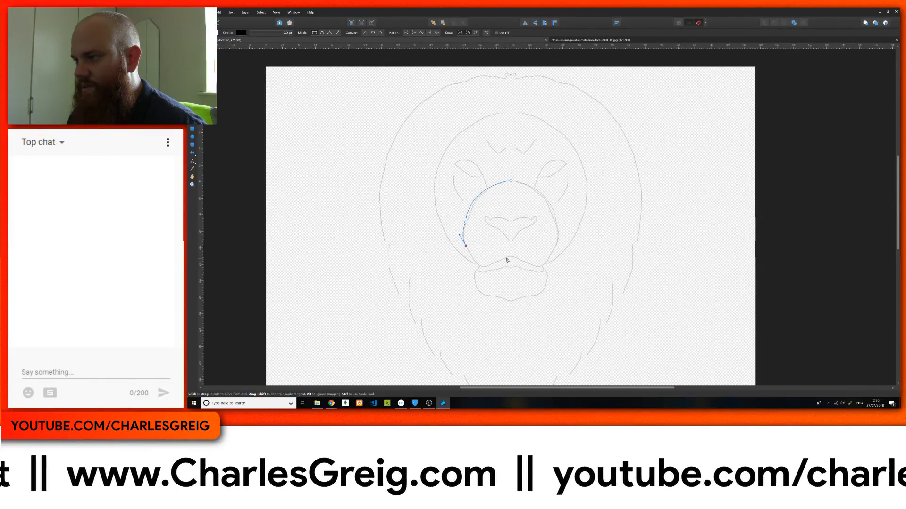
pyautogui.moveTo(509, 258); pyautogui.dragTo(548, 234)
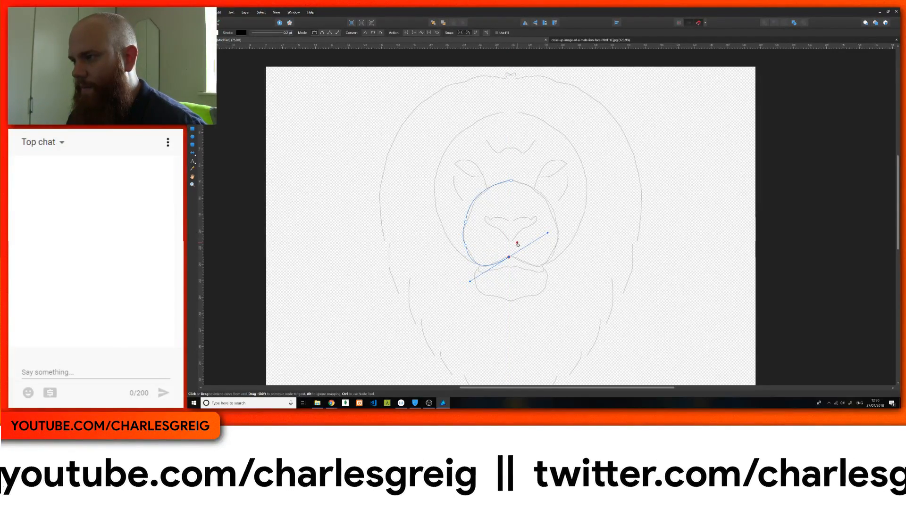
# Step: Remove the outgoing handle at the muzzle curve's lower end and extend the curve to a node on the mirror axis
pyautogui.hotkey('ctrl', 'd')
pyautogui.hotkey('ctrl', '+')
pyautogui.hotkey('ctrl', '+')
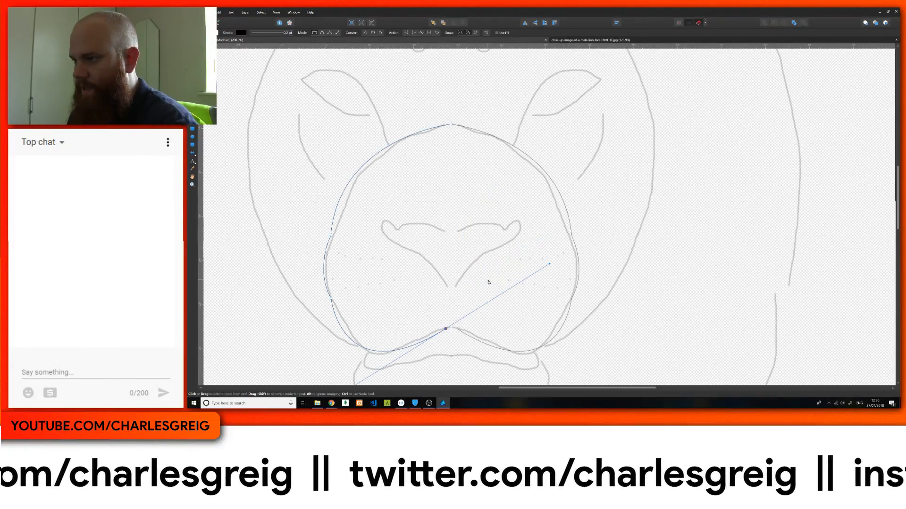
pyautogui.click(451, 328)
pyautogui.click(447, 329)
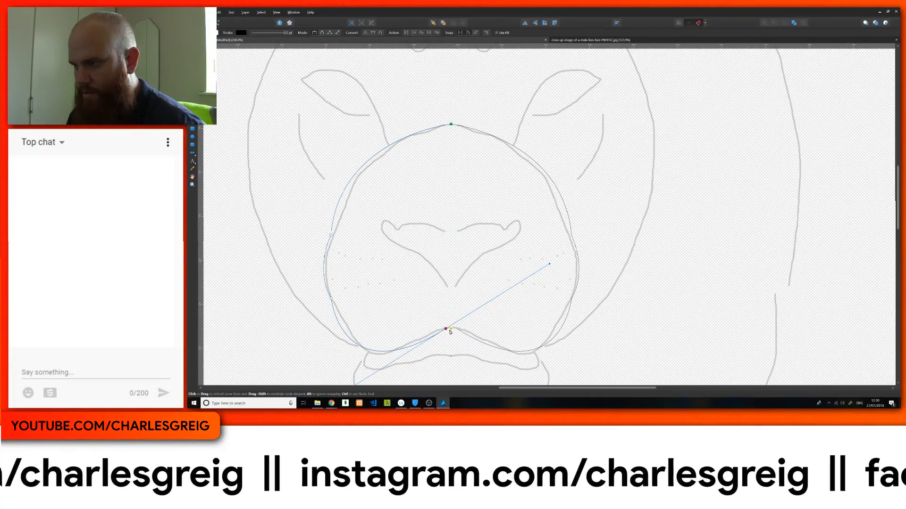
pyautogui.keyDown('alt'); pyautogui.click(446, 330); pyautogui.keyUp('alt')
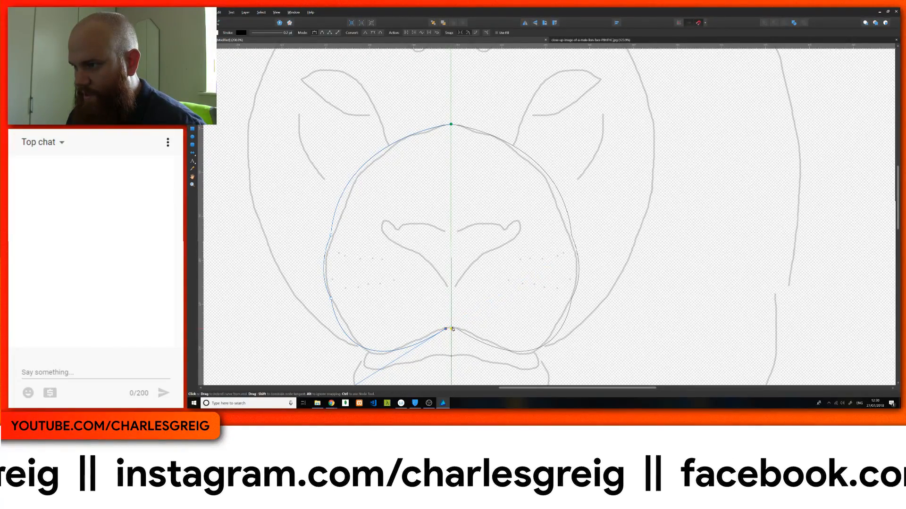
pyautogui.click(451, 328)
pyautogui.moveTo(453, 328); pyautogui.dragTo(455, 327)
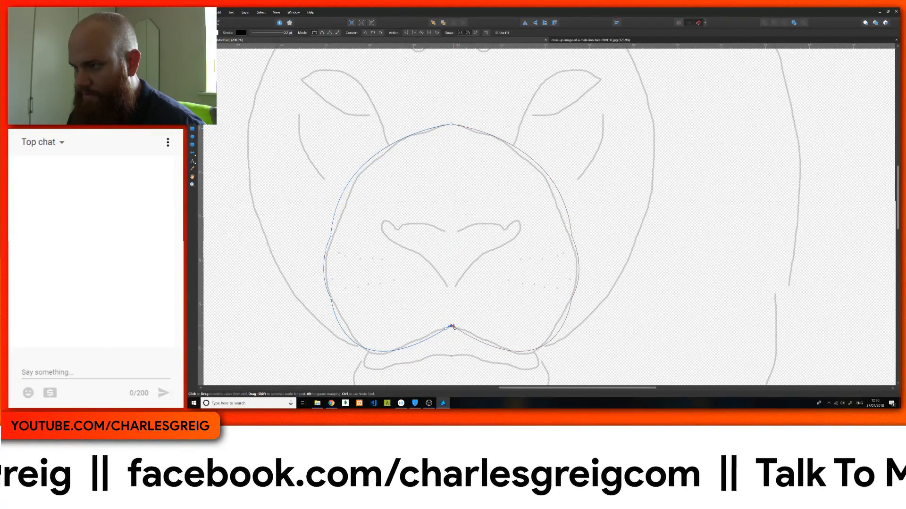
# Step: Try to close the half-muzzle curve by joining its lower end to the top node, and undo the attempt
pyautogui.hotkey('ctrl', '+')
pyautogui.hotkey('ctrl', '+')
pyautogui.hotkey('ctrl', '+')
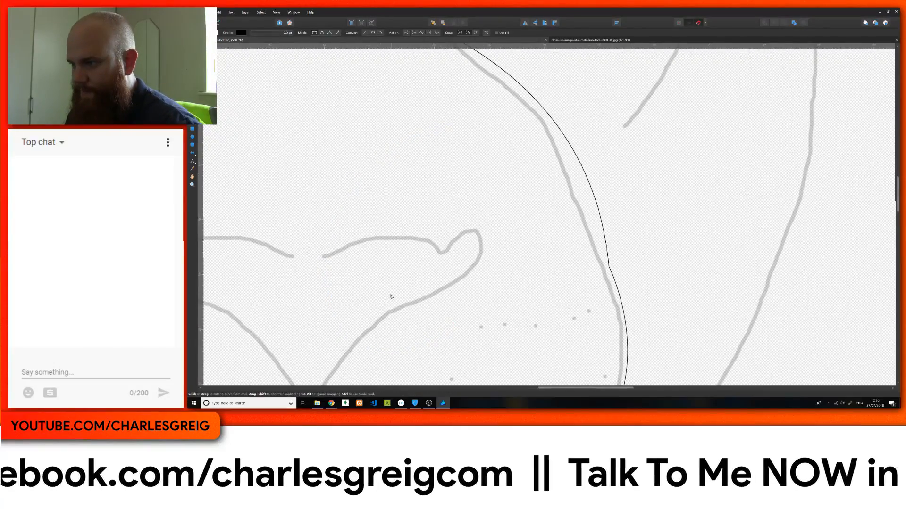
pyautogui.moveTo(391, 297); pyautogui.dragTo(569, 97)
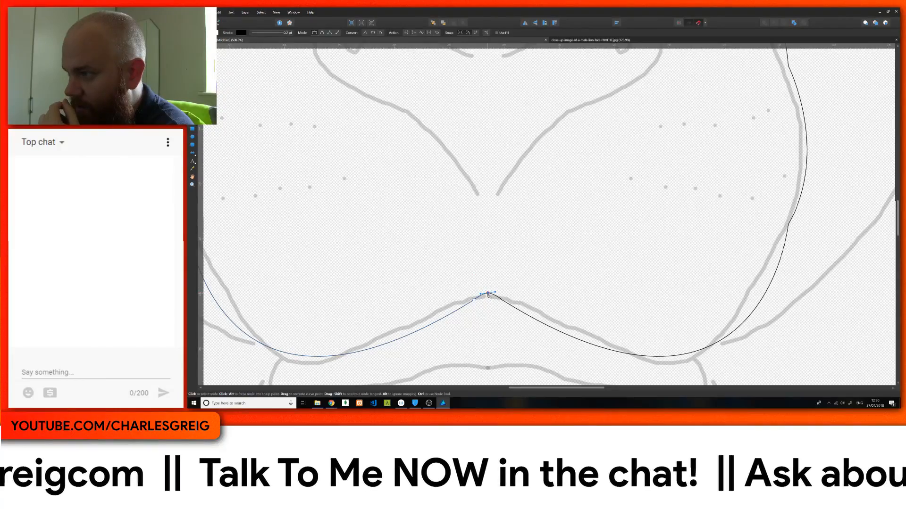
pyautogui.scroll(5, 488, 258)
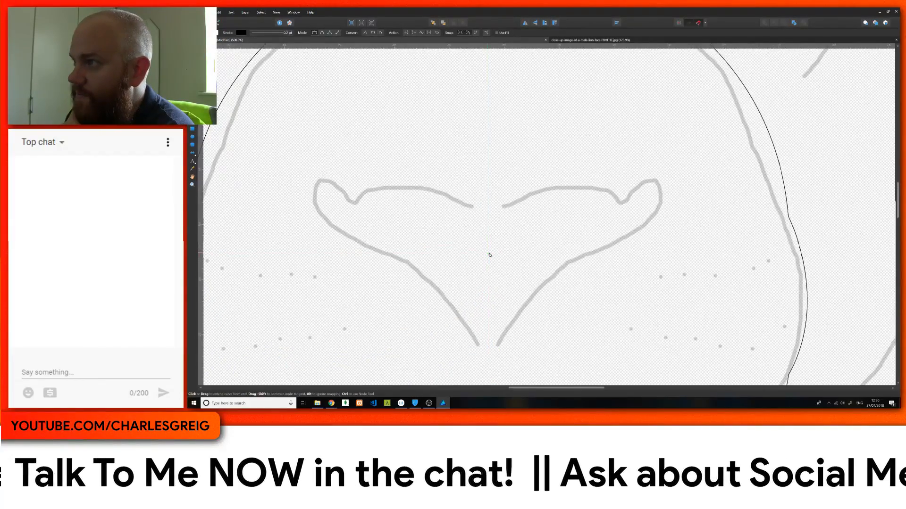
pyautogui.scroll(5, 488, 255)
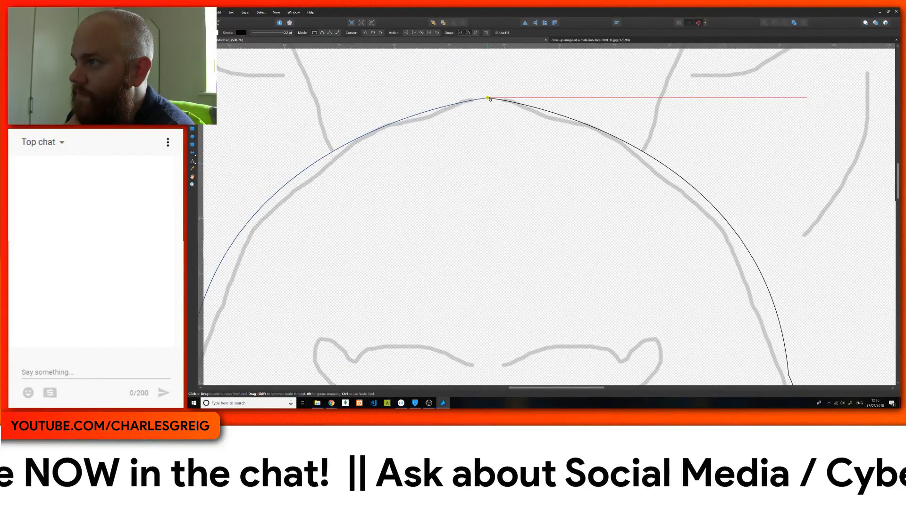
pyautogui.click(489, 98)
pyautogui.scroll(-4, 490, 200)
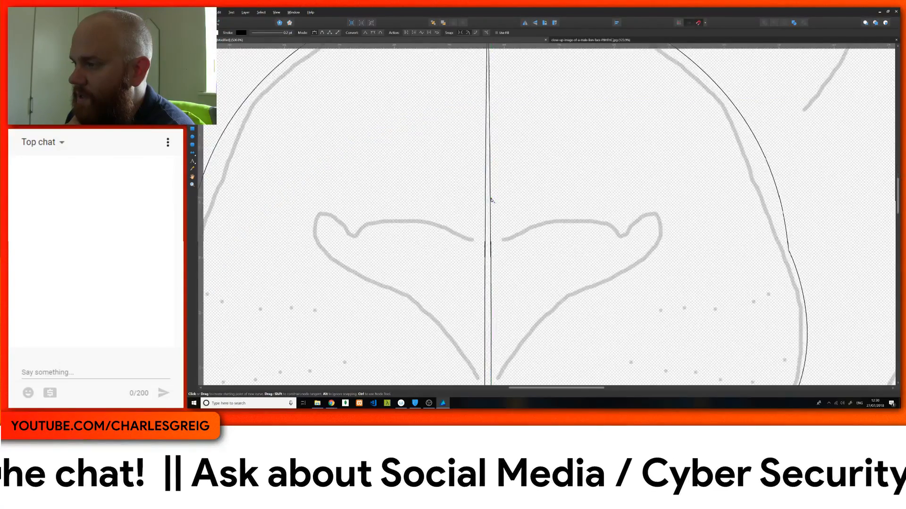
pyautogui.scroll(-5, 490, 200)
pyautogui.hotkey('ctrl', 'z')
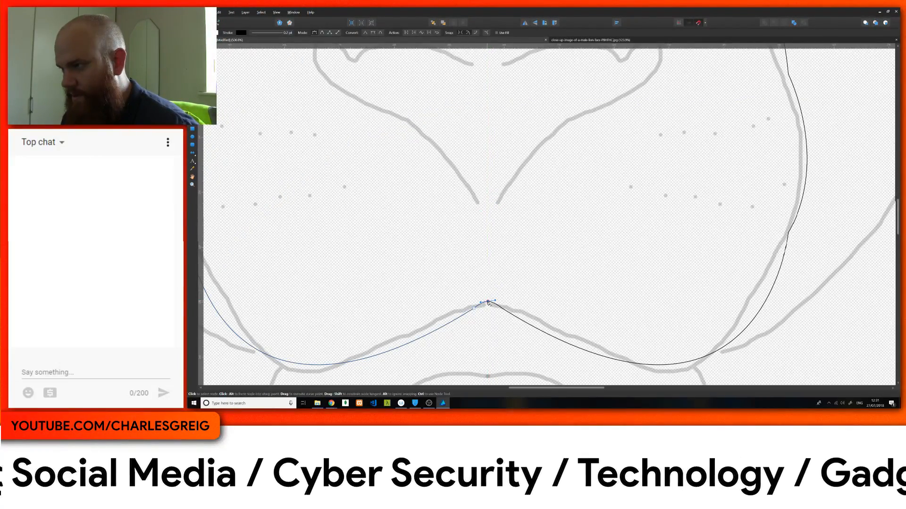
# Step: Close the half-muzzle curve with a straight edge along the mirror axis up to its starting node
pyautogui.scroll(5, 490, 220)
pyautogui.scroll(3, 490, 220)
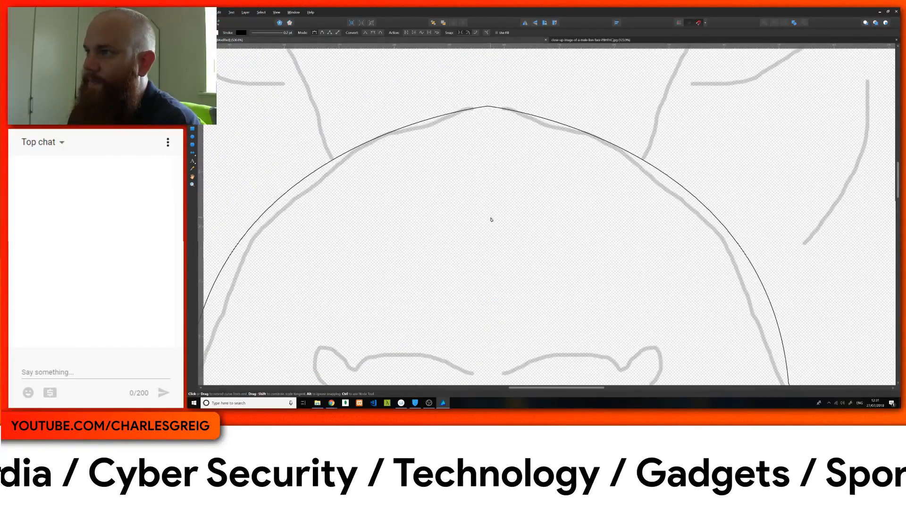
pyautogui.click(488, 108)
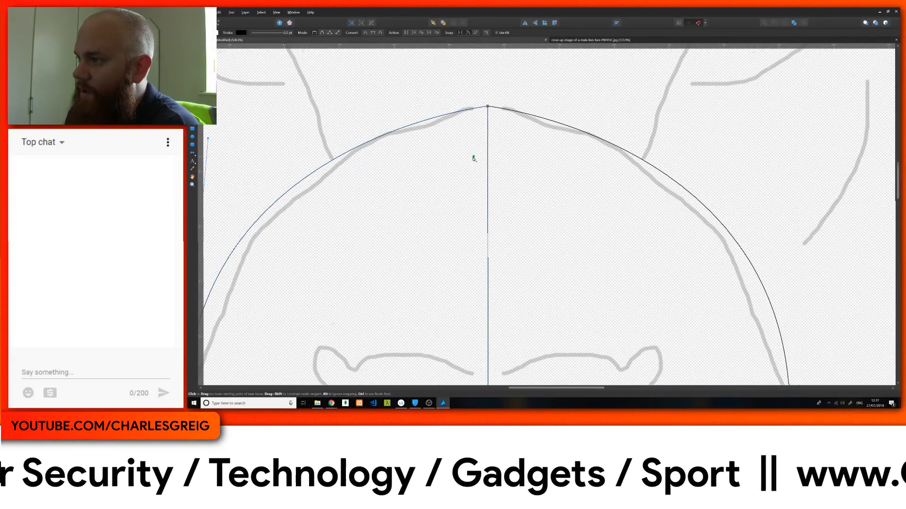
# Step: Fill the muzzle shape with orange-yellow, make it semi-transparent so the sketch shows through, and deselect it
pyautogui.scroll(-5, 473, 156)
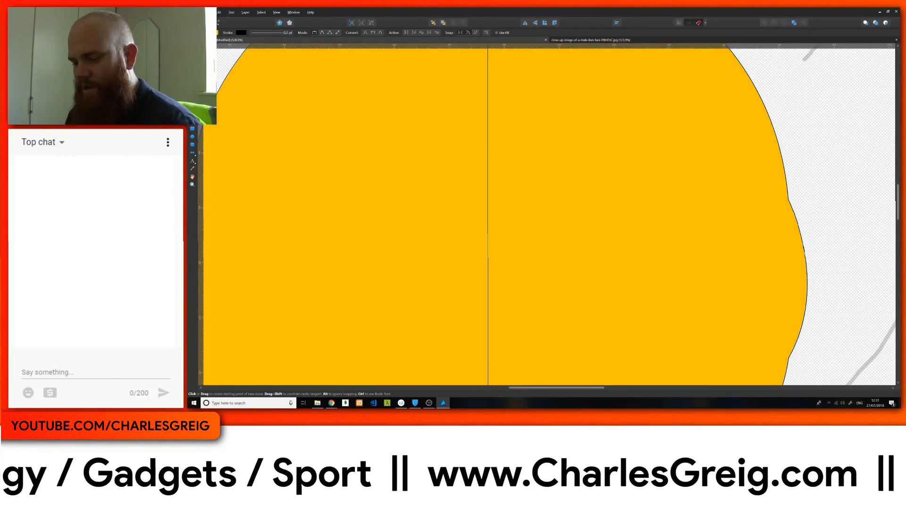
pyautogui.press('a')
pyautogui.hotkey('ctrl', '0')
pyautogui.press('p')
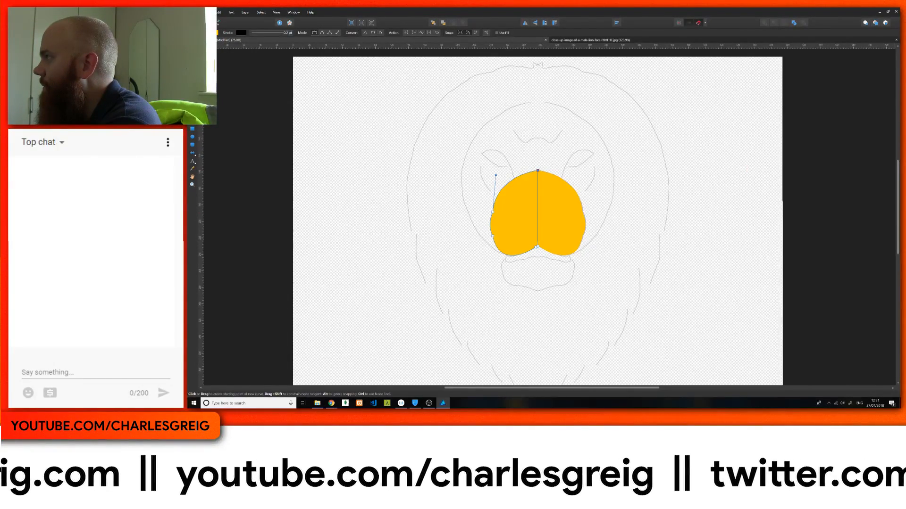
pyautogui.press('5')
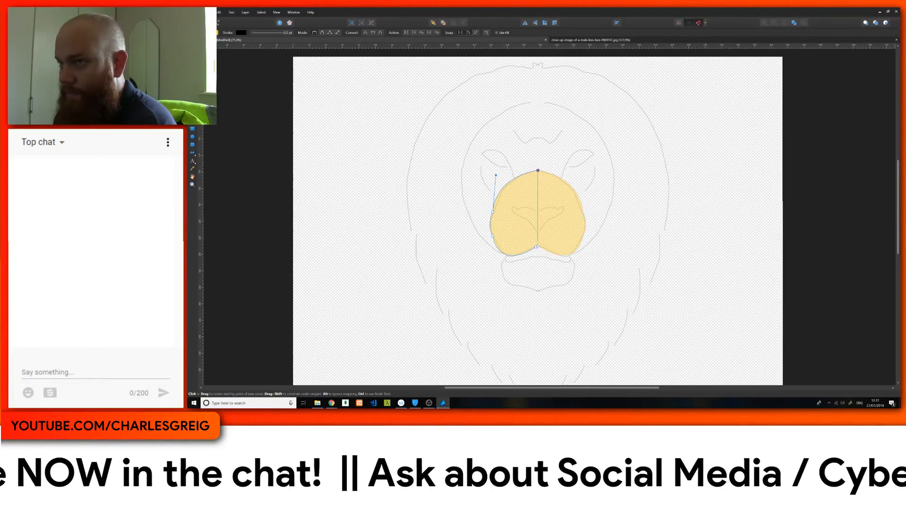
pyautogui.press('v')
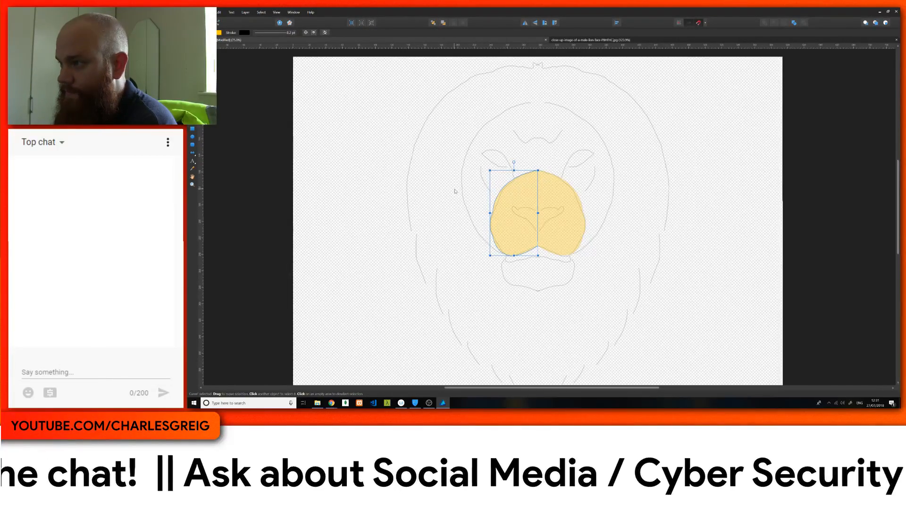
pyautogui.click(455, 191)
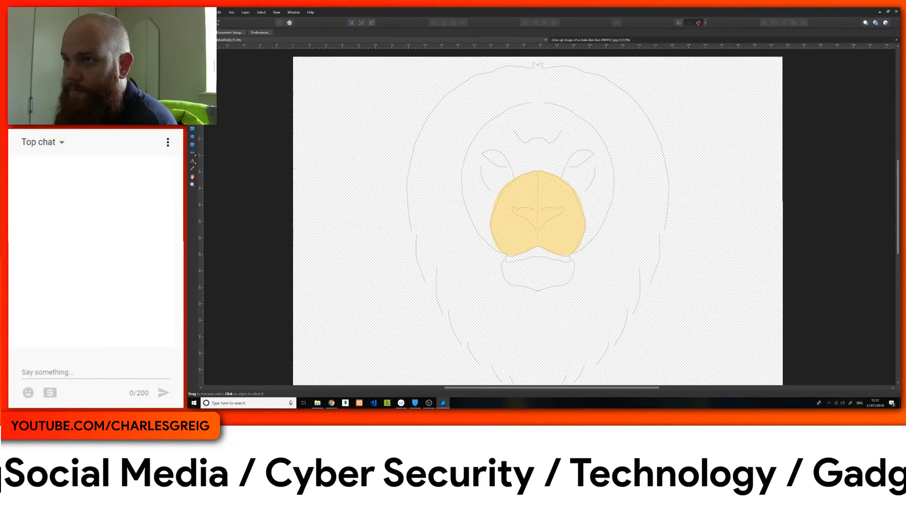
# Step: Give the Pen tool a black solid stroke 6 pt wide for the next curve
pyautogui.press('p')
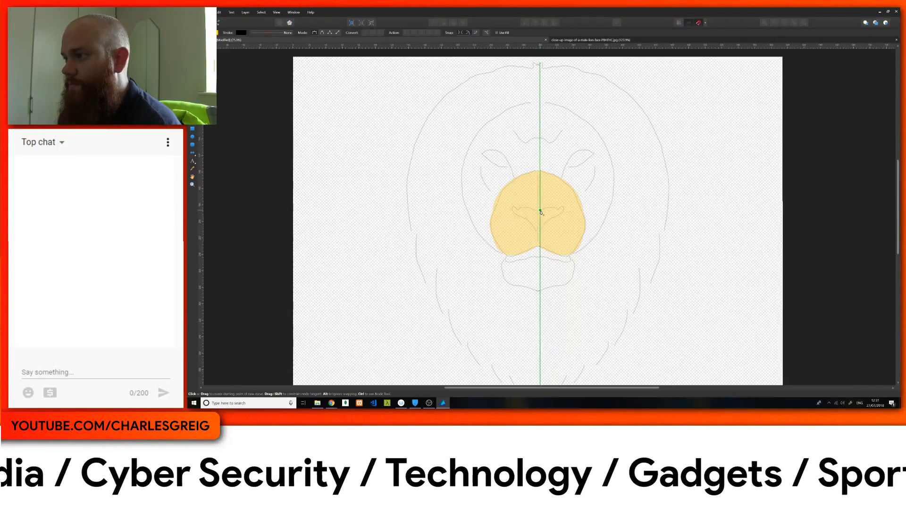
pyautogui.click(240, 33)
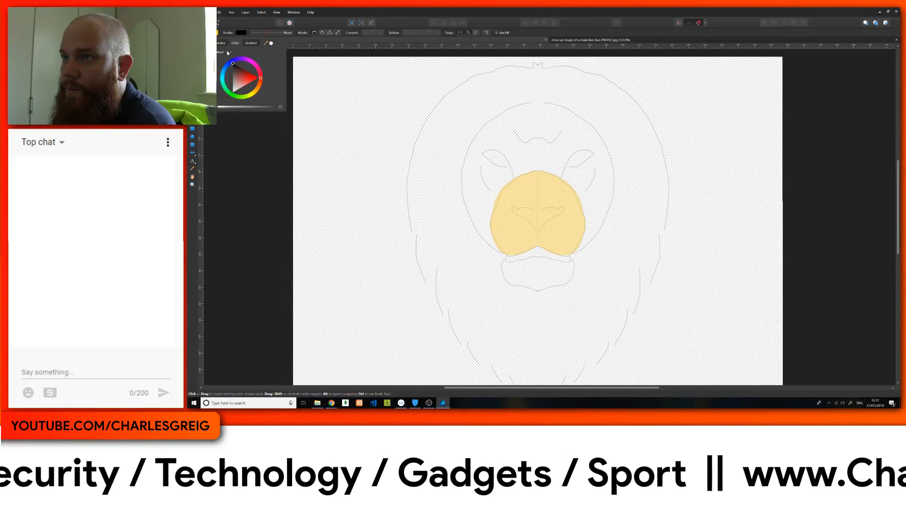
pyautogui.click(264, 32)
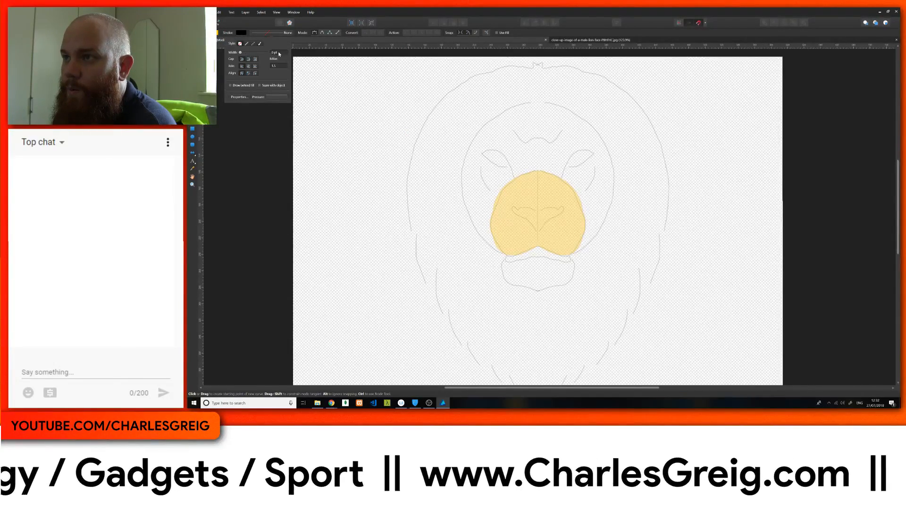
pyautogui.scroll(3, 280, 54)
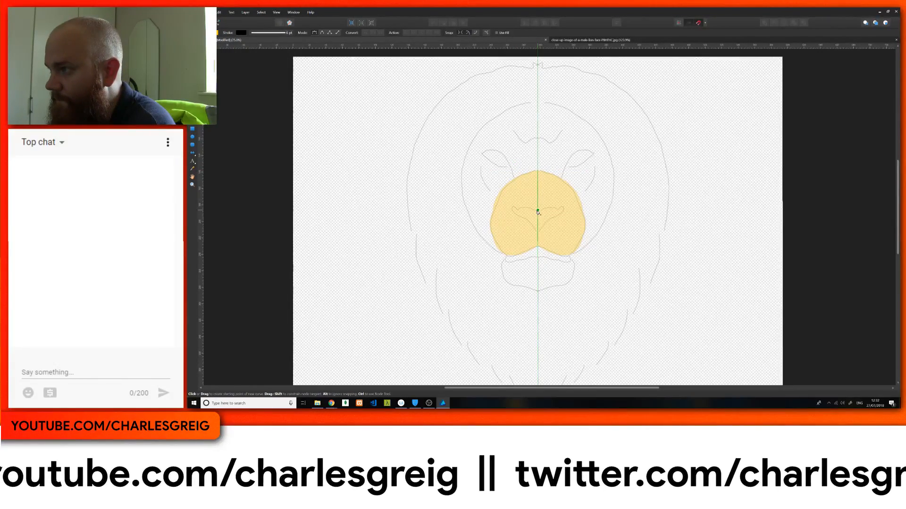
# Step: Trace the upper edge of the left nose half from the mirror axis to the notch beside the nostril, ending in a sharp node
pyautogui.scroll(6, 533, 218)
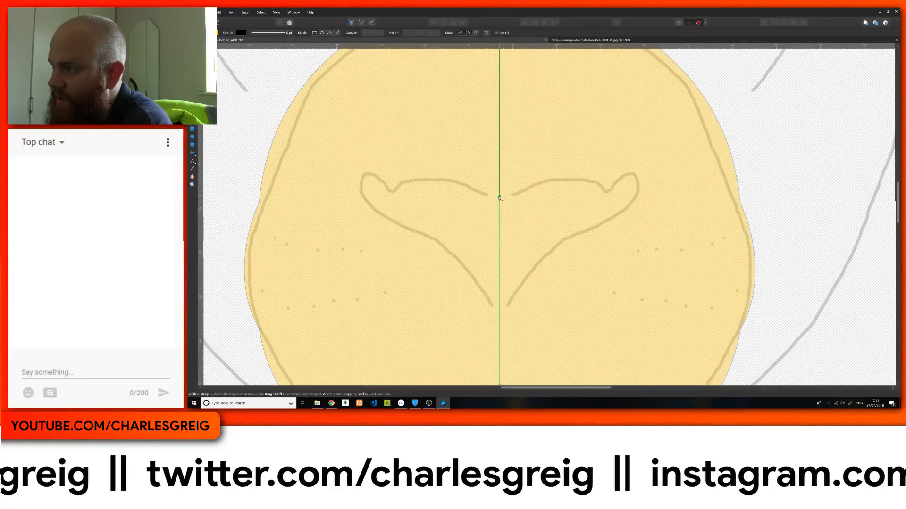
pyautogui.click(500, 196)
pyautogui.moveTo(471, 188); pyautogui.dragTo(460, 184)
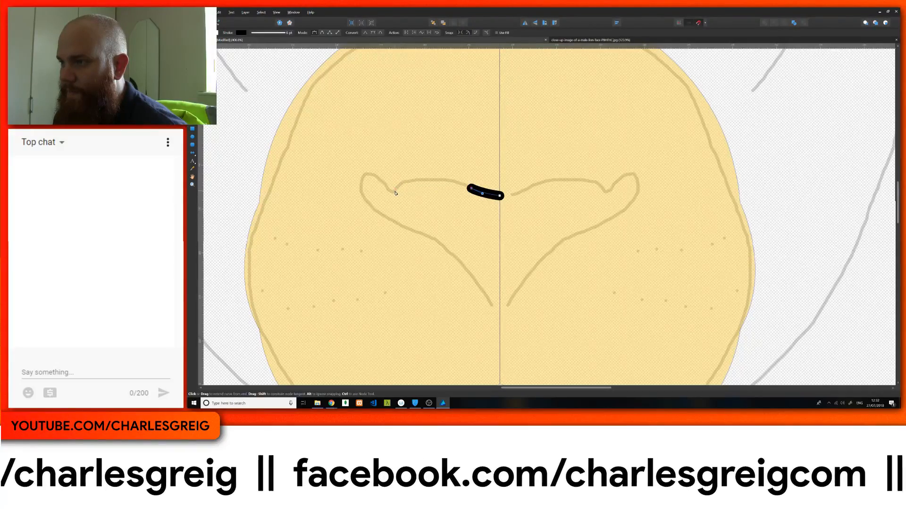
pyautogui.moveTo(395, 193); pyautogui.dragTo(382, 217)
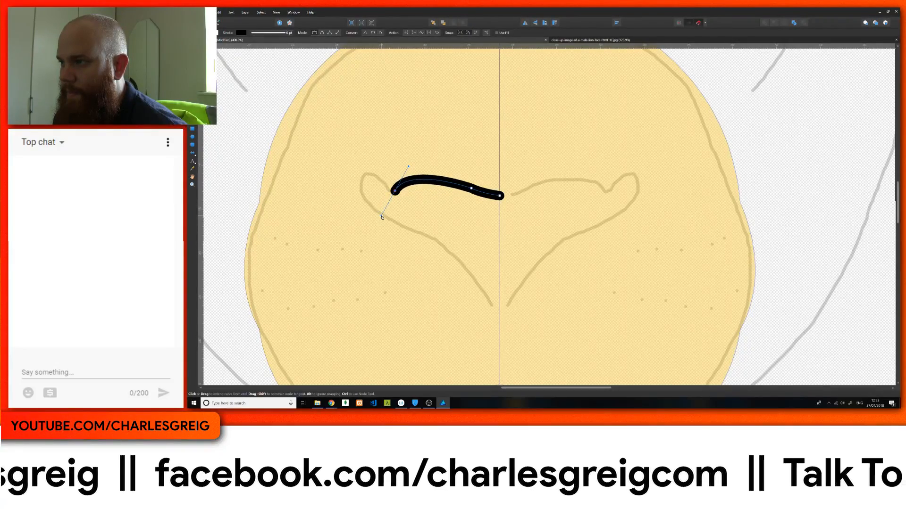
pyautogui.keyDown('alt'); pyautogui.click(395, 191); pyautogui.keyUp('alt')
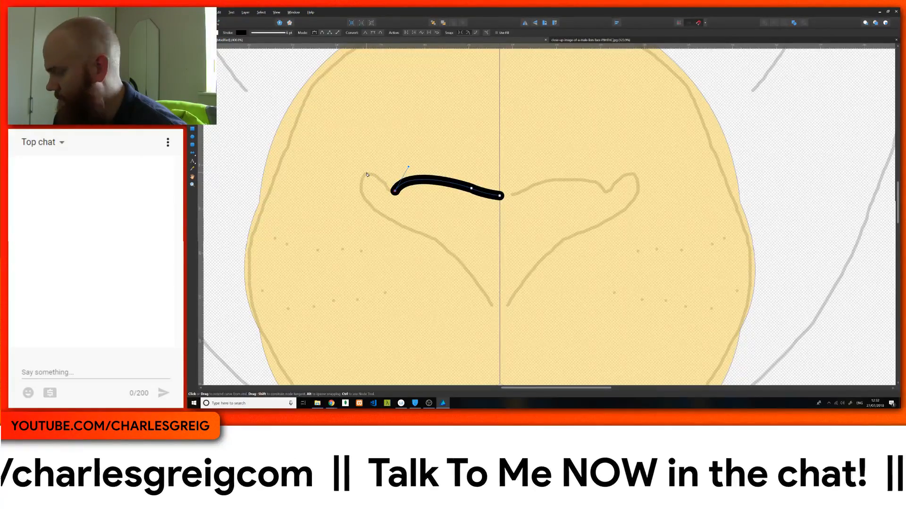
# Step: Continue the nose curve around the outer nostril tip and along the sketched lower edge to the nose's lower end
pyautogui.moveTo(366, 172); pyautogui.dragTo(345, 178)
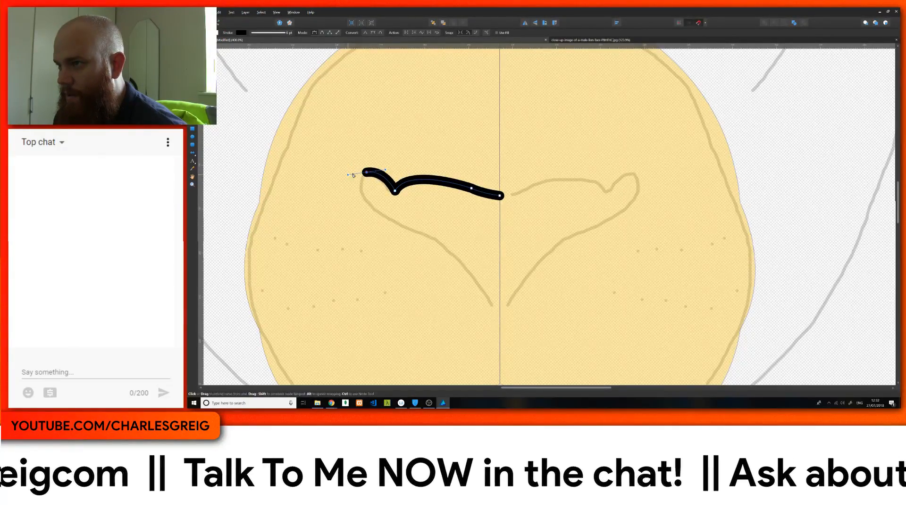
pyautogui.keyDown('alt'); pyautogui.click(366, 172); pyautogui.keyUp('alt')
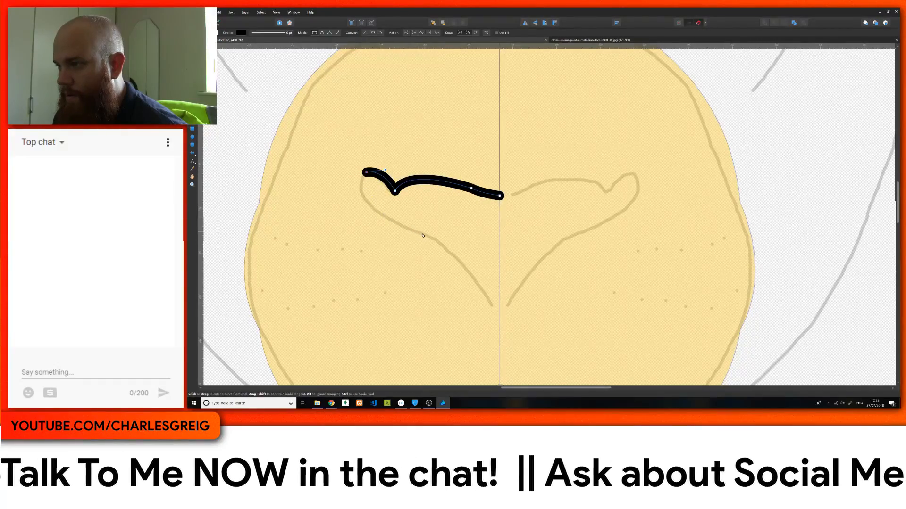
pyautogui.moveTo(433, 239); pyautogui.dragTo(532, 273)
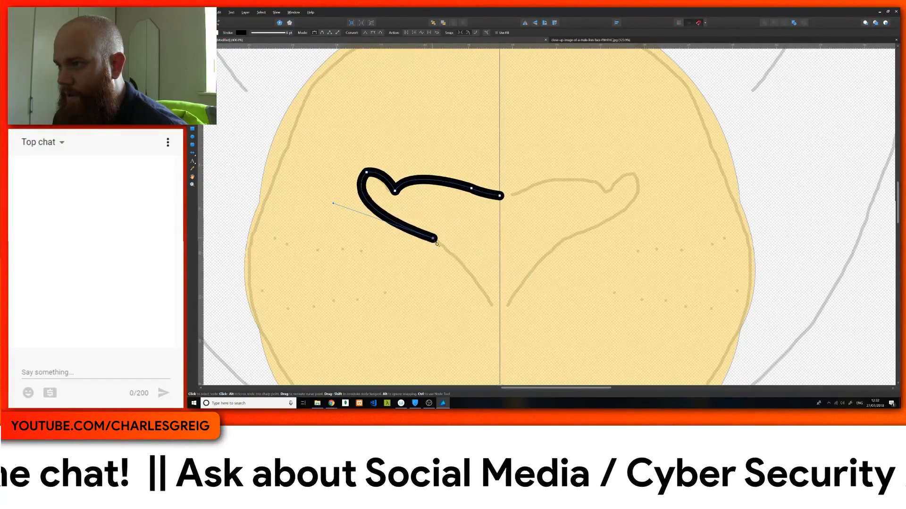
pyautogui.moveTo(491, 305); pyautogui.dragTo(505, 359)
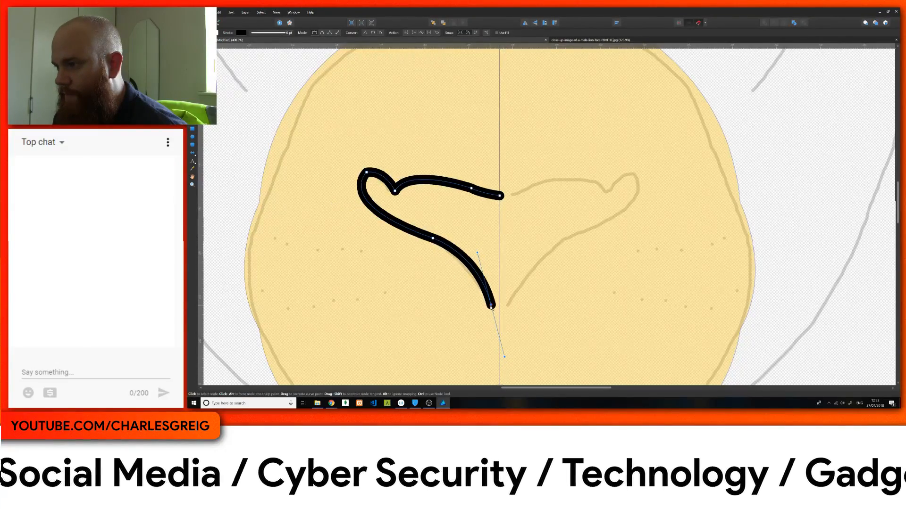
# Step: Finish the half-nose at the mirror axis as a black-filled shape and move it back in the layer order so it is mirrored
pyautogui.click(493, 314)
pyautogui.moveTo(500, 317); pyautogui.dragTo(505, 317)
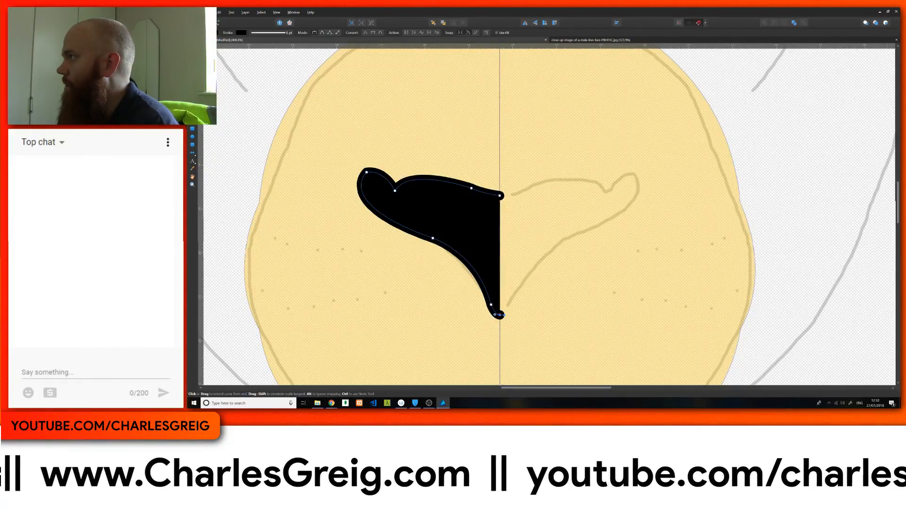
pyautogui.hotkey('ctrl', '[')
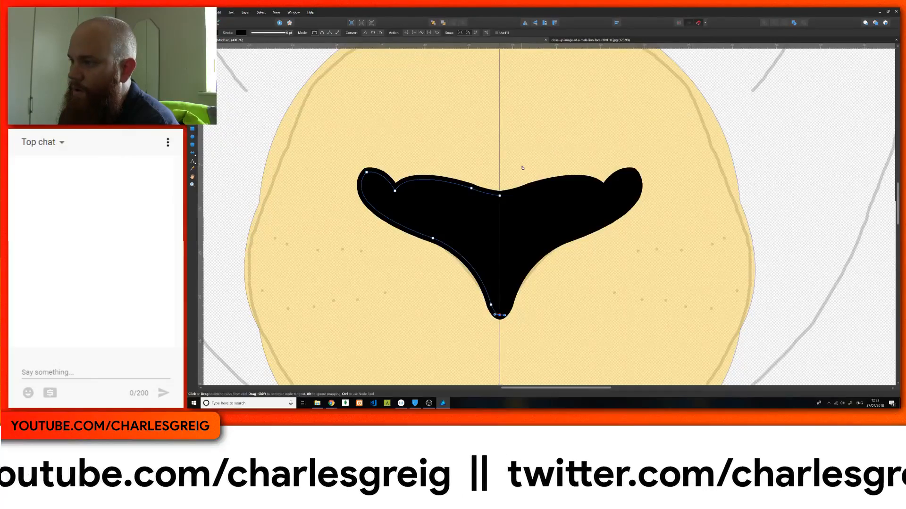
# Step: Select the half-muzzle shape and break its curve at the lower node on the mirror axis
pyautogui.scroll(-3, 522, 167)
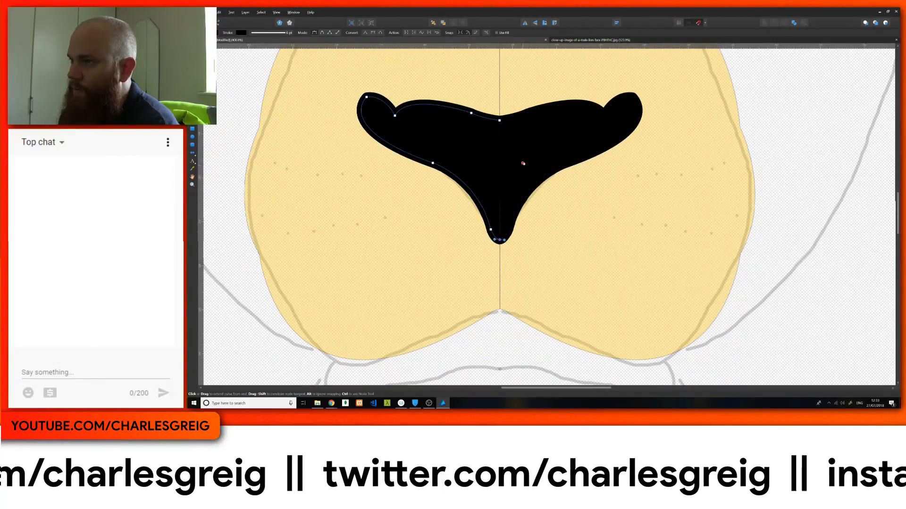
pyautogui.scroll(2, 523, 163)
pyautogui.scroll(2, 523, 163)
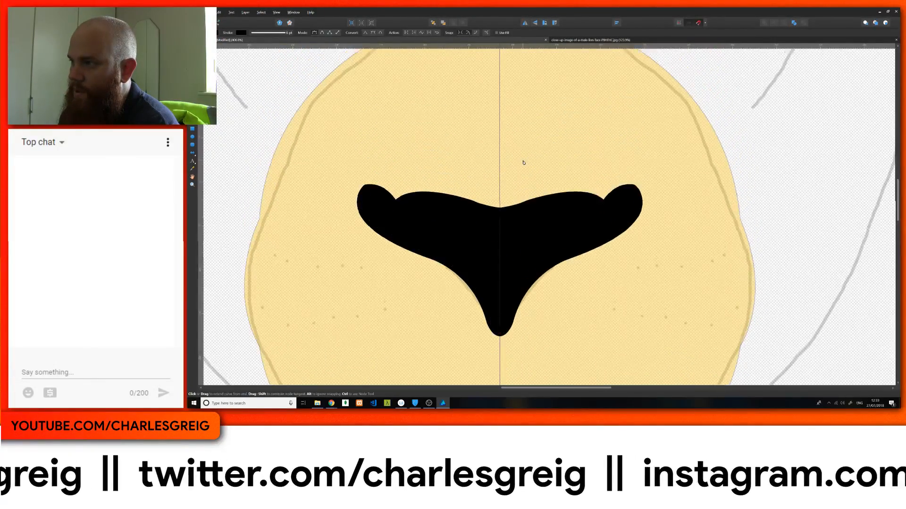
pyautogui.scroll(4, 523, 162)
pyautogui.scroll(-1, 523, 162)
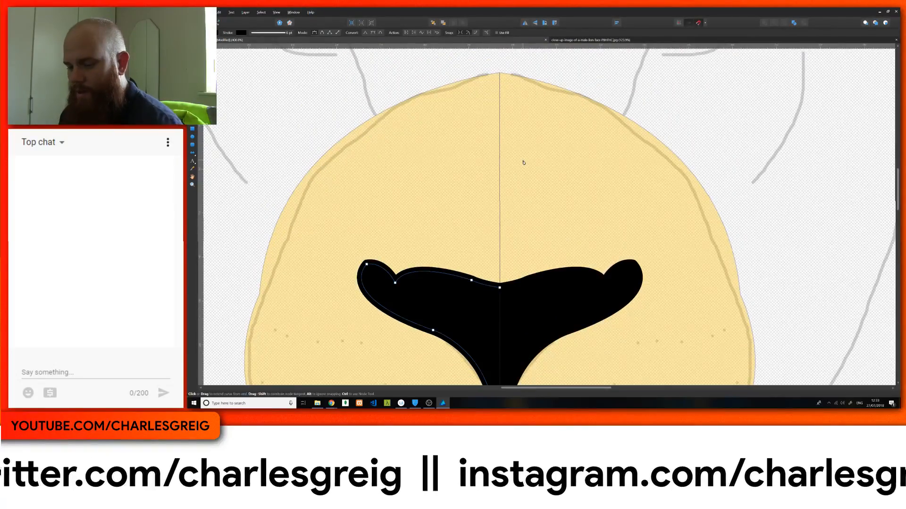
pyautogui.scroll(-5, 523, 162)
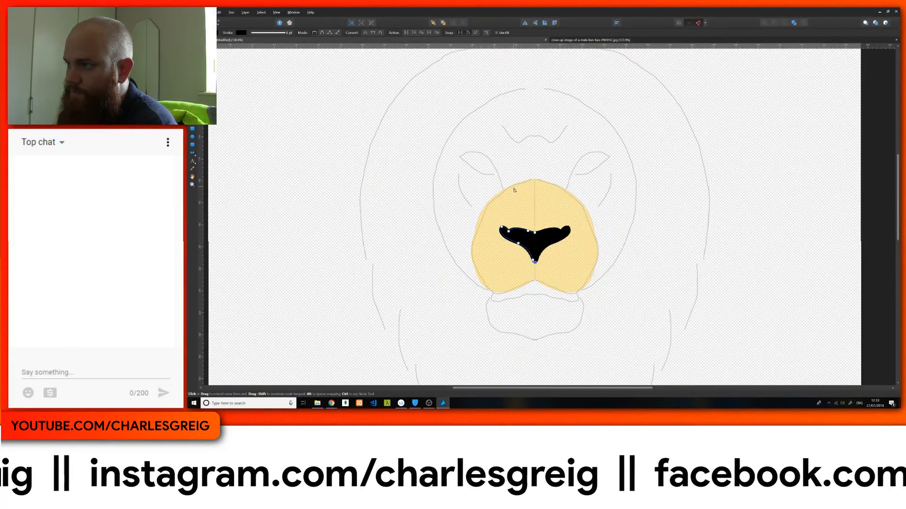
pyautogui.press('v')
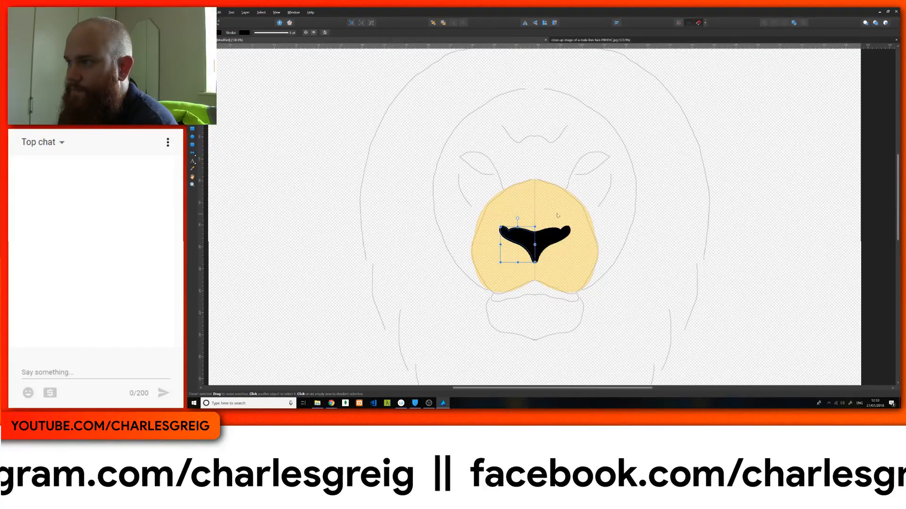
pyautogui.click(533, 213)
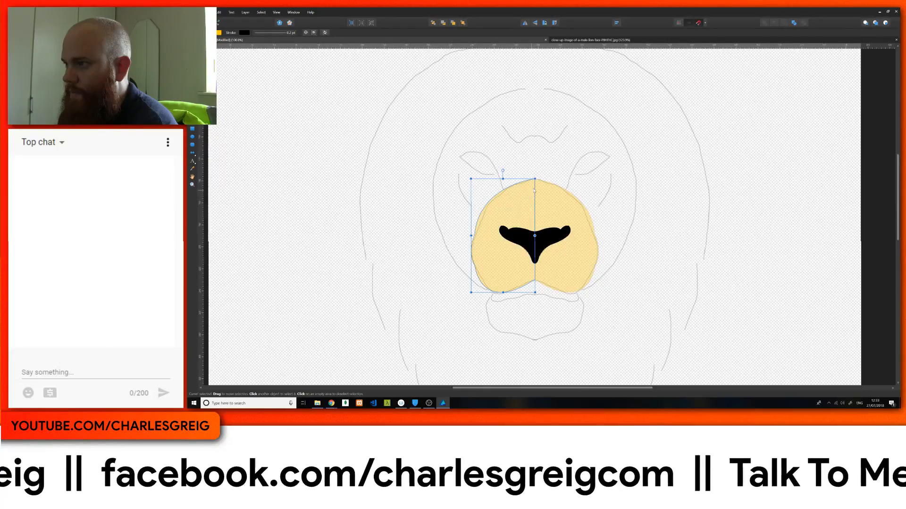
pyautogui.press('a')
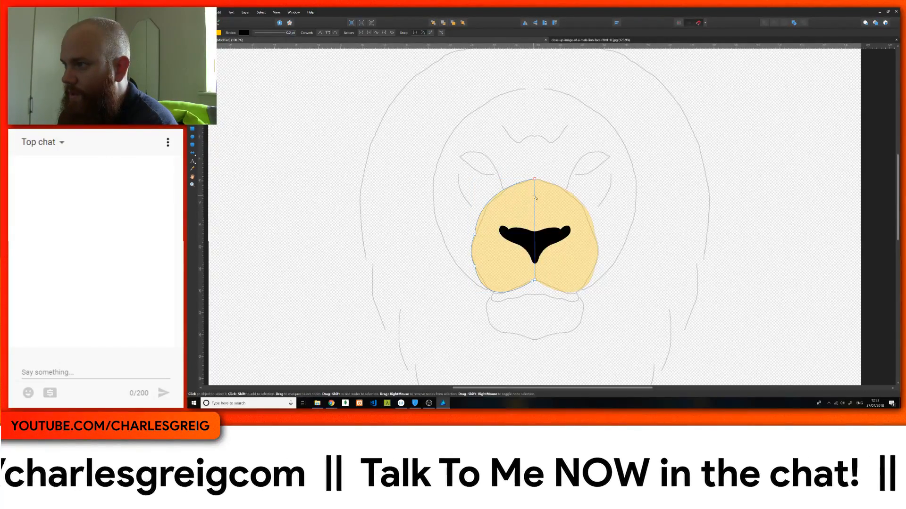
pyautogui.click(535, 180)
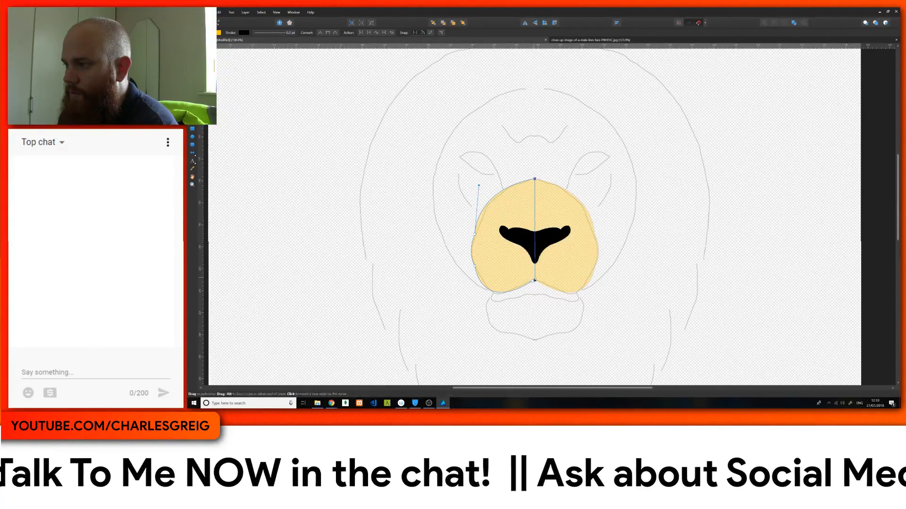
pyautogui.click(533, 282)
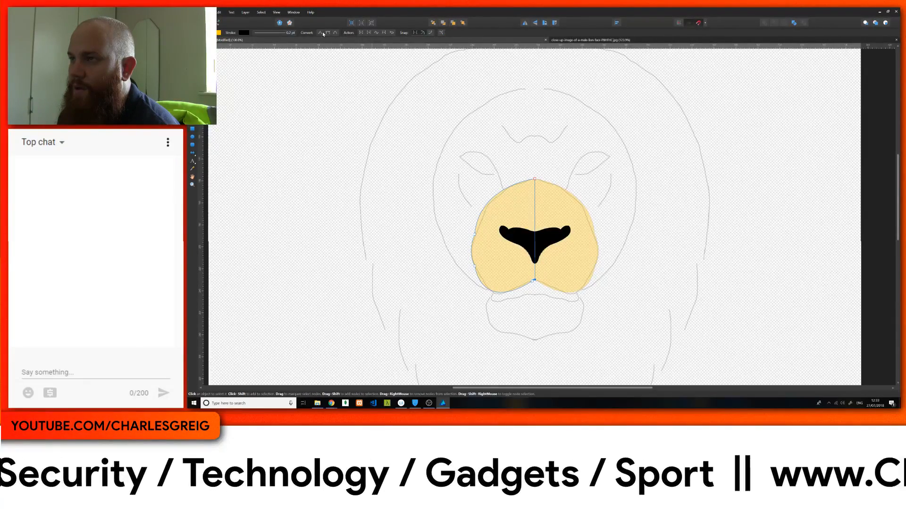
pyautogui.click(362, 33)
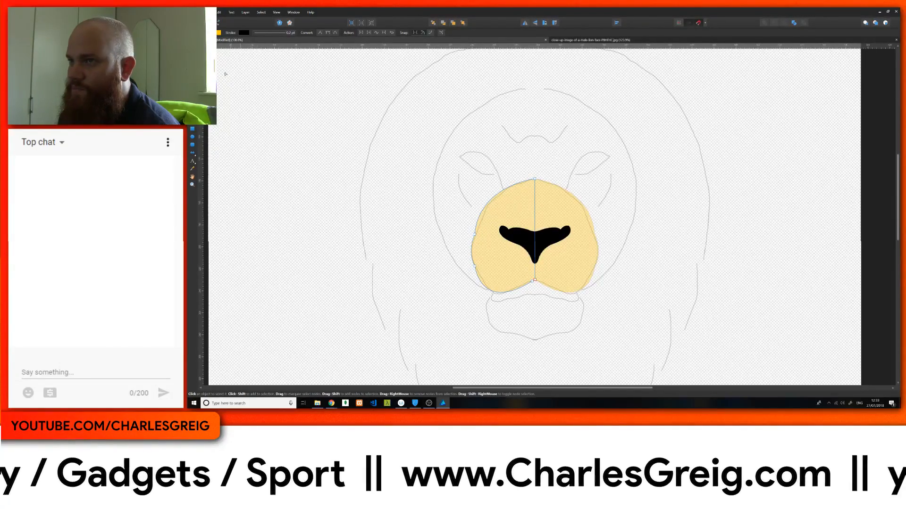
# Step: Reselect the half-muzzle shape and move it outward, away from the mirror axis
pyautogui.press('v')
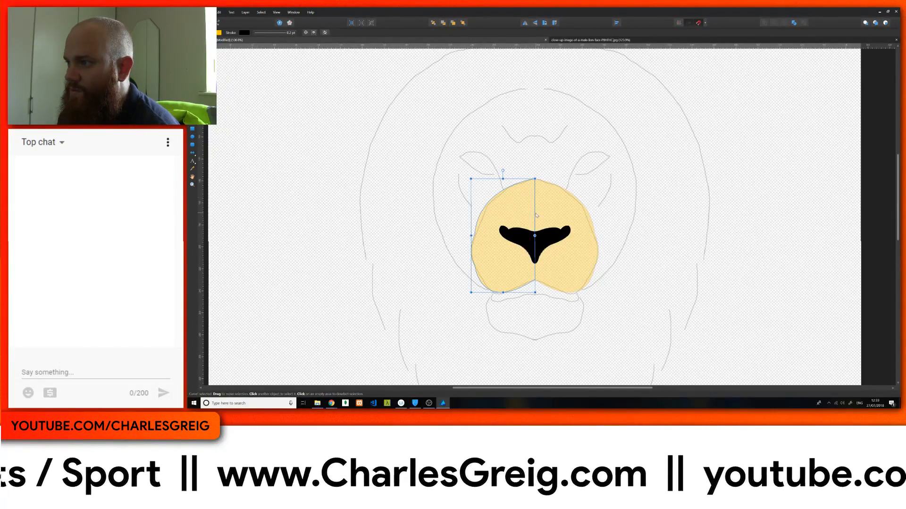
pyautogui.click(535, 216)
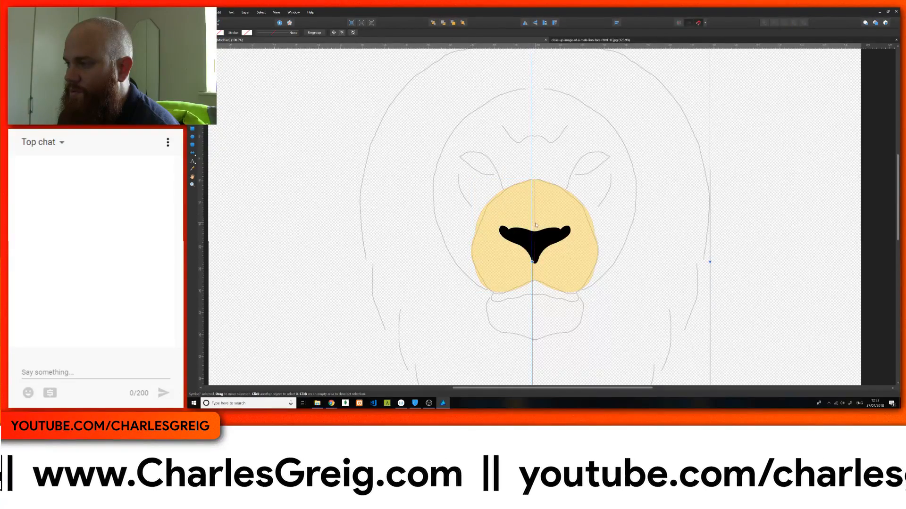
pyautogui.click(503, 265)
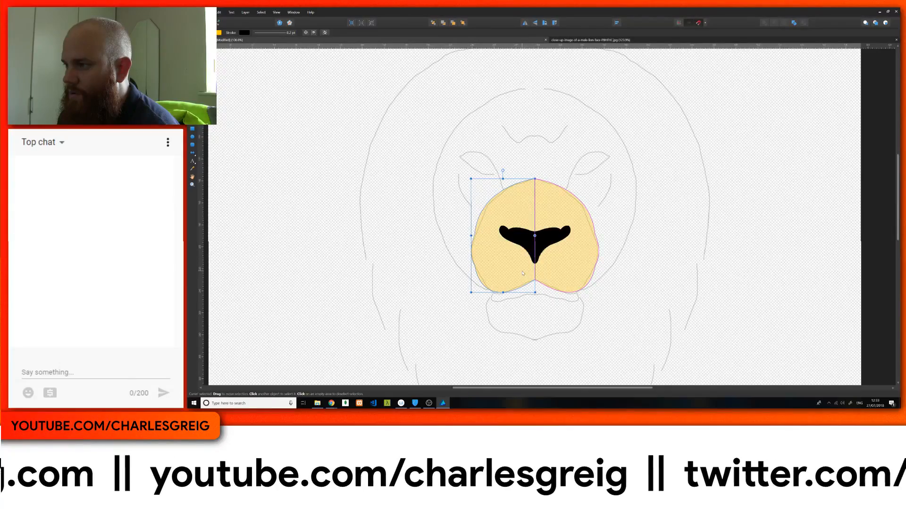
pyautogui.moveTo(522, 273); pyautogui.dragTo(494, 275)
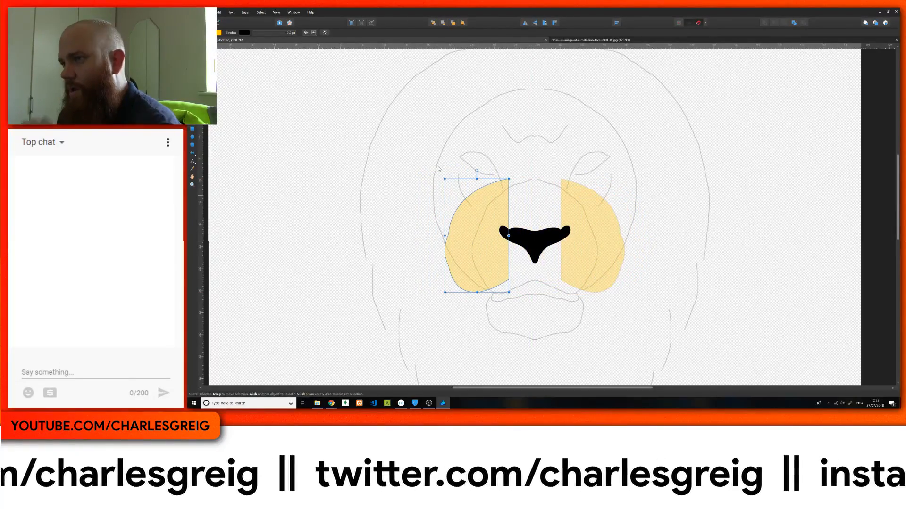
# Step: Set the half-muzzle's stroke width to 7 pt
pyautogui.click(282, 33)
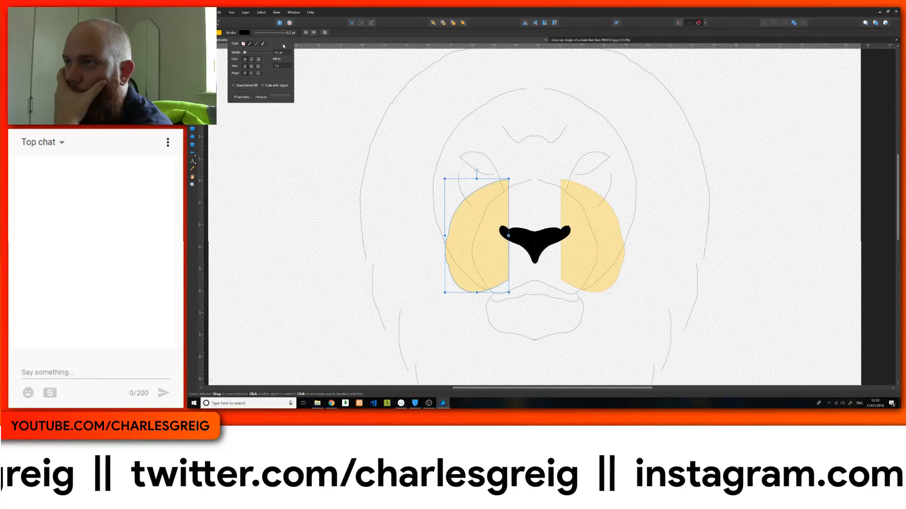
pyautogui.scroll(9, 281, 53)
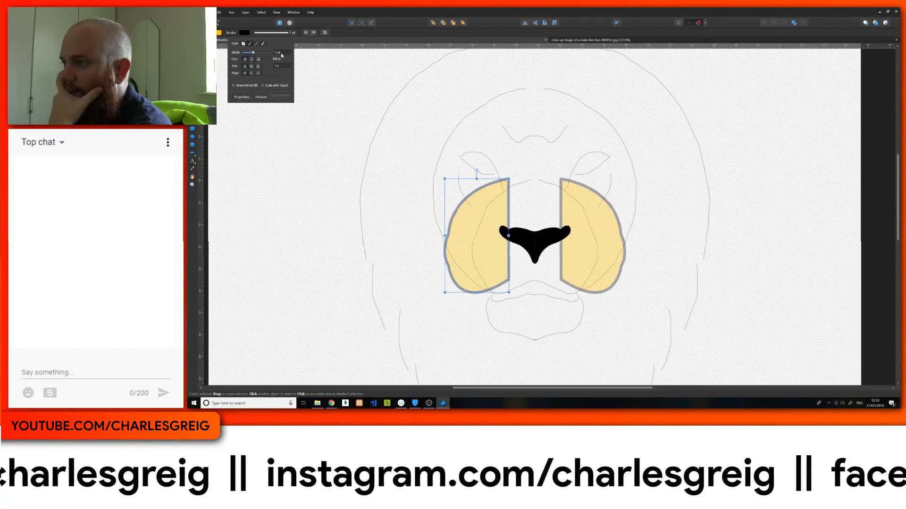
pyautogui.scroll(-2, 281, 53)
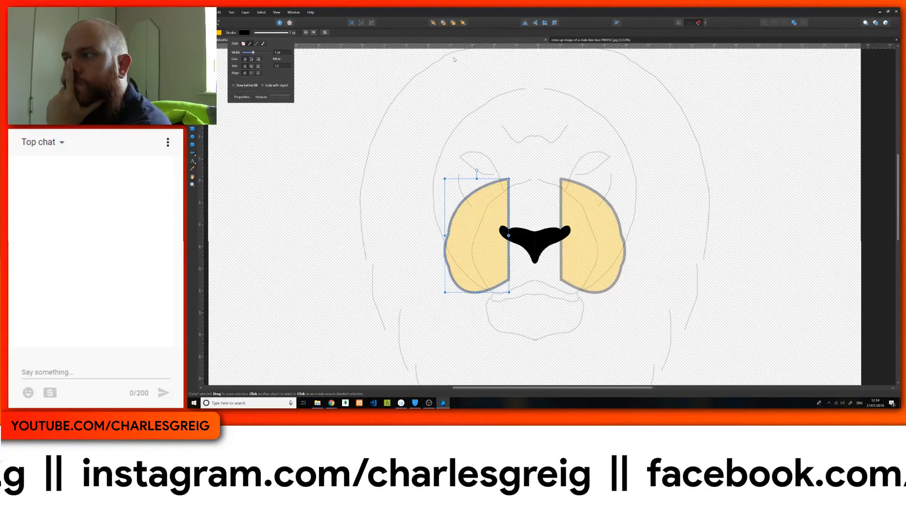
# Step: Break the half-muzzle curve at the end nodes of its straight inner edge to separate that edge from the outline
pyautogui.press('a')
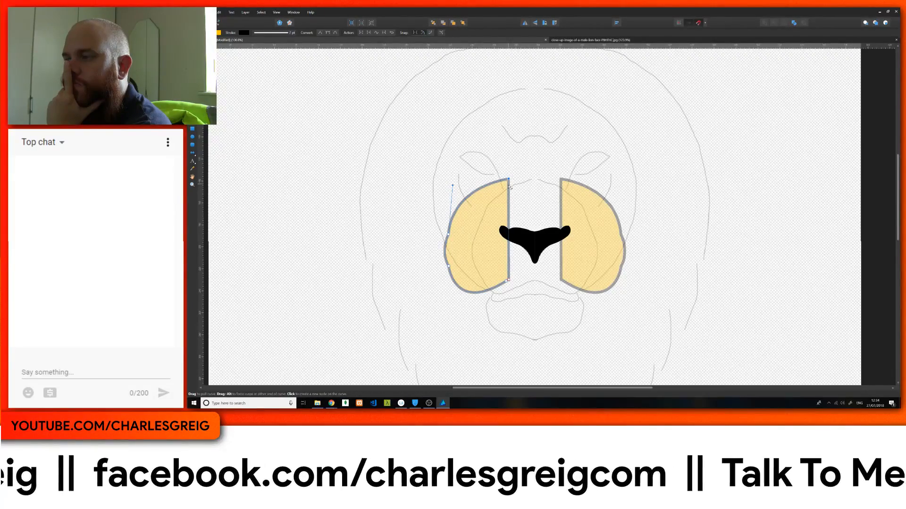
pyautogui.click(362, 33)
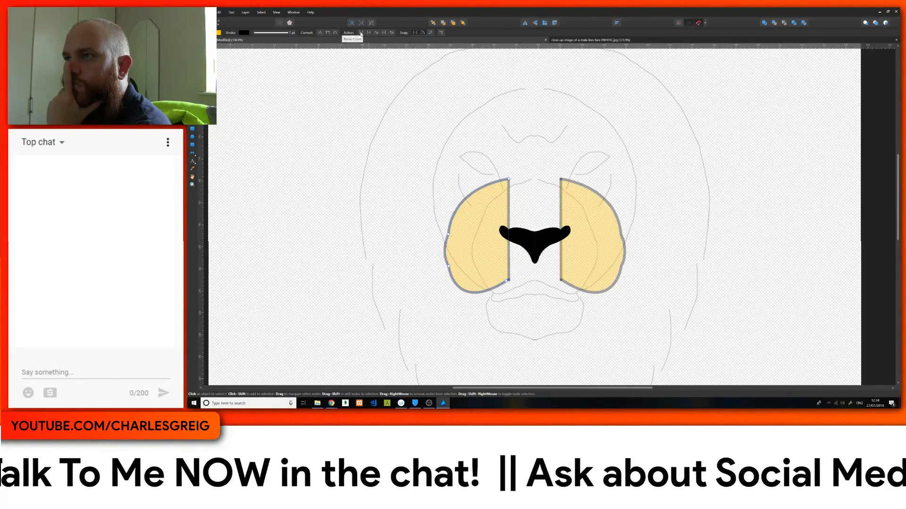
pyautogui.press('v')
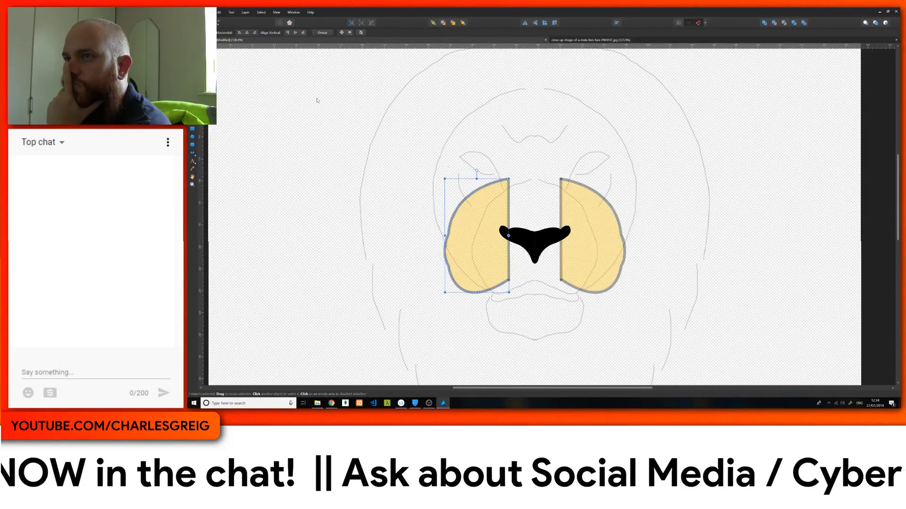
# Step: Try to select the straight inner edge of the half-muzzle for node editing
pyautogui.click(509, 208)
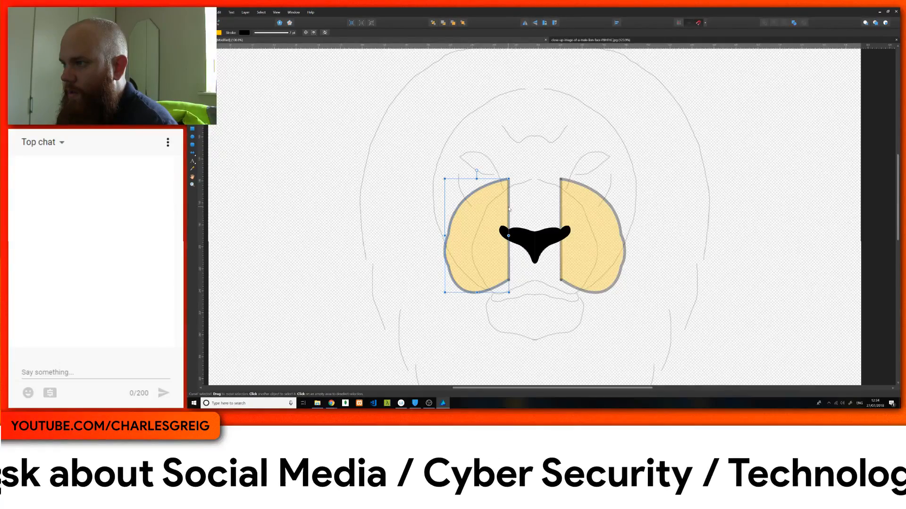
pyautogui.press('a')
pyautogui.click(550, 211)
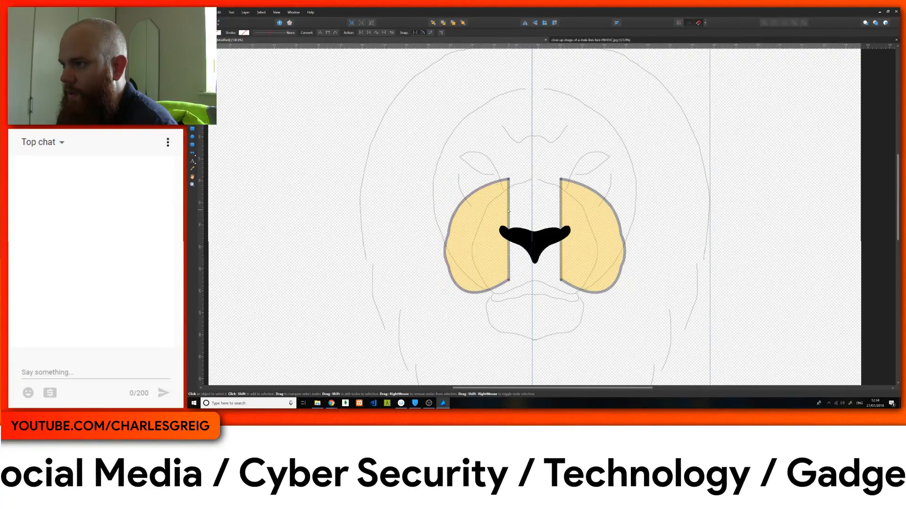
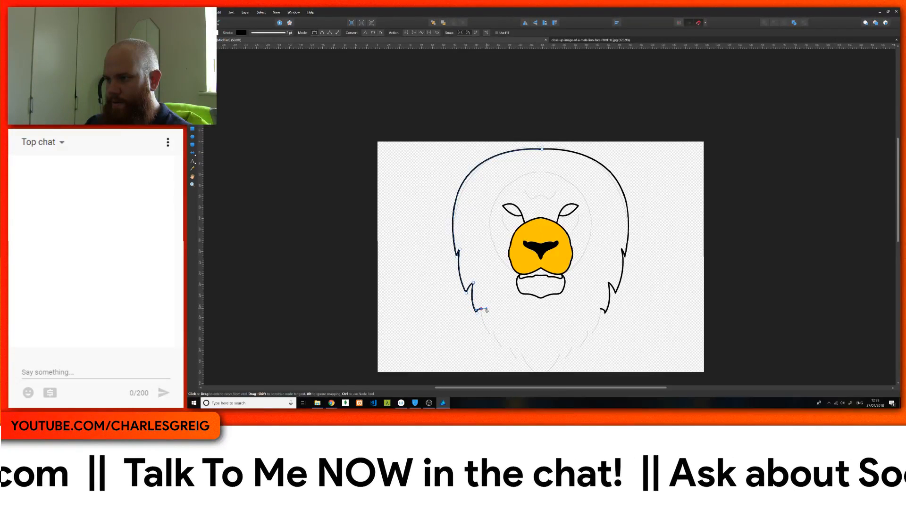
# Step: Trace the remaining jagged tufts of the mane's lower outline with the Pen tool, ending at the chin tip on the mirror axis
pyautogui.click(490, 336)
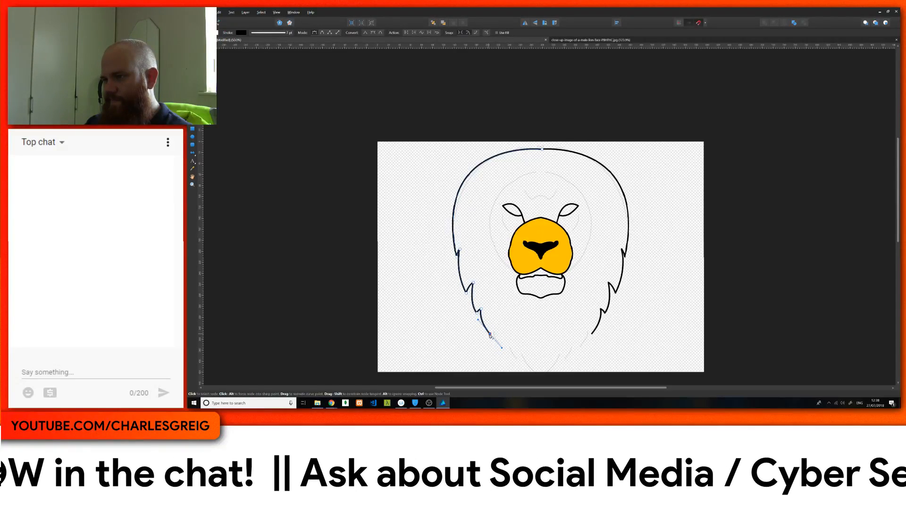
pyautogui.keyDown('alt'); pyautogui.click(490, 334); pyautogui.keyUp('alt')
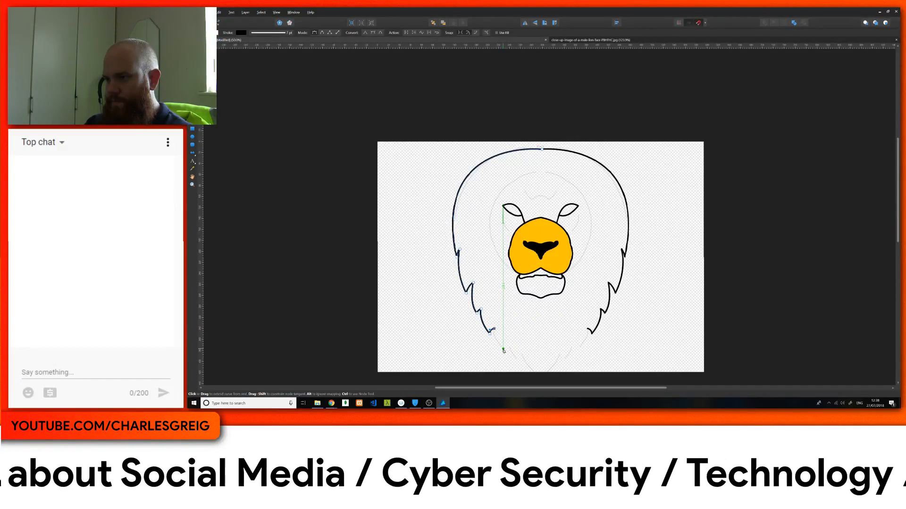
pyautogui.click(503, 351)
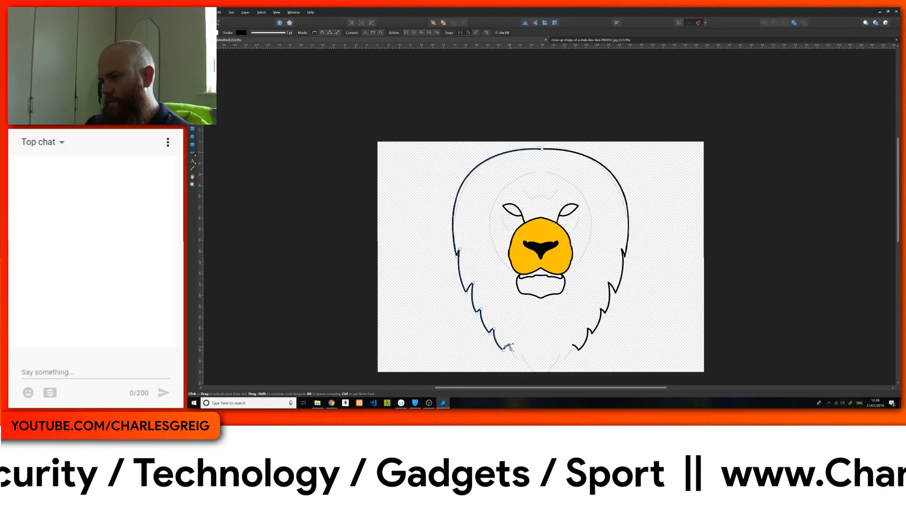
pyautogui.moveTo(517, 362); pyautogui.dragTo(523, 367)
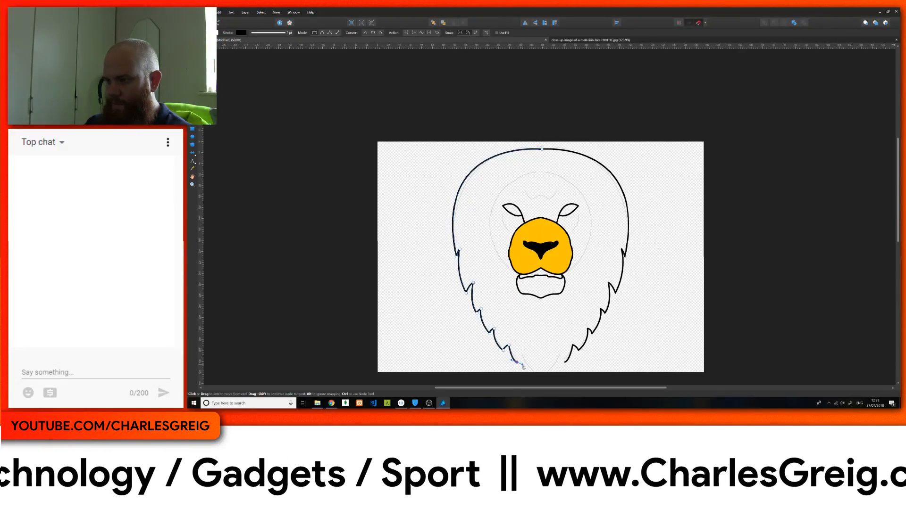
pyautogui.click(517, 363)
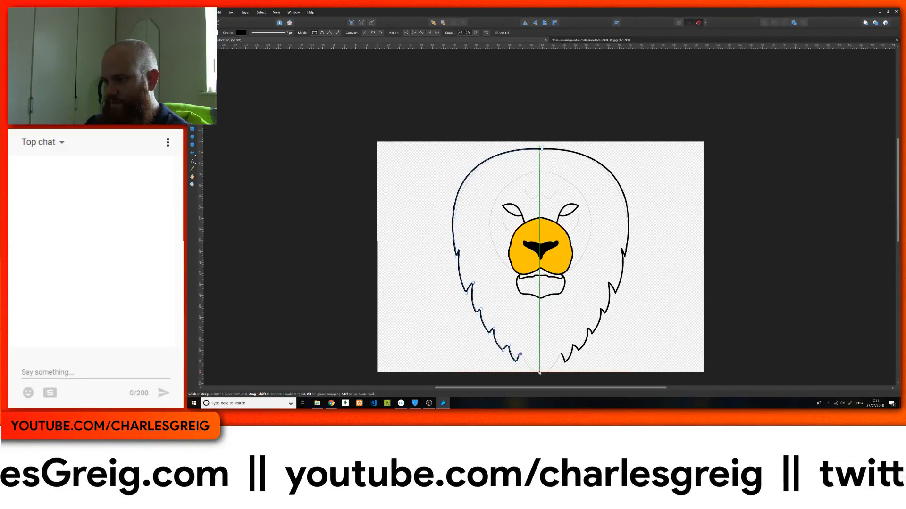
pyautogui.moveTo(540, 373); pyautogui.dragTo(552, 378)
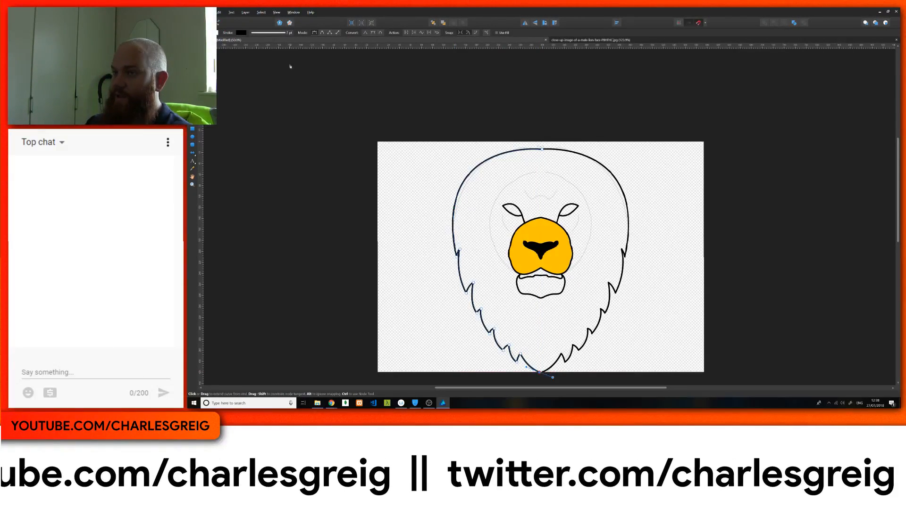
# Step: Align the mane outline's top end node with the mirror axis and level its handle so the curve runs horizontally there
pyautogui.press('a')
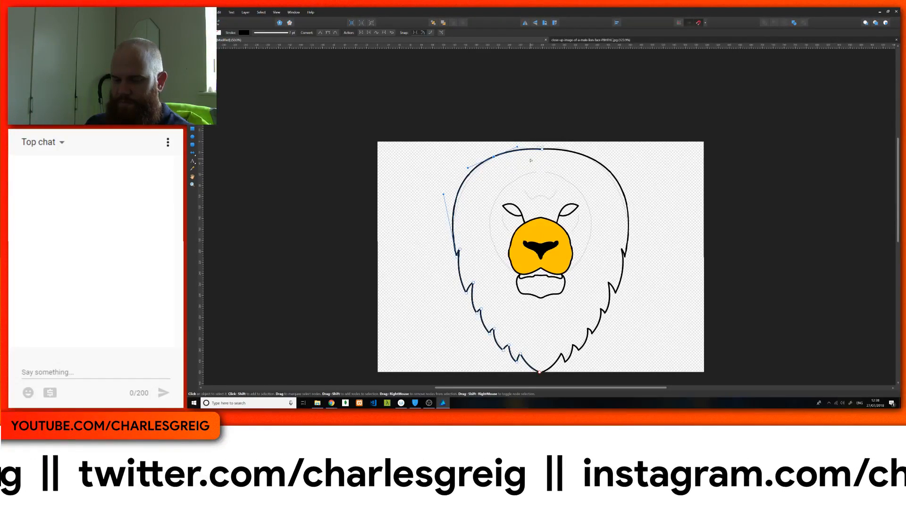
pyautogui.hotkey('ctrl', 'z')
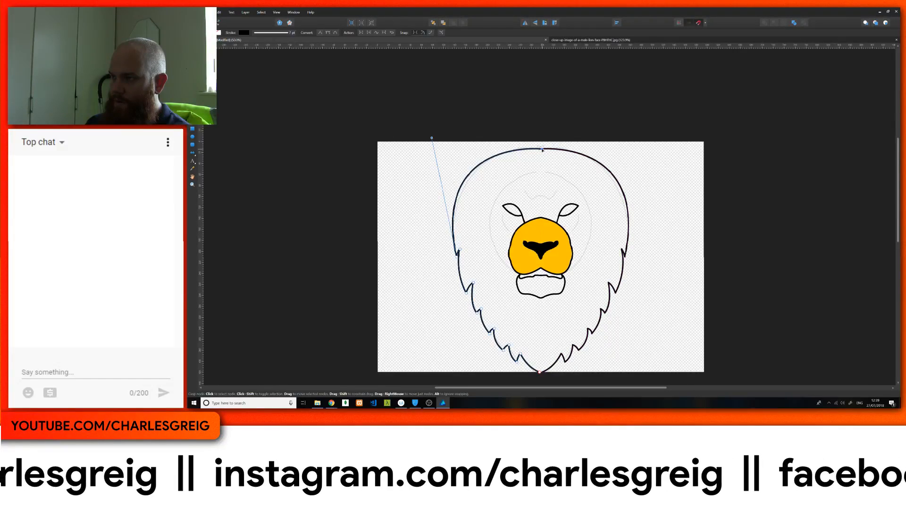
pyautogui.moveTo(532, 154); pyautogui.dragTo(527, 172)
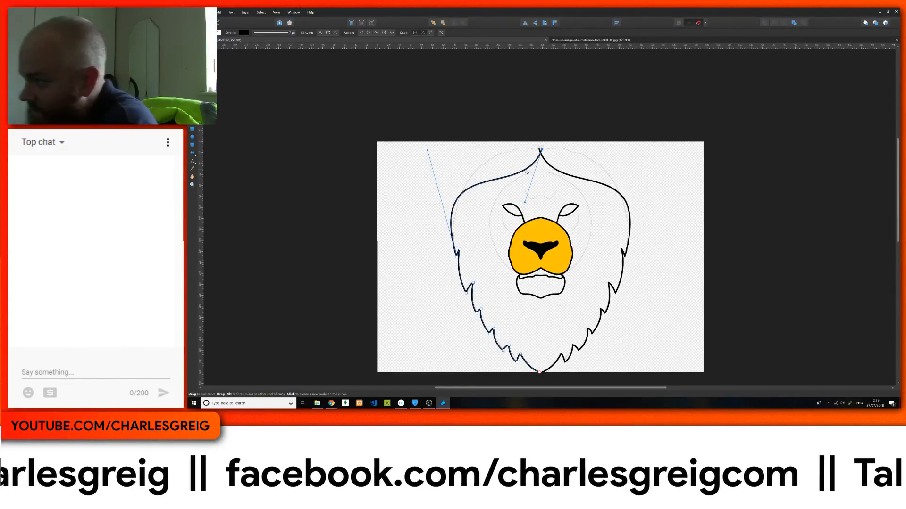
pyautogui.hotkey('ctrl', '1')
pyautogui.hotkey('ctrl', '+')
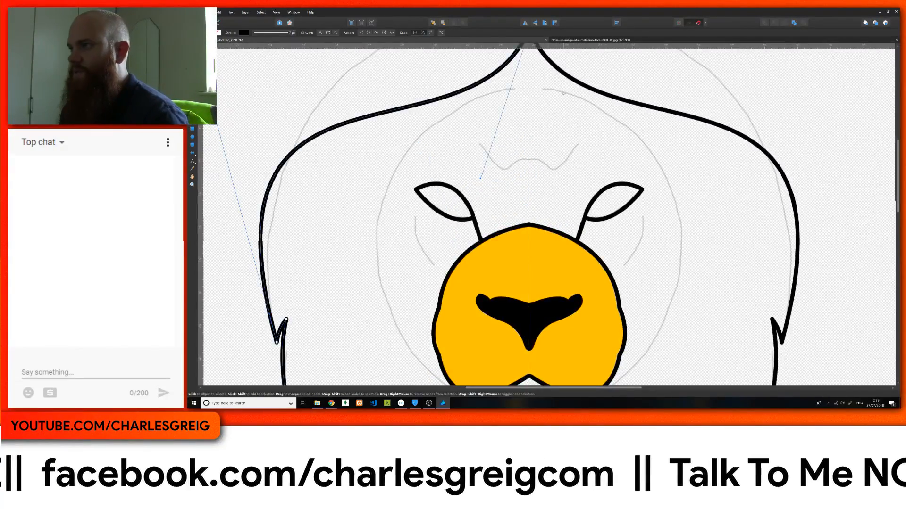
pyautogui.scroll(5, 557, 94)
pyautogui.moveTo(533, 119); pyautogui.dragTo(529, 118)
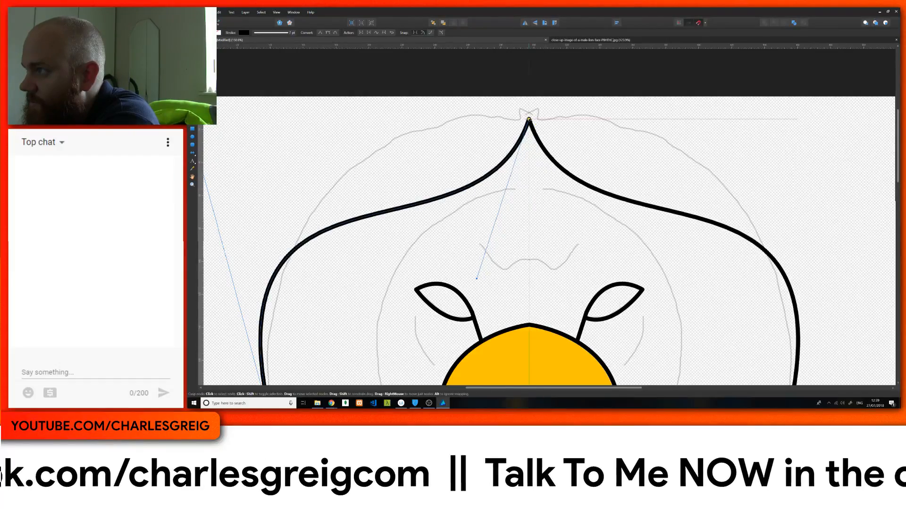
pyautogui.moveTo(478, 280)
pyautogui.mouseDown()
pyautogui.moveTo(394, 126)
pyautogui.moveTo(412, 112)
pyautogui.moveTo(390, 115)
pyautogui.moveTo(433, 120)
pyautogui.mouseUp()
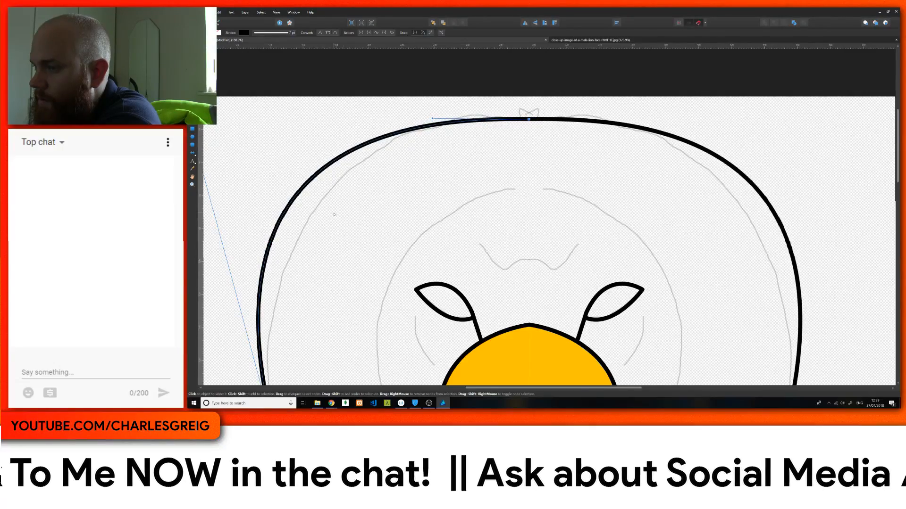
# Step: Adjust the handles of the mane's upper curve to follow the sketch, with a slight dip at the top centre
pyautogui.scroll(-2, 332, 202)
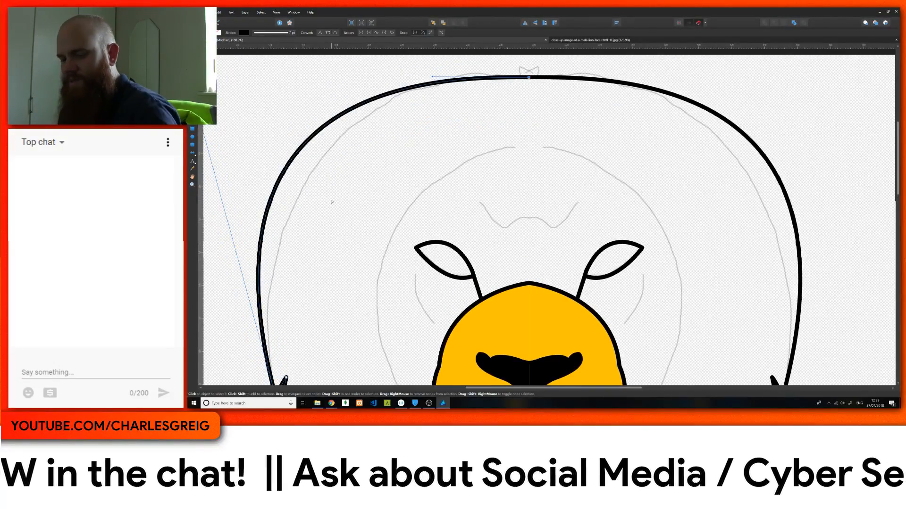
pyautogui.hotkey('ctrl', '-')
pyautogui.hotkey('ctrl', '-')
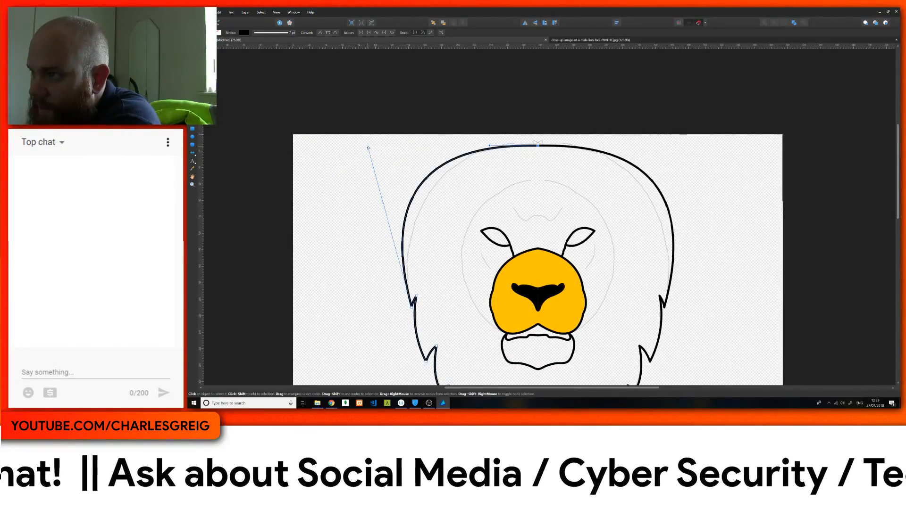
pyautogui.moveTo(368, 149); pyautogui.dragTo(386, 171)
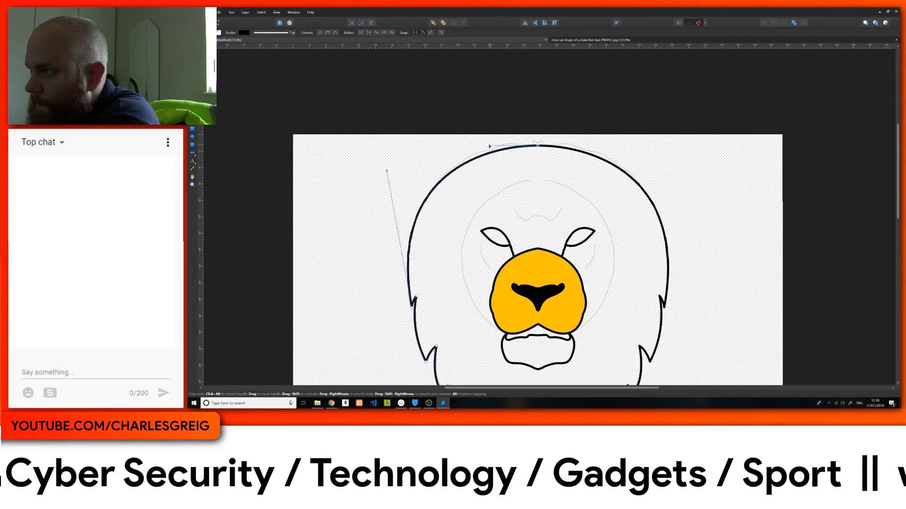
pyautogui.moveTo(491, 145); pyautogui.dragTo(488, 135)
pyautogui.scroll(-4, 482, 195)
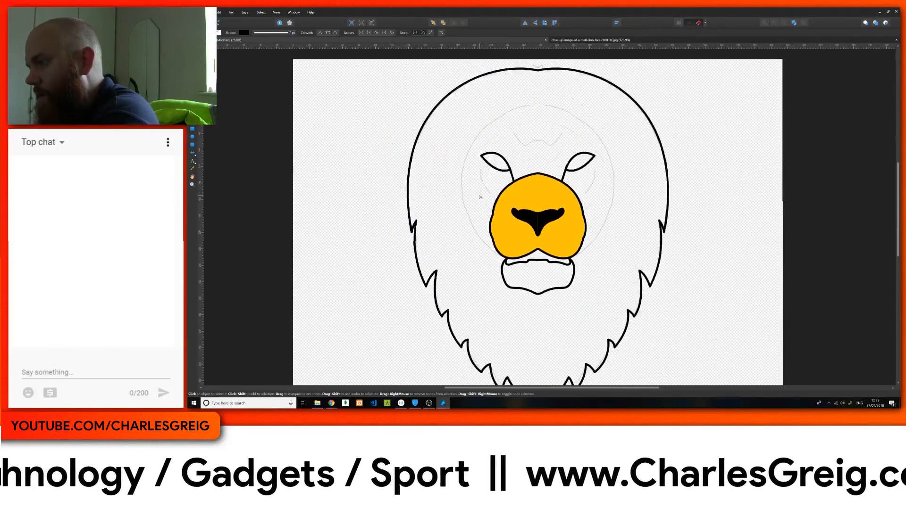
pyautogui.scroll(1, 480, 197)
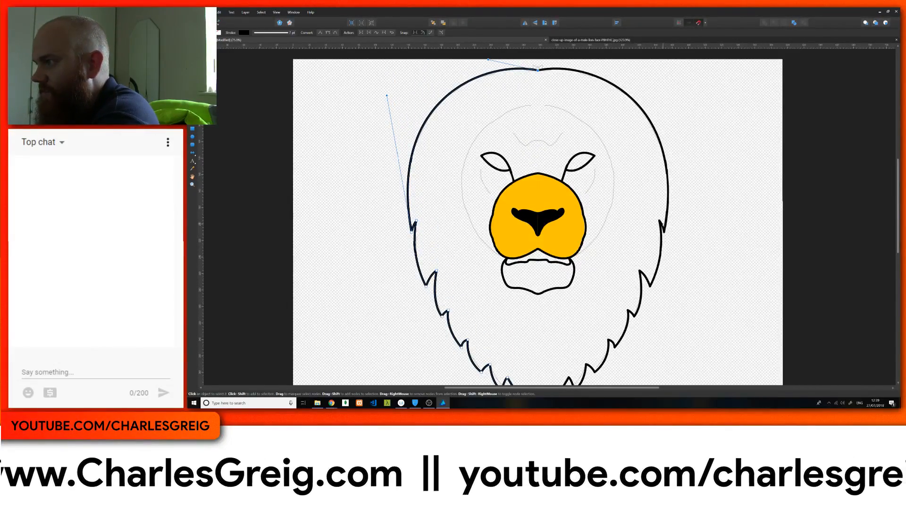
# Step: Set the mane outline's stroke join to mitre for sharp tuft tips, and deselect the outline
pyautogui.click(287, 35)
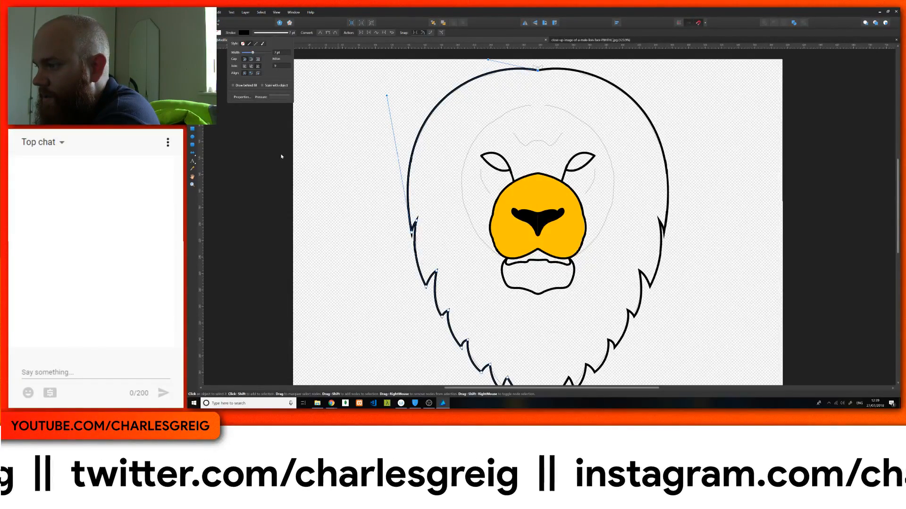
pyautogui.scroll(-2, 292, 161)
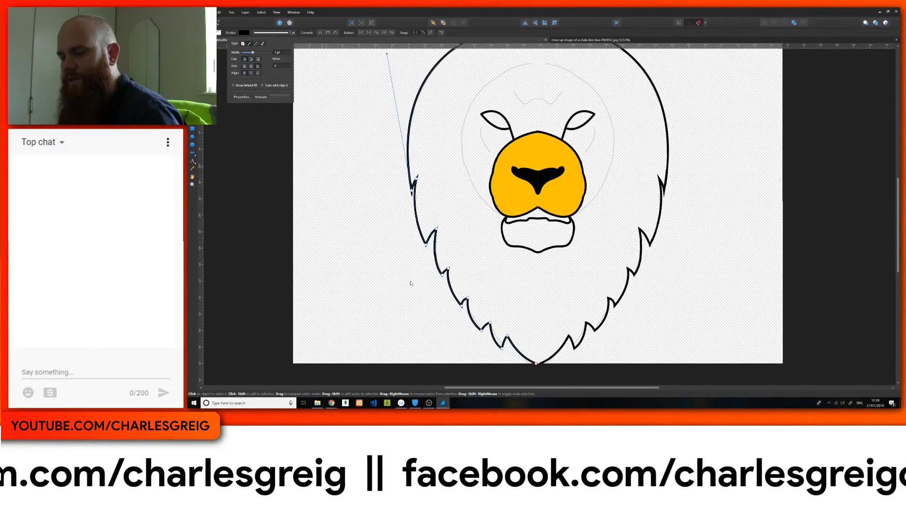
pyautogui.click(339, 208)
# Step: Select the half-mane curve and move its bottom end node onto the mirror axis to close the gap at the chin
pyautogui.scroll(2, 545, 225)
pyautogui.scroll(-5, 546, 329)
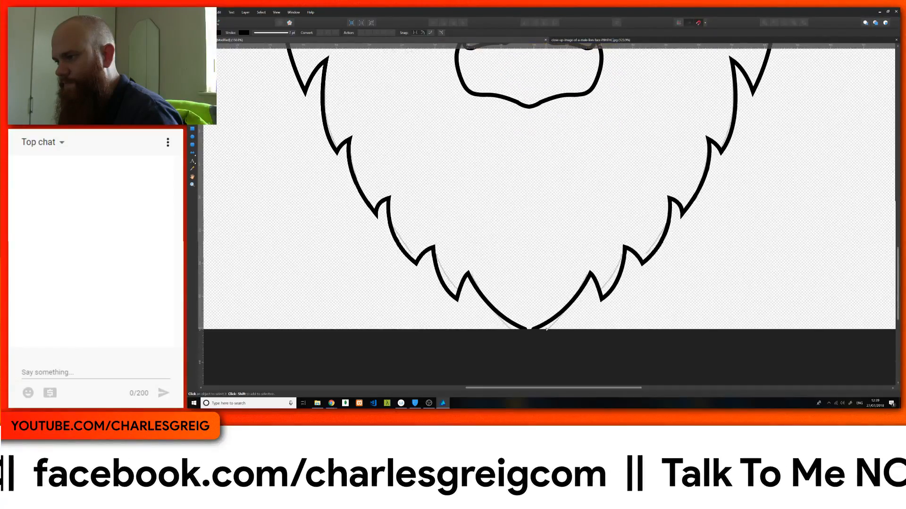
pyautogui.click(520, 327)
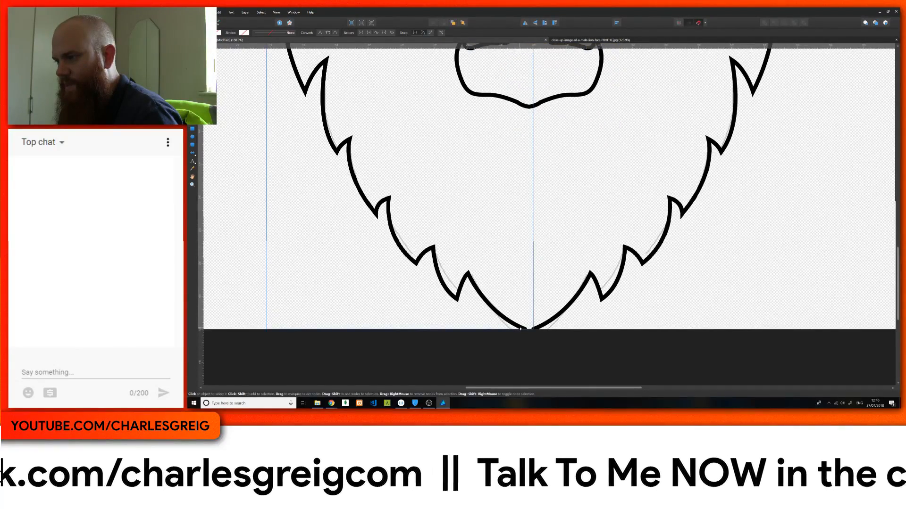
pyautogui.doubleClick(521, 328)
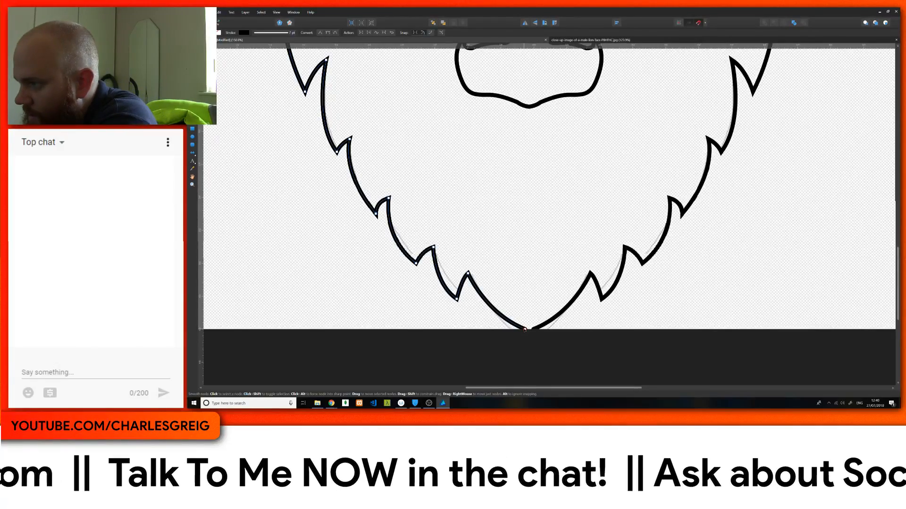
pyautogui.moveTo(524, 329); pyautogui.dragTo(528, 329)
# Step: Examine the mane outline from chin to crown against the remaining sketch lines
pyautogui.scroll(10, 507, 328)
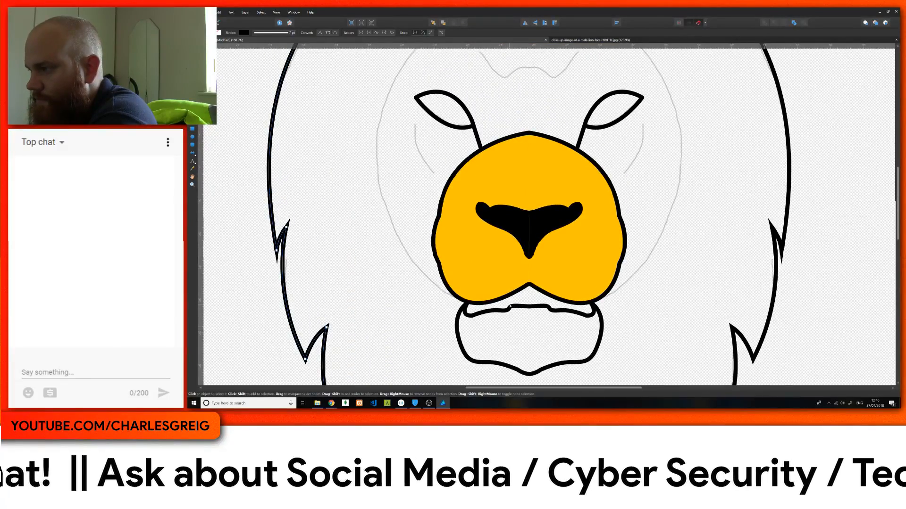
pyautogui.scroll(4, 509, 306)
pyautogui.scroll(3, 498, 288)
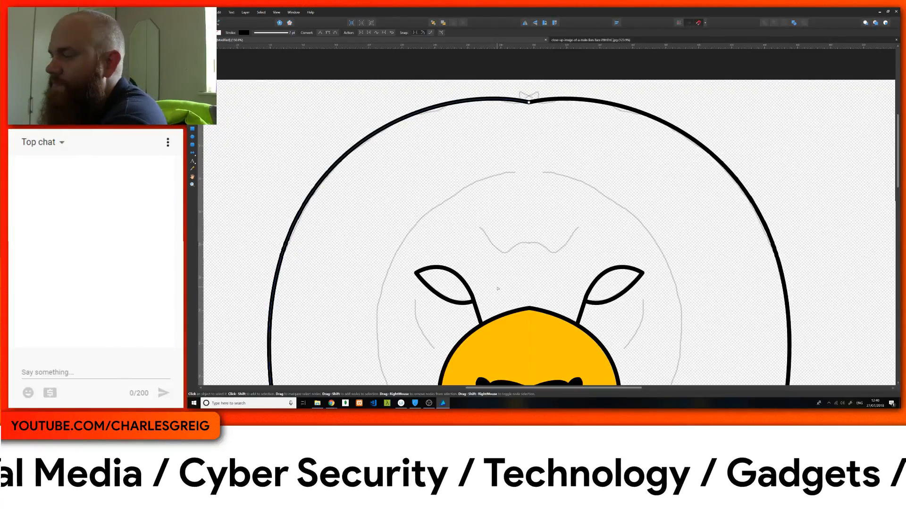
pyautogui.scroll(-5, 551, 271)
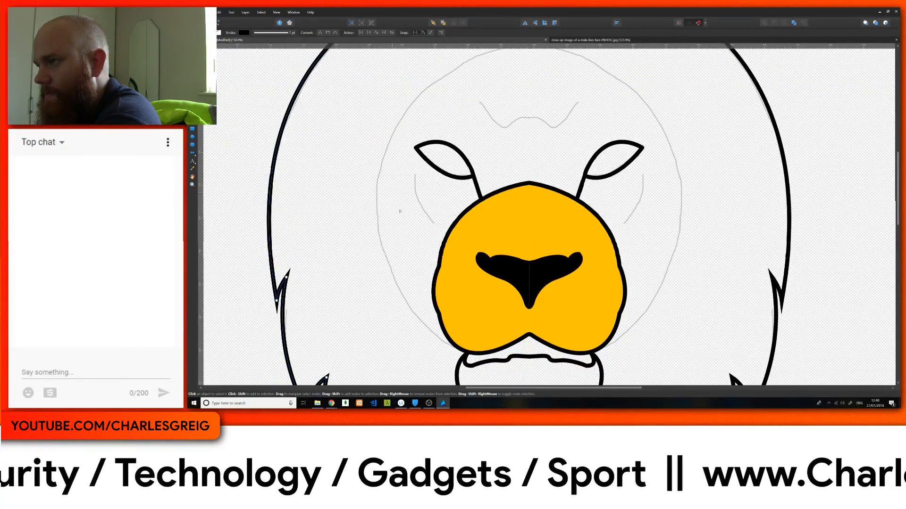
pyautogui.scroll(2, 429, 189)
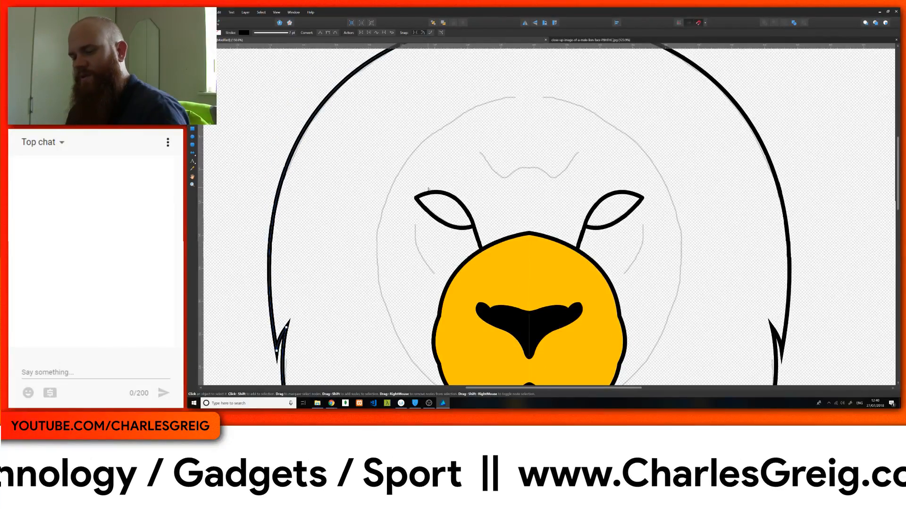
pyautogui.hotkey('ctrl', '-')
pyautogui.hotkey('ctrl', '-')
pyautogui.hotkey('ctrl', '-')
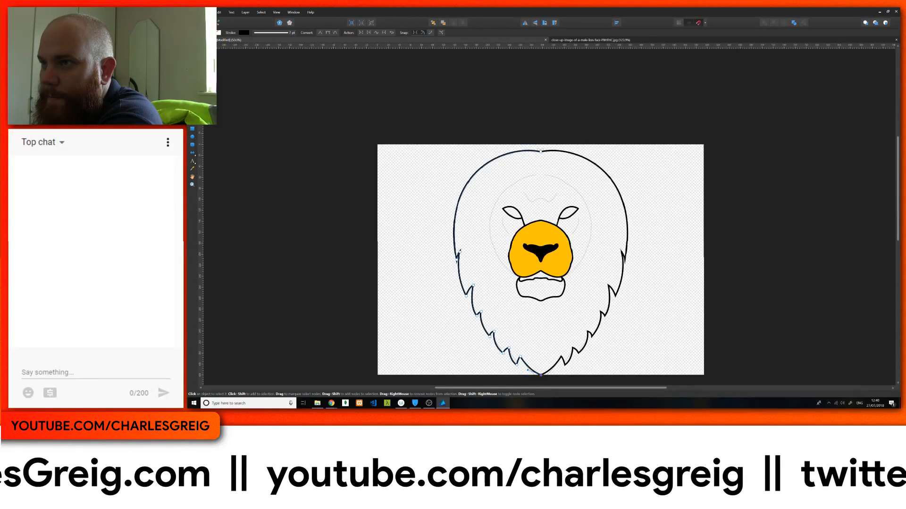
# Step: Trace the half forehead crease with the Pen tool as a new curve separate from the mane, ending on the mirror axis
pyautogui.press('p')
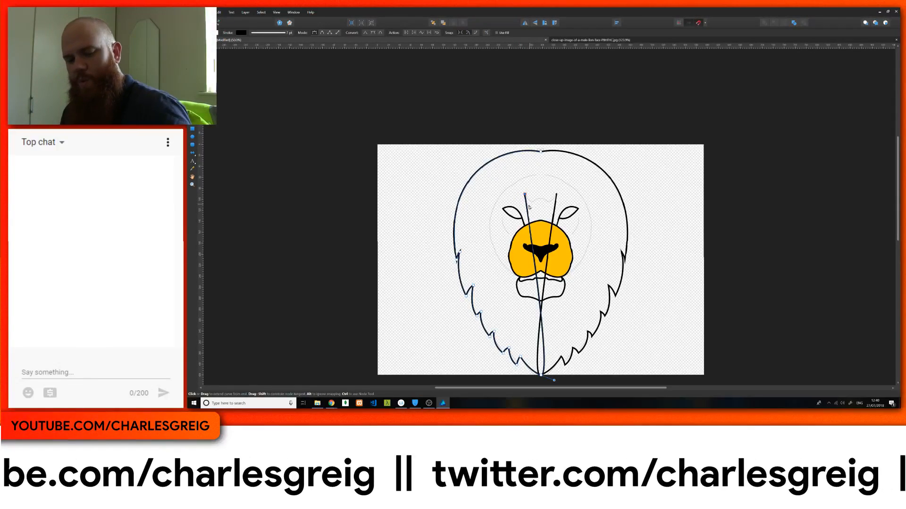
pyautogui.press('Escape')
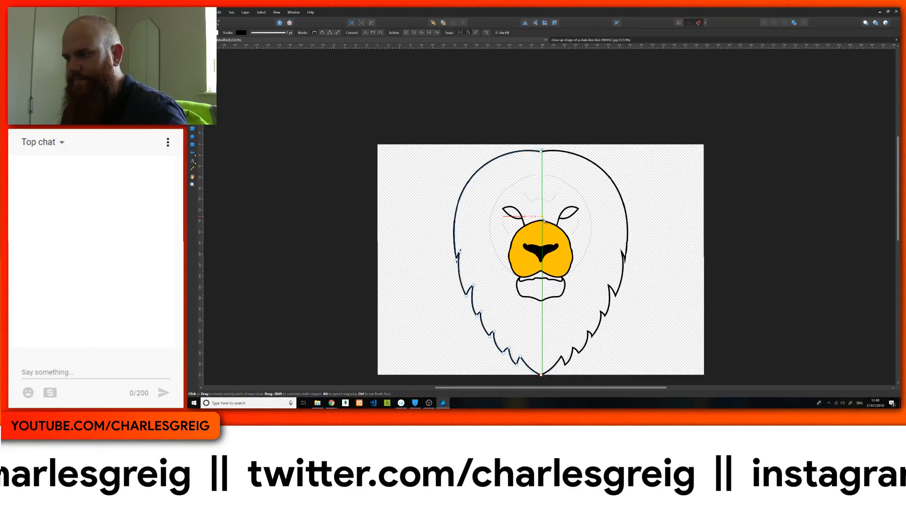
pyautogui.press('Escape')
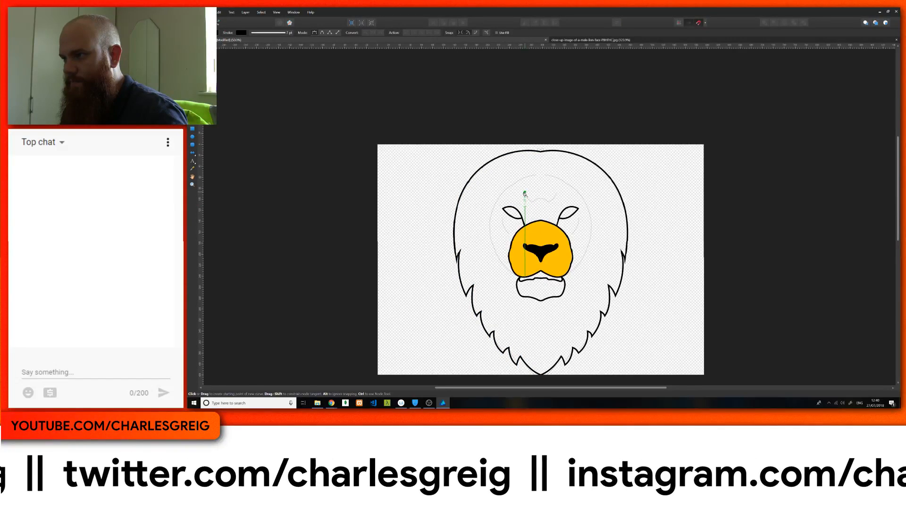
pyautogui.click(525, 192)
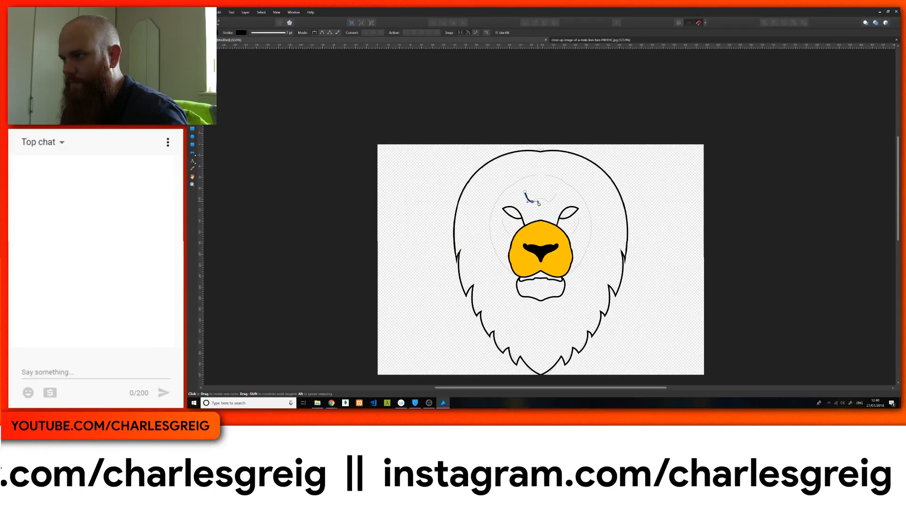
pyautogui.moveTo(532, 202); pyautogui.dragTo(538, 203)
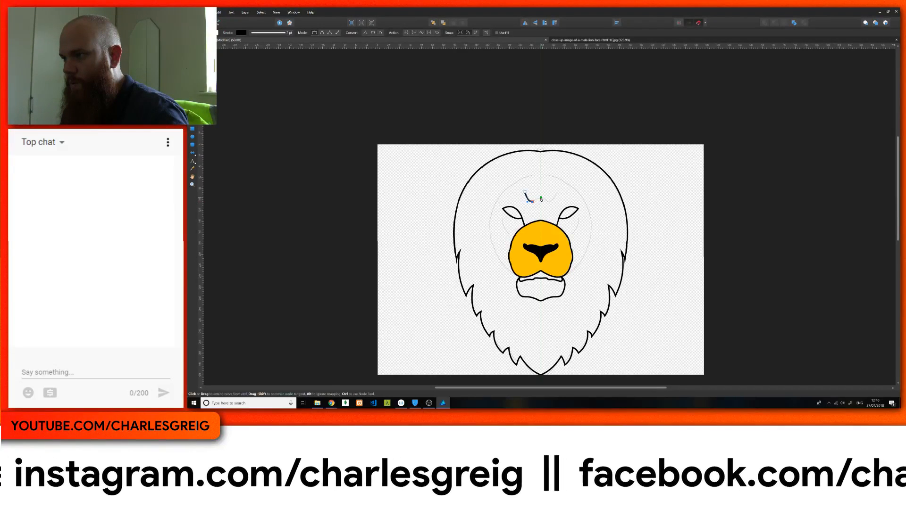
pyautogui.click(541, 199)
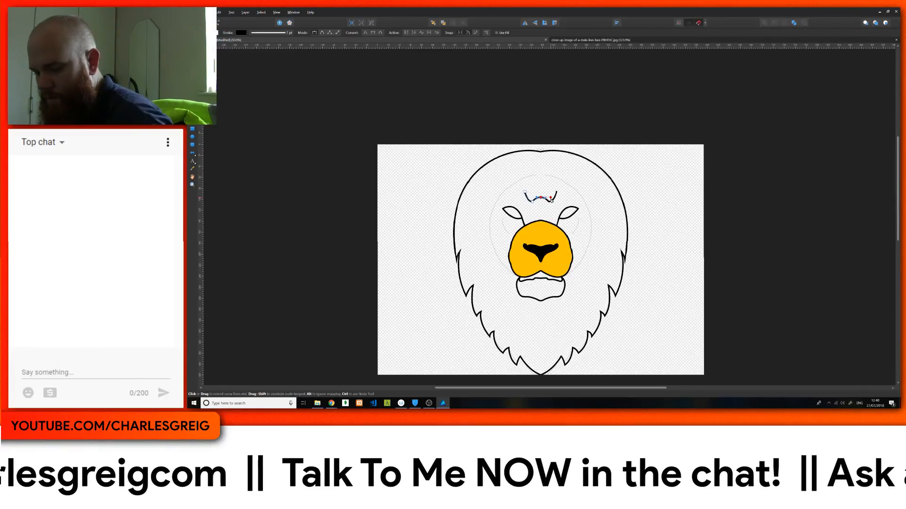
# Step: Reshape the half forehead crease with the Node tool into a smooth wave, moving its outer end outward and curving its low bend
pyautogui.hotkey('ctrl', '+')
pyautogui.hotkey('ctrl', '+')
pyautogui.scroll(2, 545, 196)
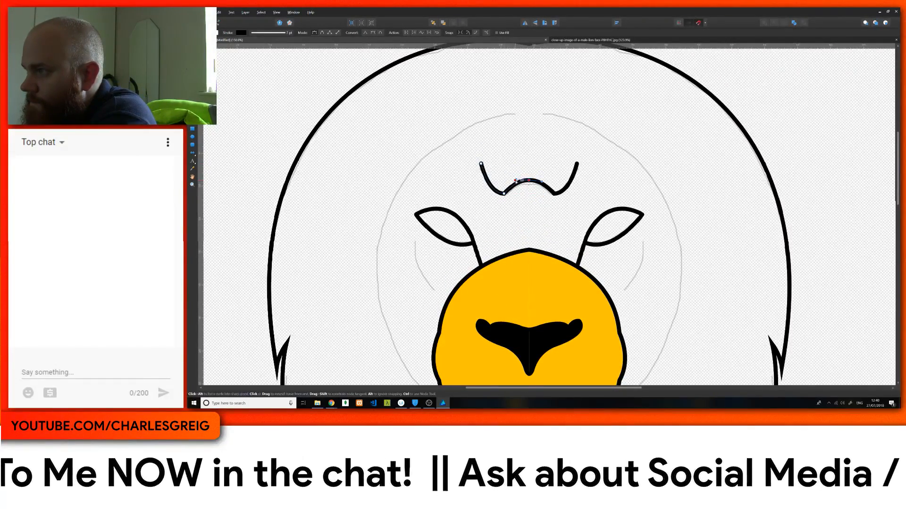
pyautogui.moveTo(529, 181); pyautogui.dragTo(550, 182)
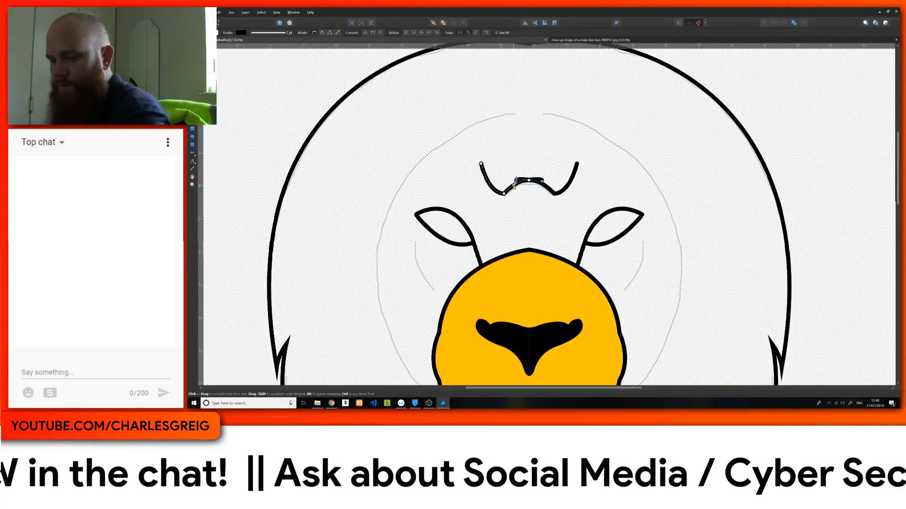
pyautogui.hotkey('ctrl', 'z')
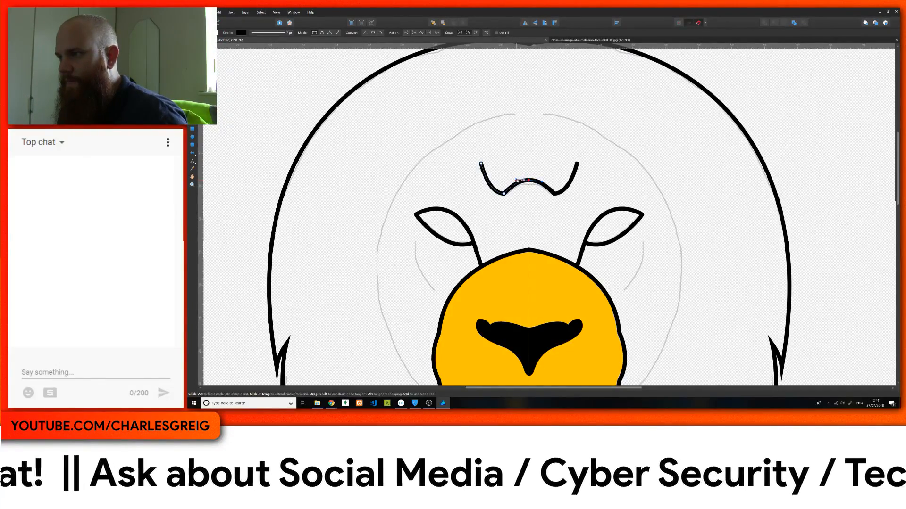
pyautogui.press('a')
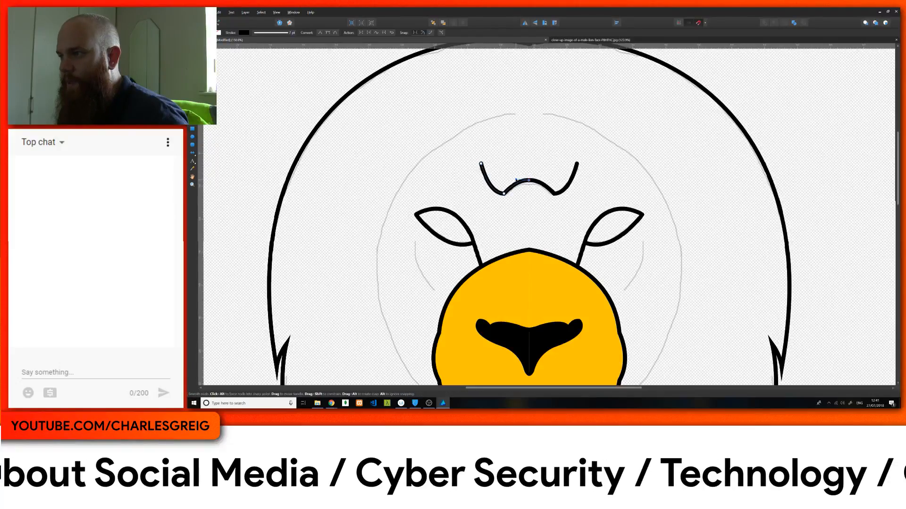
pyautogui.moveTo(516, 179)
pyautogui.mouseDown()
pyautogui.moveTo(499, 194)
pyautogui.moveTo(512, 192)
pyautogui.mouseUp()
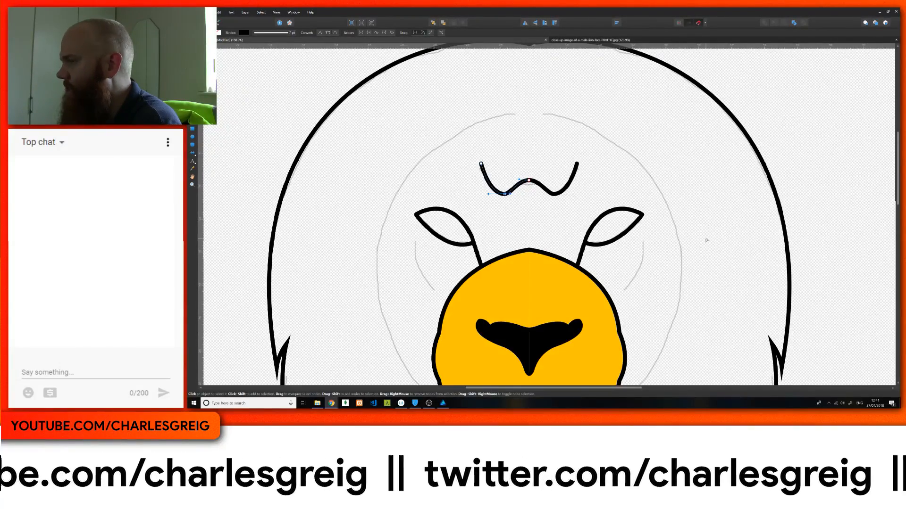
pyautogui.moveTo(481, 164); pyautogui.dragTo(487, 195)
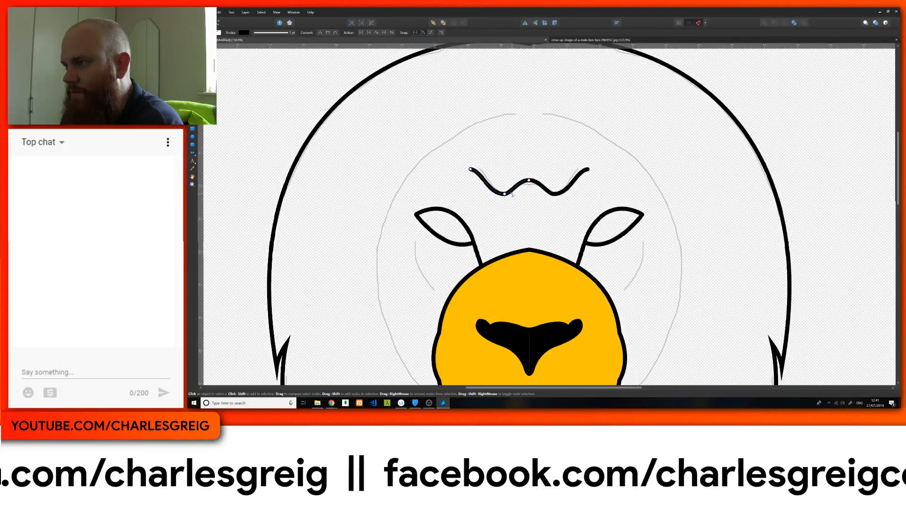
pyautogui.moveTo(512, 190); pyautogui.dragTo(512, 190)
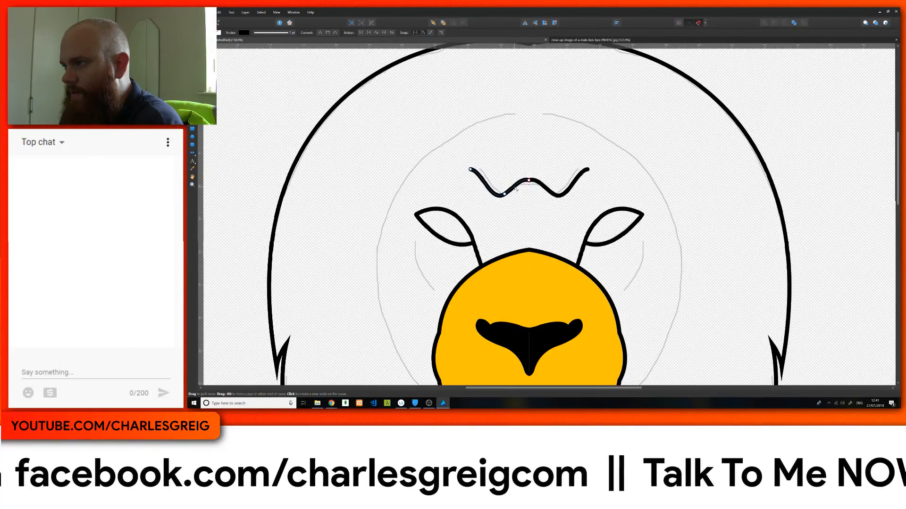
pyautogui.click(528, 181)
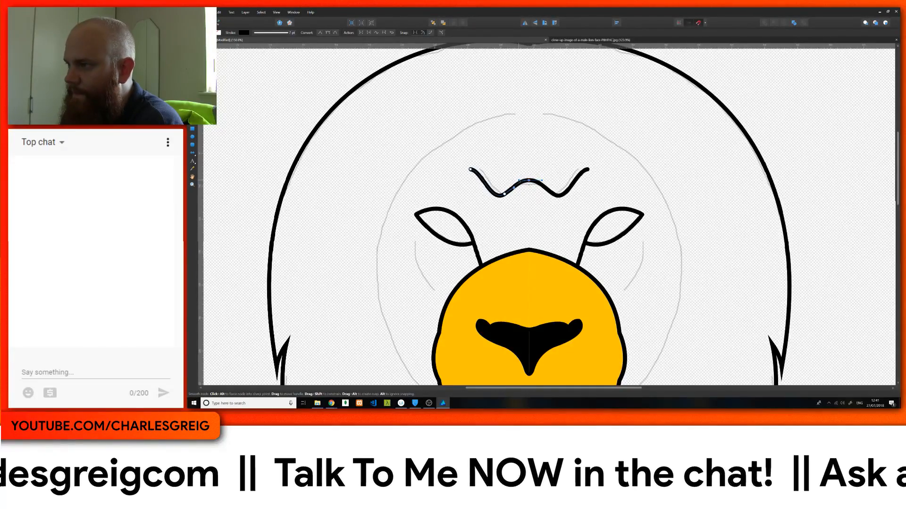
# Step: Paint jagged fur tufts on the symbol's Pixel layer with the brush, running from the cheek down the lower face edge to the jaw
pyautogui.scroll(-5, 446, 257)
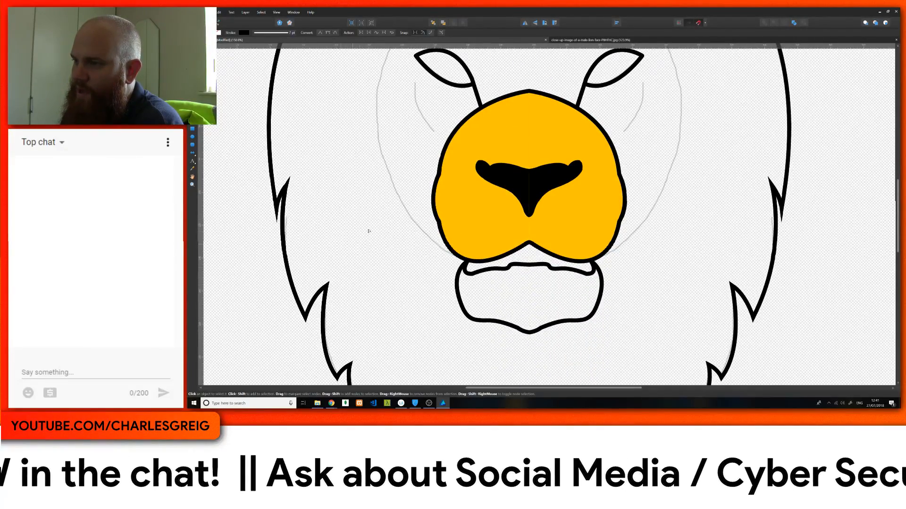
pyautogui.scroll(3, 439, 184)
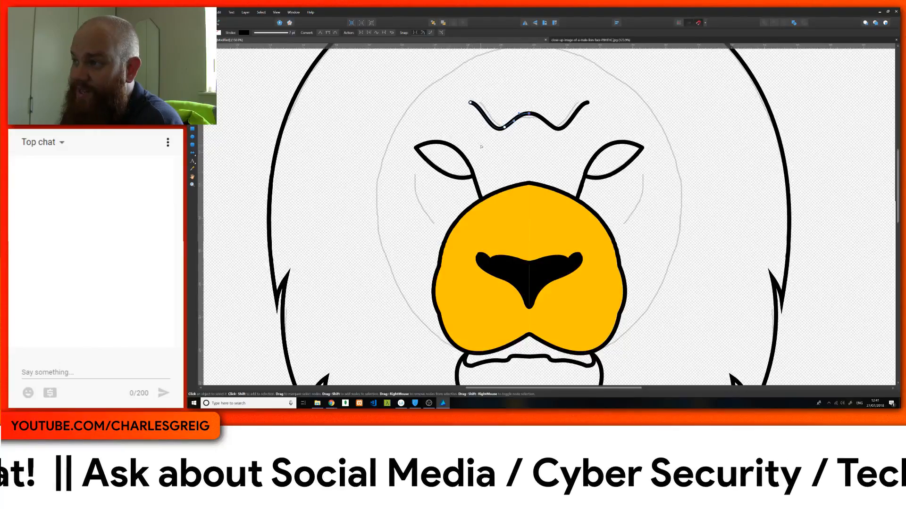
pyautogui.scroll(1, 481, 147)
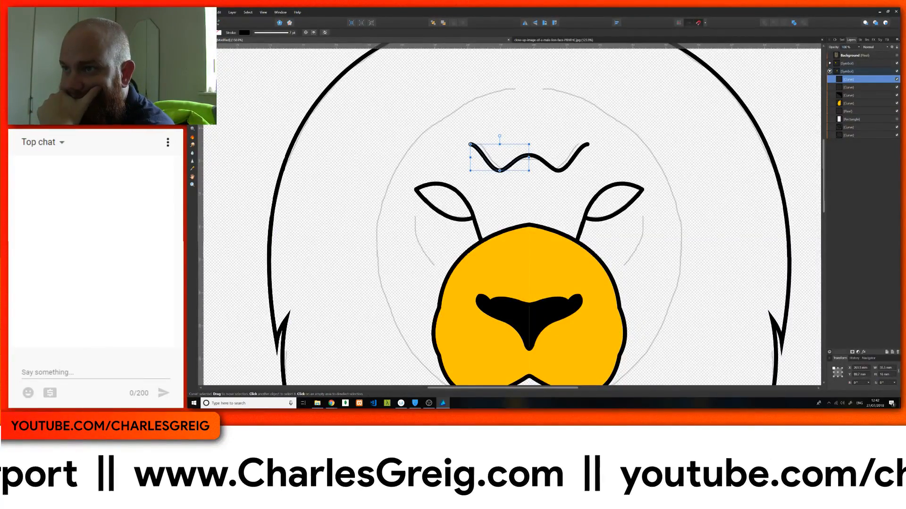
pyautogui.press('b')
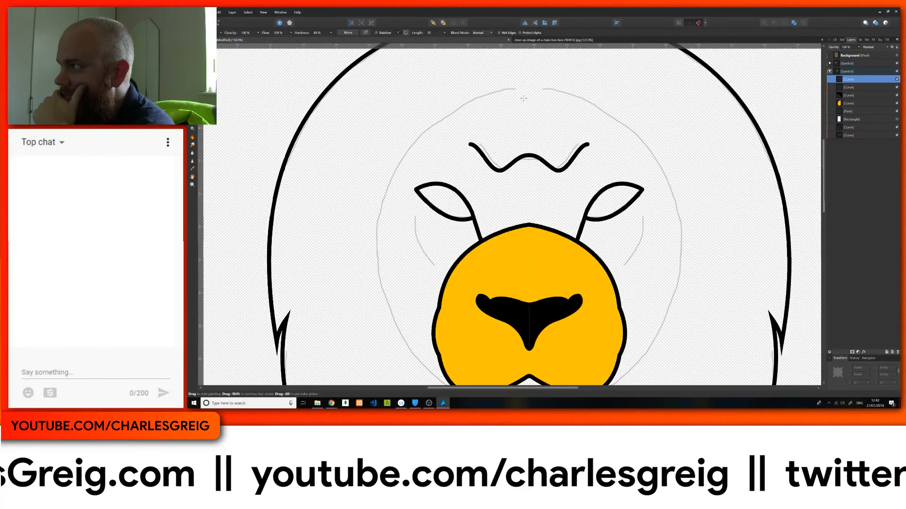
pyautogui.click(849, 111)
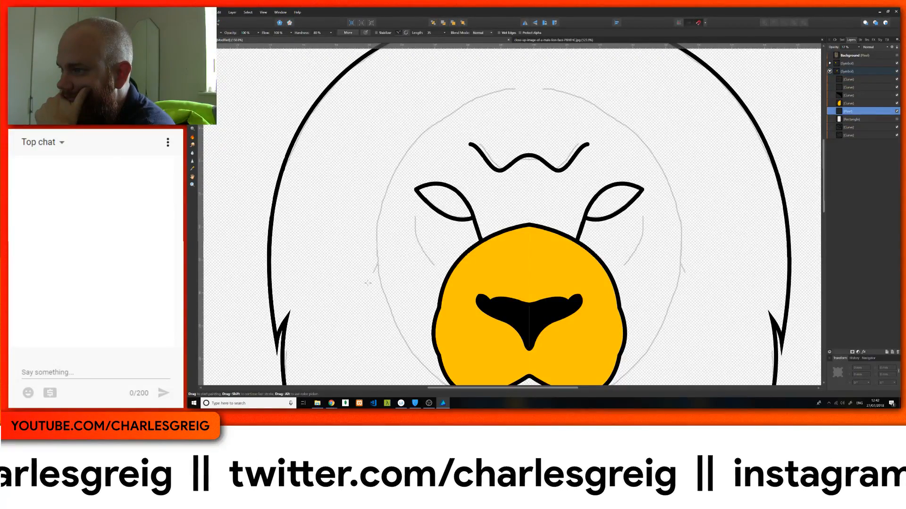
pyautogui.moveTo(368, 283); pyautogui.dragTo(384, 328)
pyautogui.scroll(-3, 391, 283)
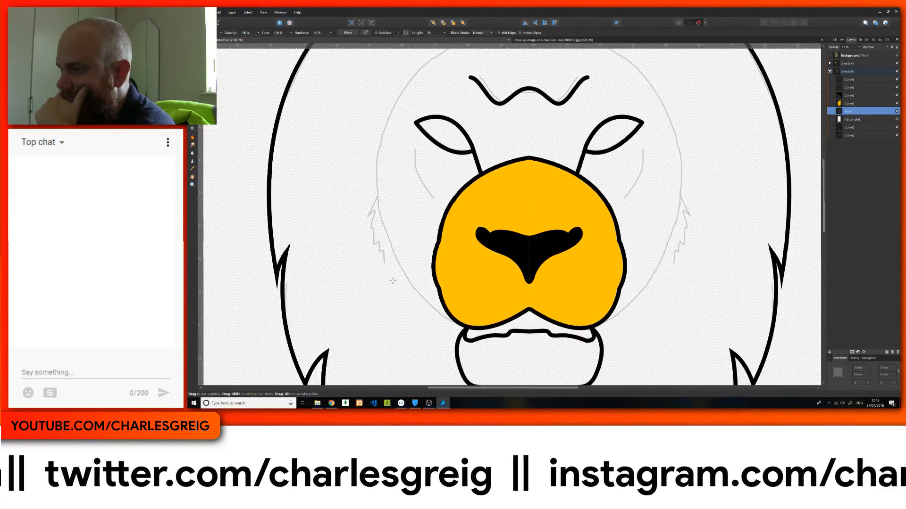
pyautogui.moveTo(396, 264)
pyautogui.mouseDown()
pyautogui.moveTo(433, 326)
pyautogui.moveTo(450, 338)
pyautogui.mouseUp()
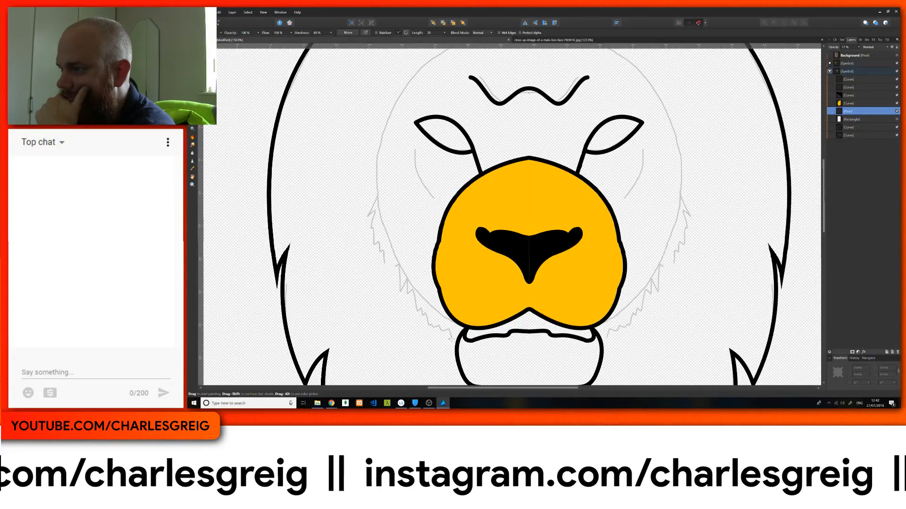
# Step: Continue the tufted fur edge from the cheek up over the forehead to the mirror axis, showing the Background photo as reference
pyautogui.moveTo(370, 197)
pyautogui.mouseDown()
pyautogui.moveTo(386, 111)
pyautogui.moveTo(414, 73)
pyautogui.mouseUp()
pyautogui.scroll(2, 443, 86)
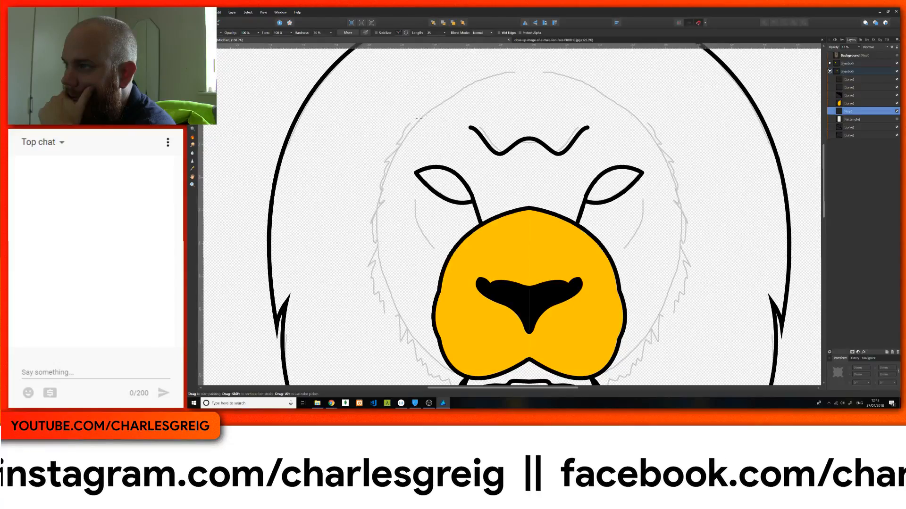
pyautogui.moveTo(419, 118); pyautogui.dragTo(438, 99)
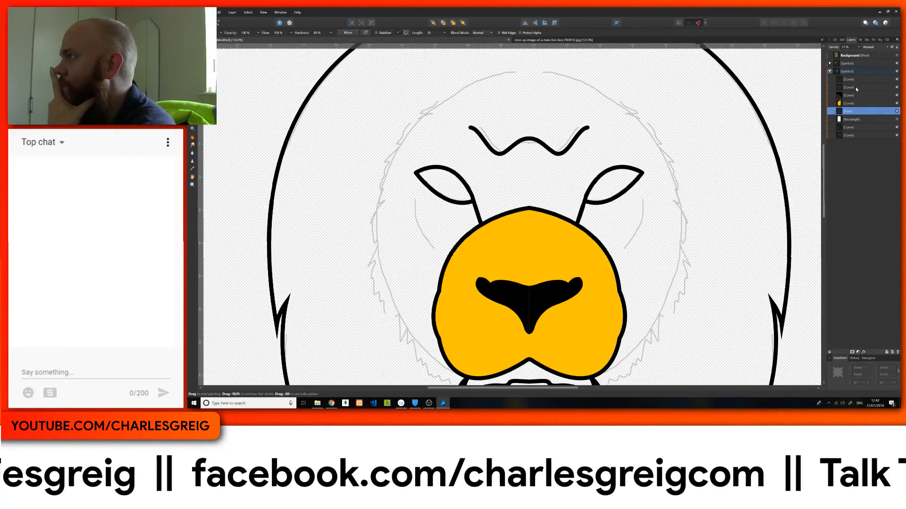
pyautogui.click(896, 55)
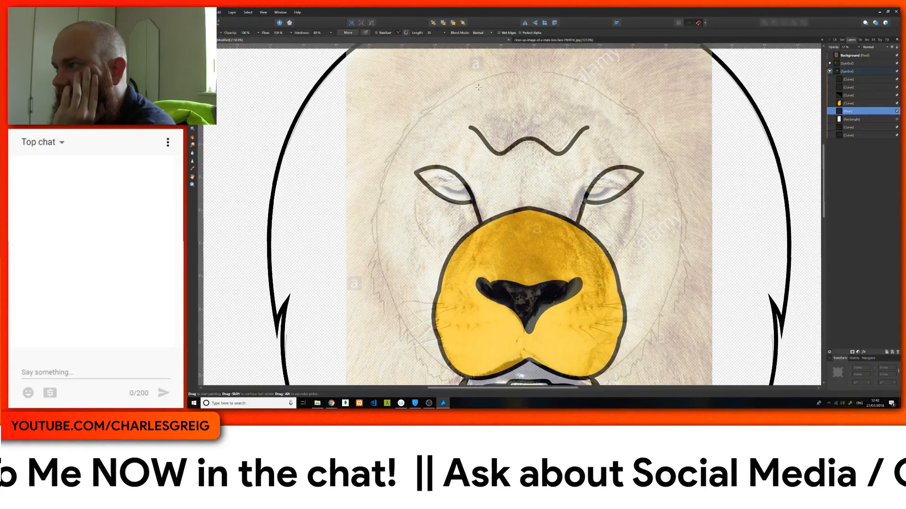
pyautogui.scroll(2, 506, 128)
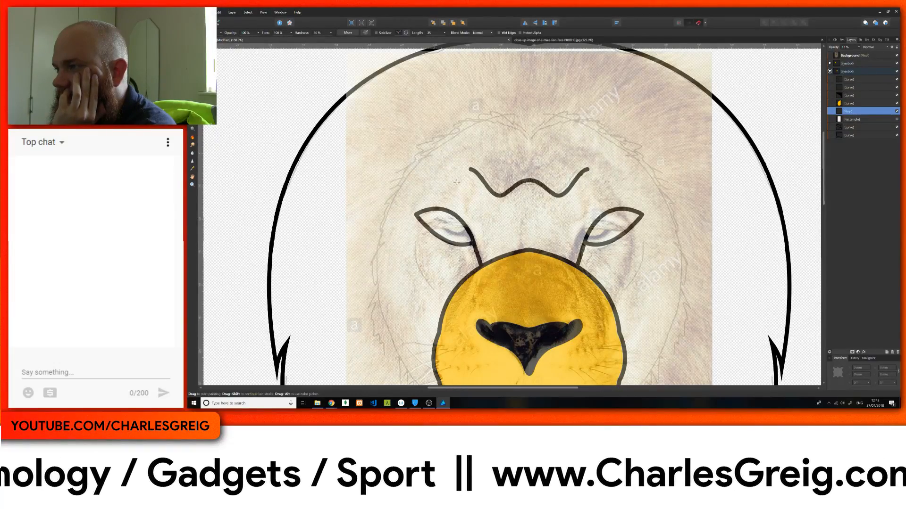
# Step: Sketch the inner eye details and the curved creases beneath the eye over the photo
pyautogui.scroll(-3, 401, 192)
pyautogui.scroll(-1, 527, 154)
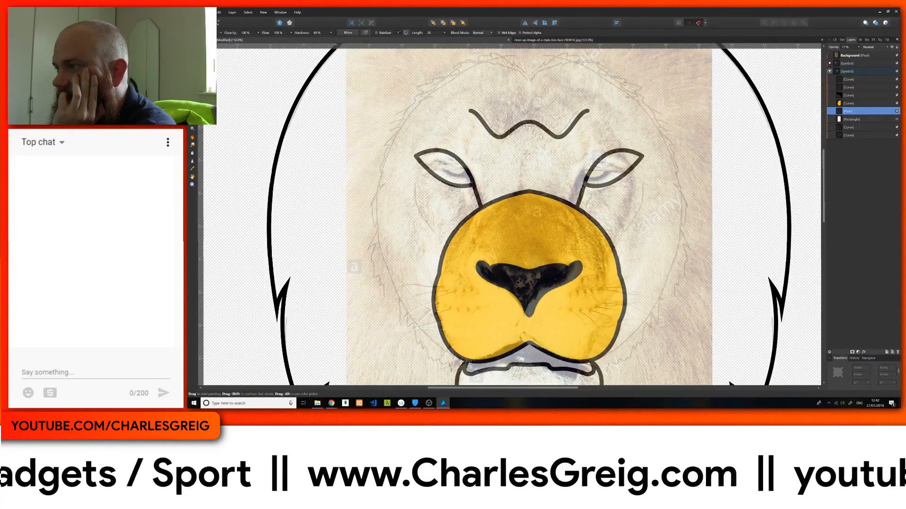
pyautogui.scroll(-4, 522, 160)
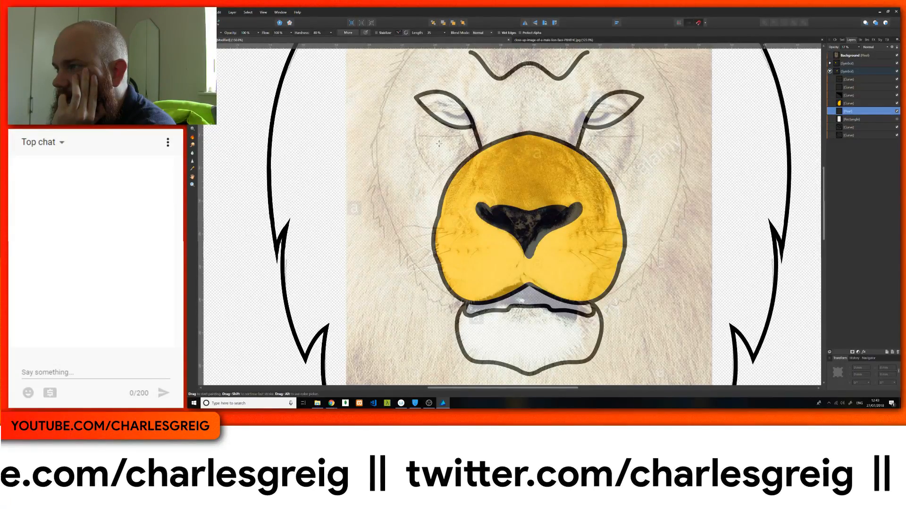
pyautogui.moveTo(438, 141)
pyautogui.mouseDown()
pyautogui.moveTo(442, 171)
pyautogui.moveTo(454, 160)
pyautogui.mouseUp()
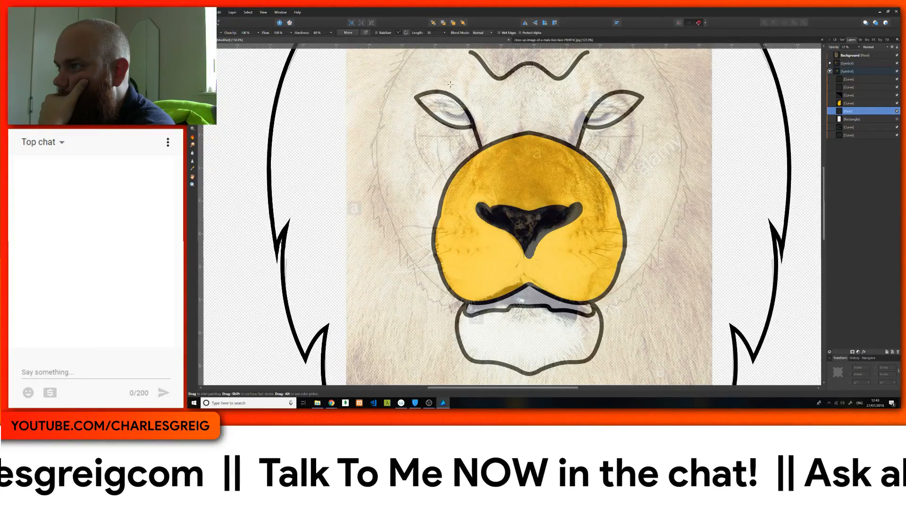
# Step: Sketch a jagged inner mane line below the cheek, curving down beneath the chin towards the mirror axis
pyautogui.scroll(-5, 422, 267)
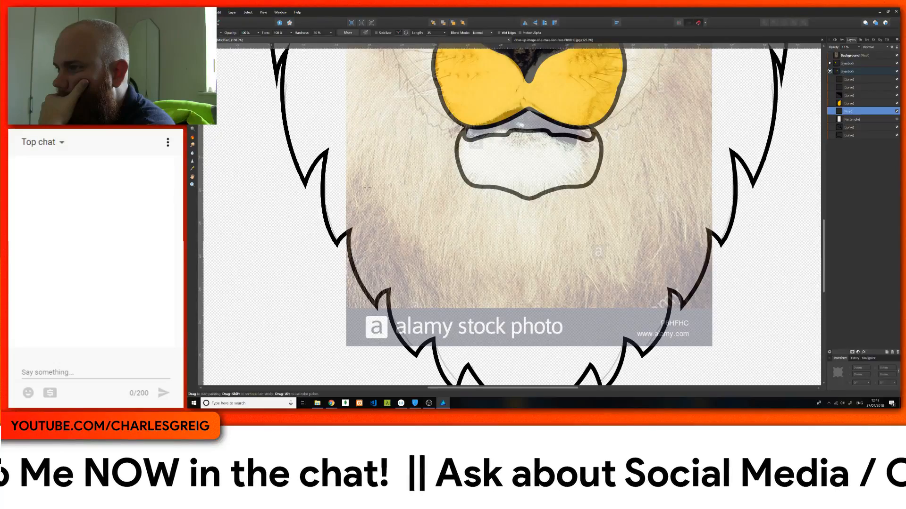
pyautogui.moveTo(351, 168)
pyautogui.mouseDown()
pyautogui.moveTo(355, 194)
pyautogui.moveTo(401, 247)
pyautogui.moveTo(483, 299)
pyautogui.mouseUp()
pyautogui.scroll(5, 357, 215)
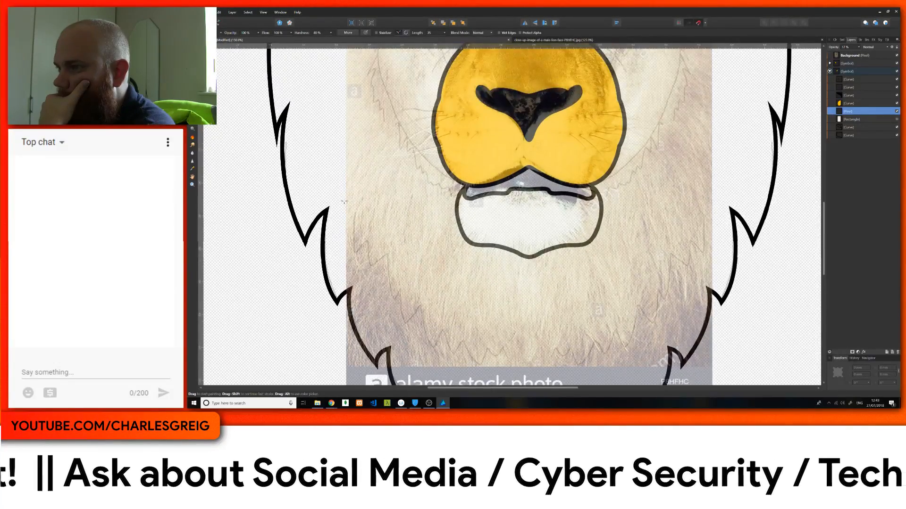
pyautogui.scroll(5, 357, 216)
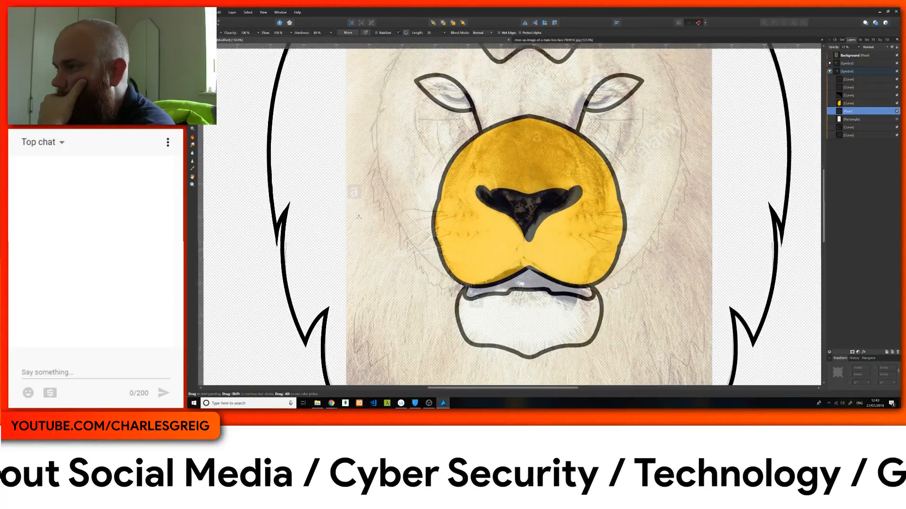
pyautogui.scroll(1, 358, 218)
pyautogui.scroll(2, 598, 152)
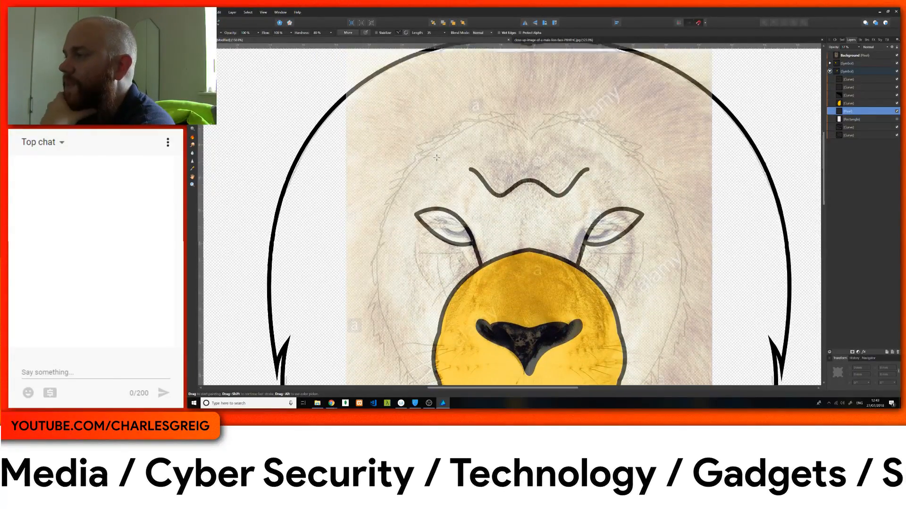
# Step: Hide the Background photo and check the new fur, eye and inner mane sketch lines against the vector outlines
pyautogui.click(897, 56)
pyautogui.scroll(-3, 544, 183)
pyautogui.scroll(-5, 545, 183)
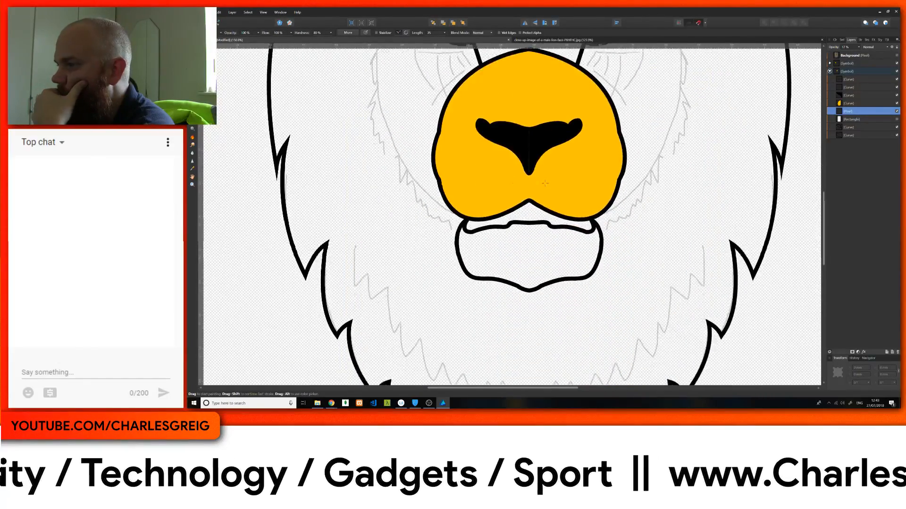
pyautogui.scroll(3, 545, 183)
pyautogui.scroll(3, 544, 183)
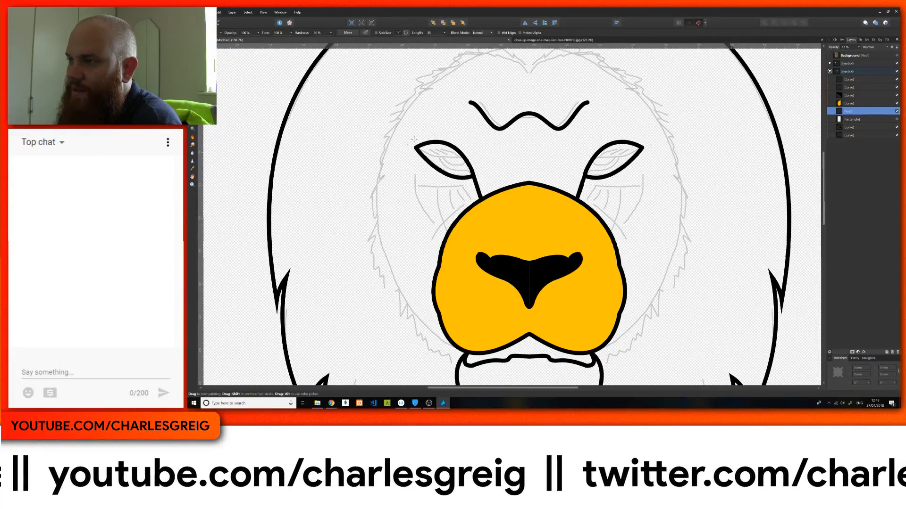
pyautogui.scroll(5, 247, 73)
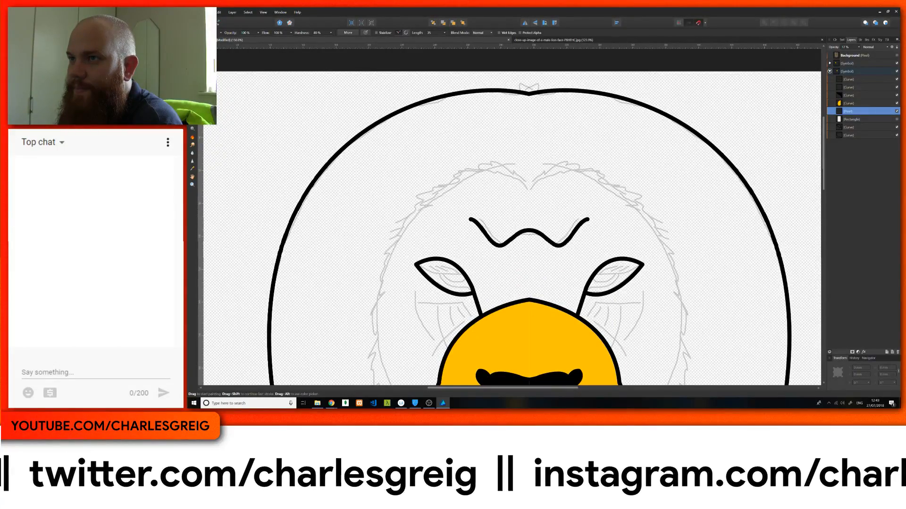
# Step: Switch to vector drawing with the Pen tool and examine the sketched fur and inner mane lines from forehead to chin
pyautogui.click(196, 23)
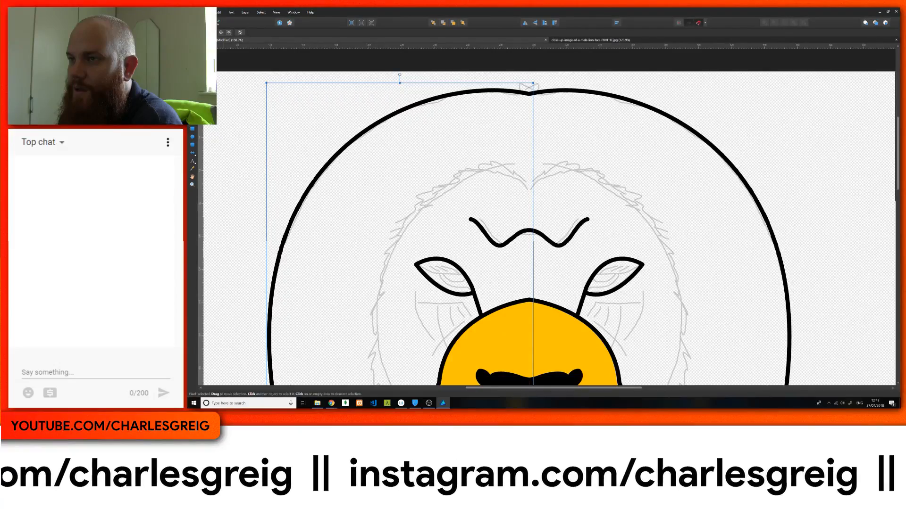
pyautogui.press('p')
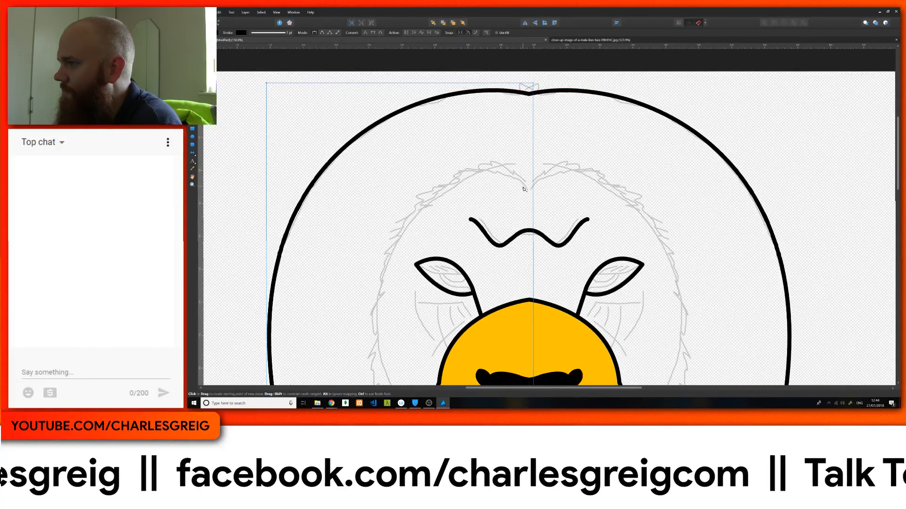
pyautogui.scroll(-2, 518, 183)
pyautogui.scroll(-15, 518, 183)
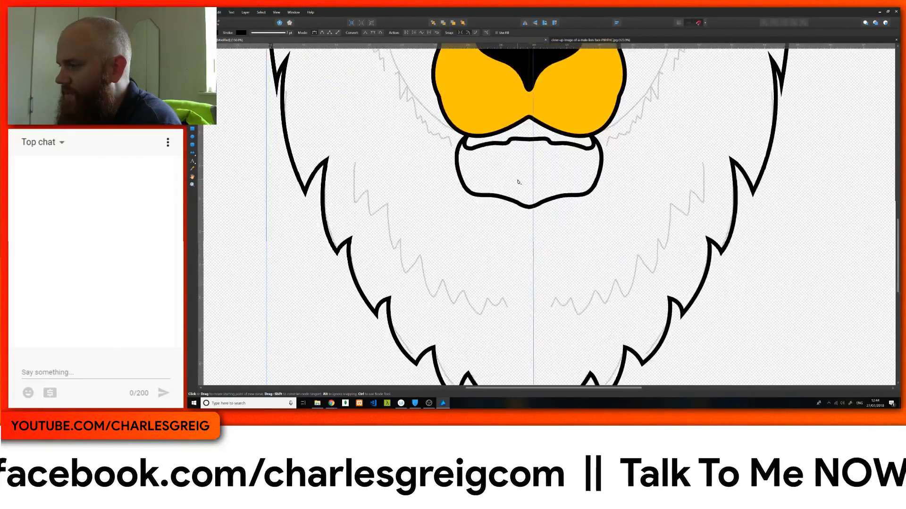
pyautogui.scroll(7, 518, 183)
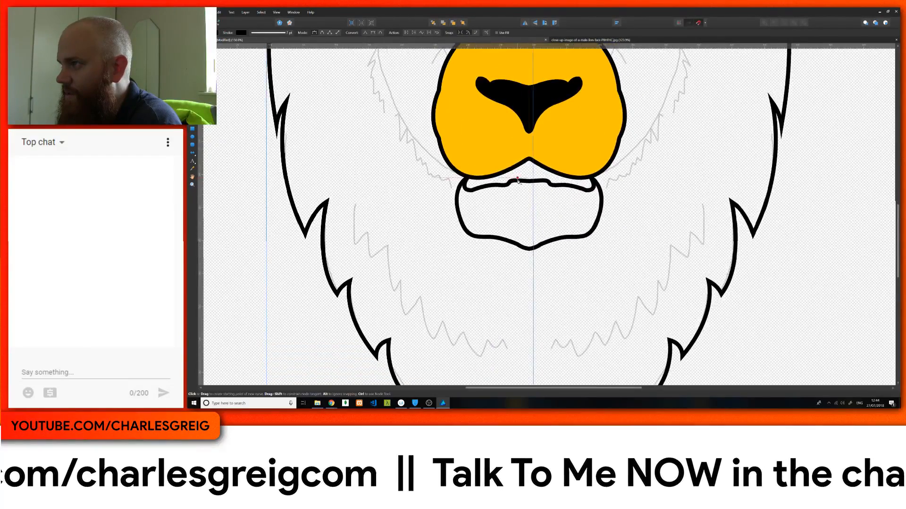
pyautogui.scroll(7, 518, 182)
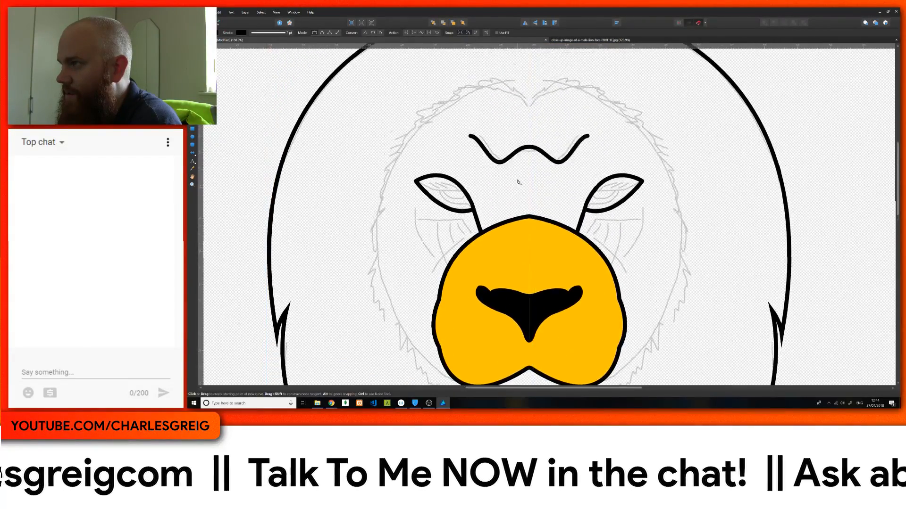
pyautogui.scroll(3, 518, 182)
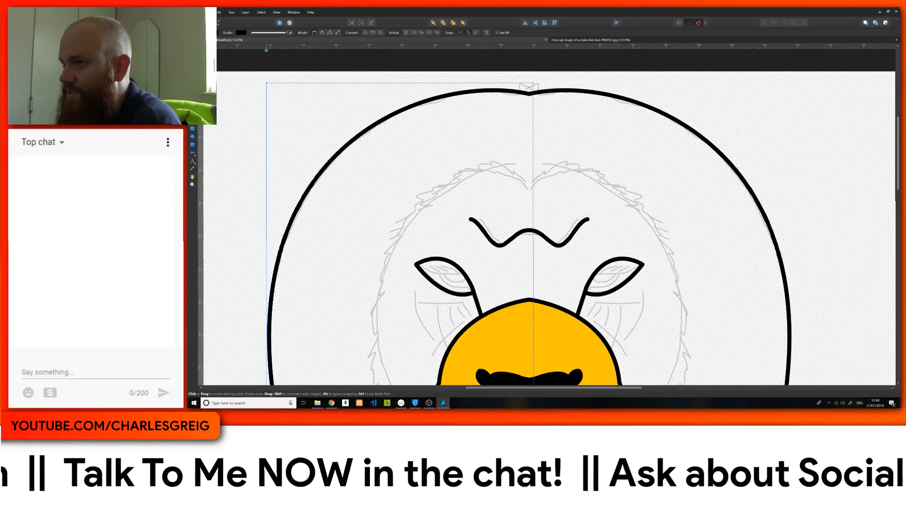
pyautogui.scroll(-9, 448, 189)
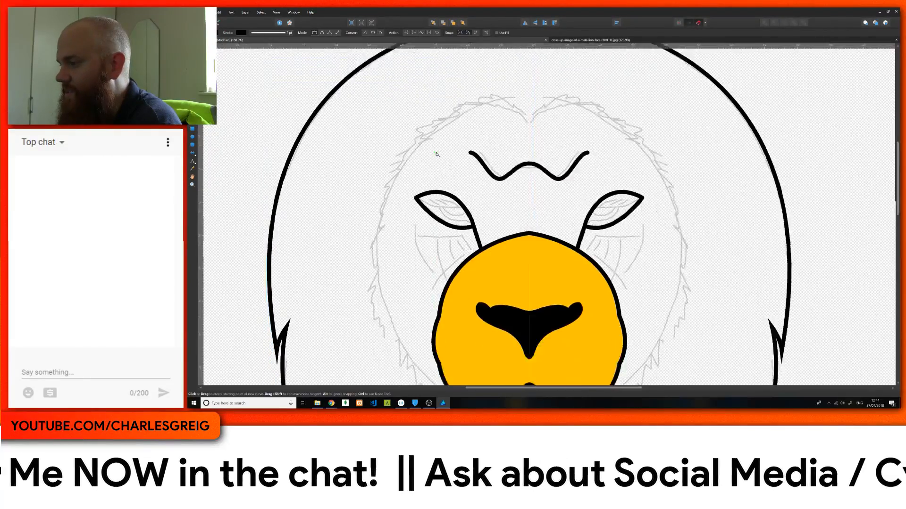
pyautogui.scroll(-9, 436, 153)
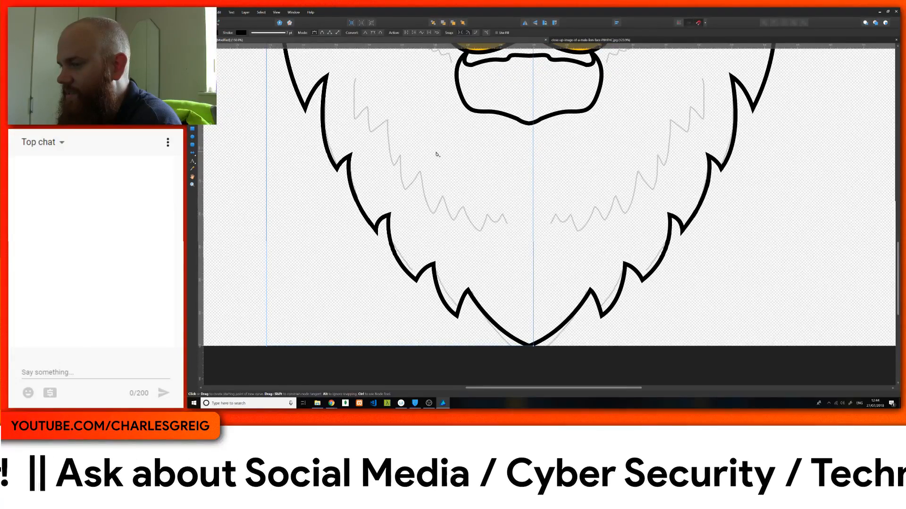
pyautogui.scroll(10, 437, 154)
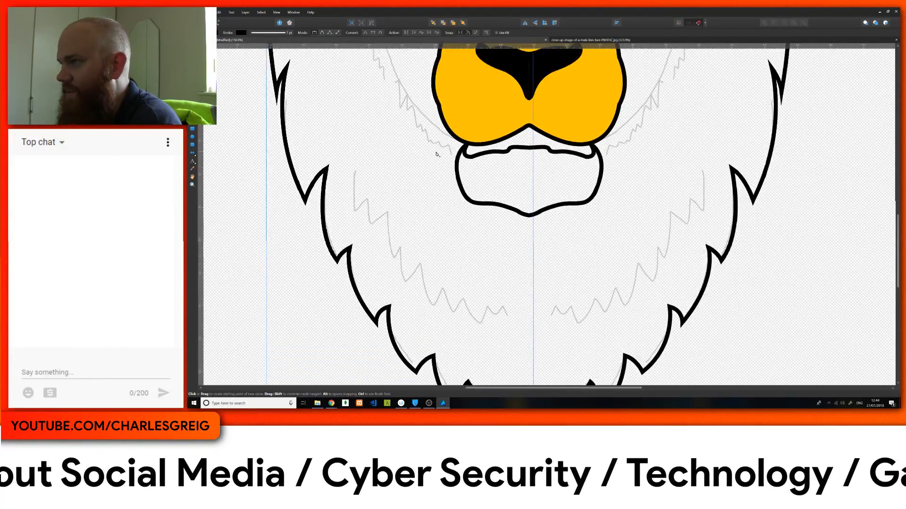
pyautogui.scroll(5, 436, 154)
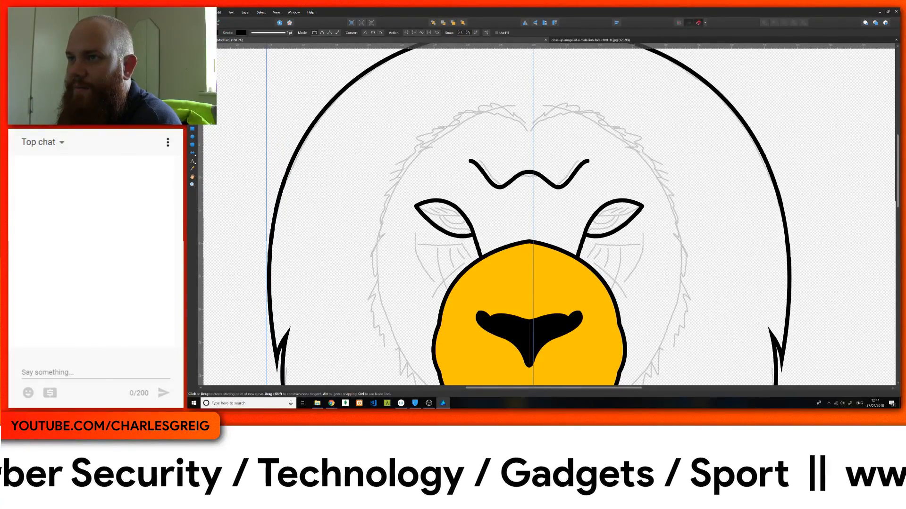
# Step: Deselect the sketch layer and start a curve at the forehead's mirror axis, tracing the first two fur tufts outward along the sketch
pyautogui.press('Escape')
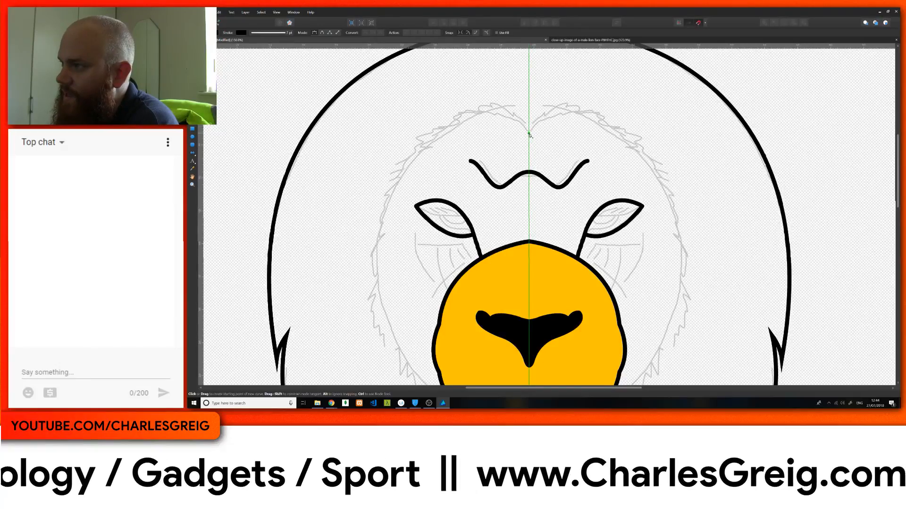
pyautogui.click(529, 133)
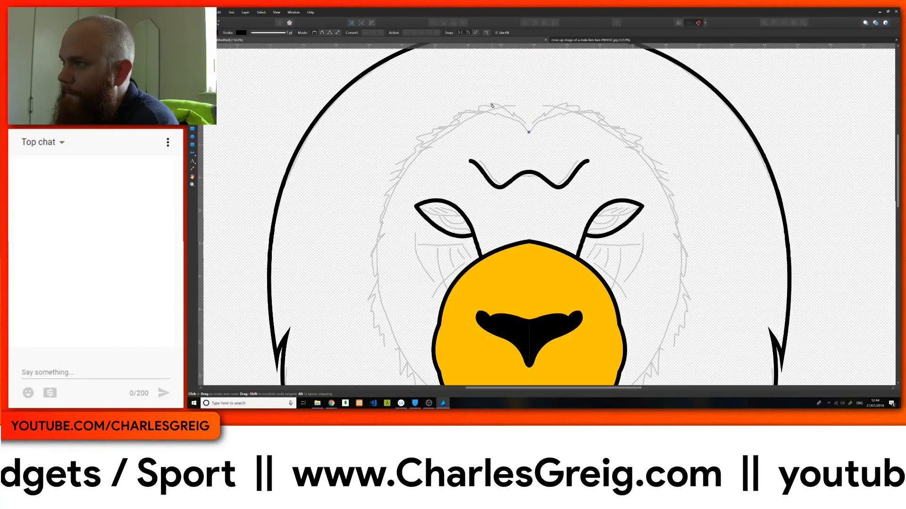
pyautogui.moveTo(492, 104); pyautogui.dragTo(464, 97)
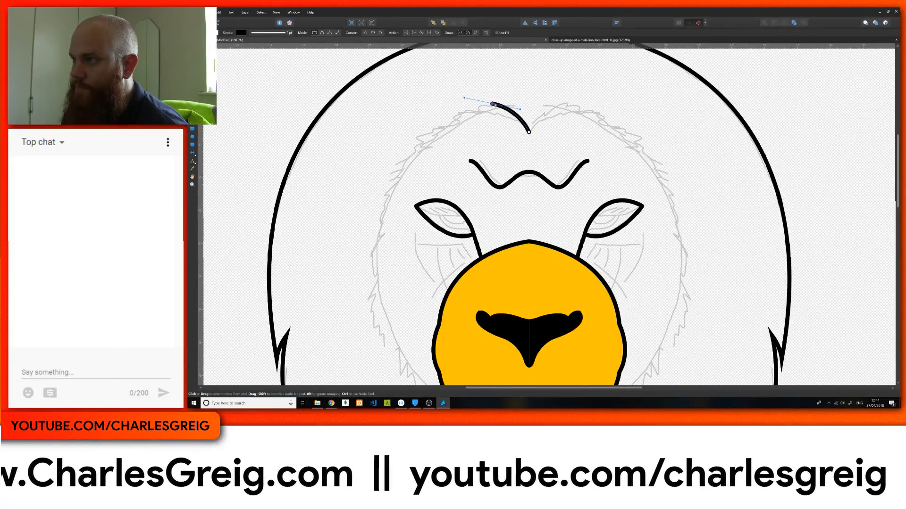
pyautogui.click(492, 105)
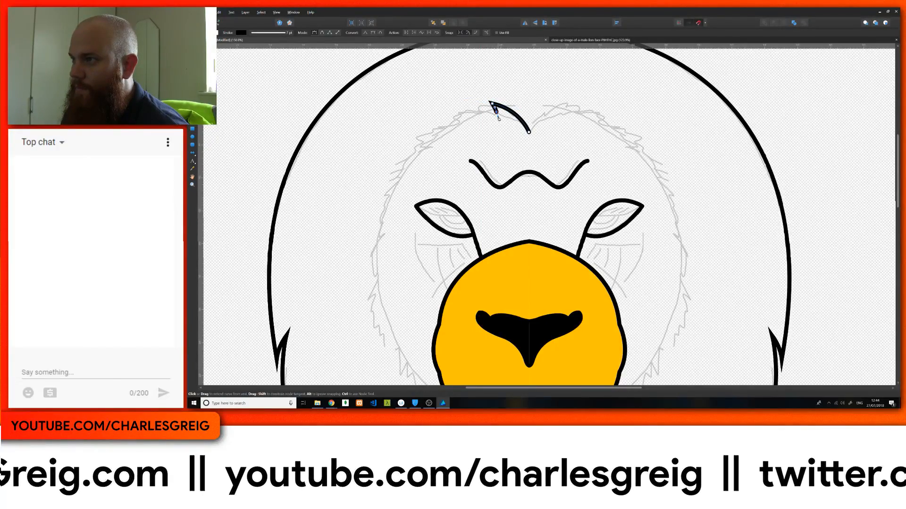
pyautogui.moveTo(470, 106)
pyautogui.mouseDown()
pyautogui.moveTo(475, 110)
pyautogui.moveTo(458, 108)
pyautogui.mouseUp()
pyautogui.click(469, 107)
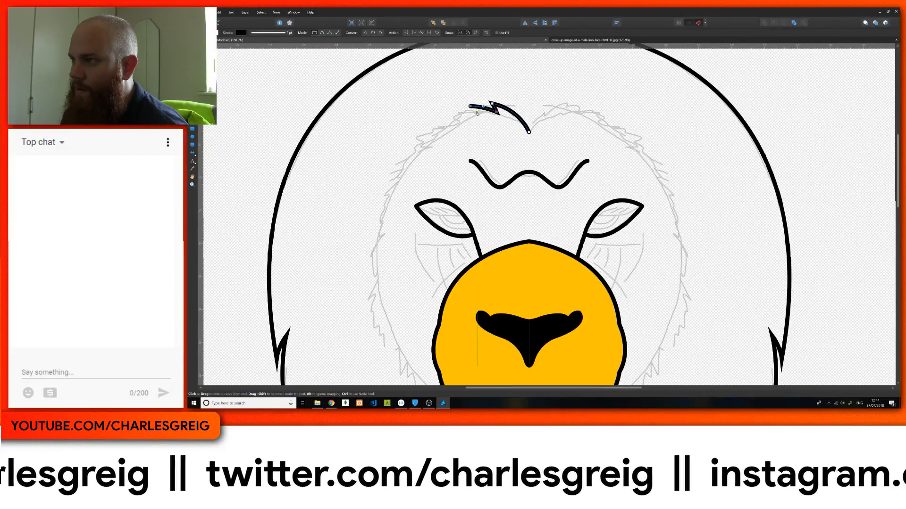
pyautogui.click(478, 113)
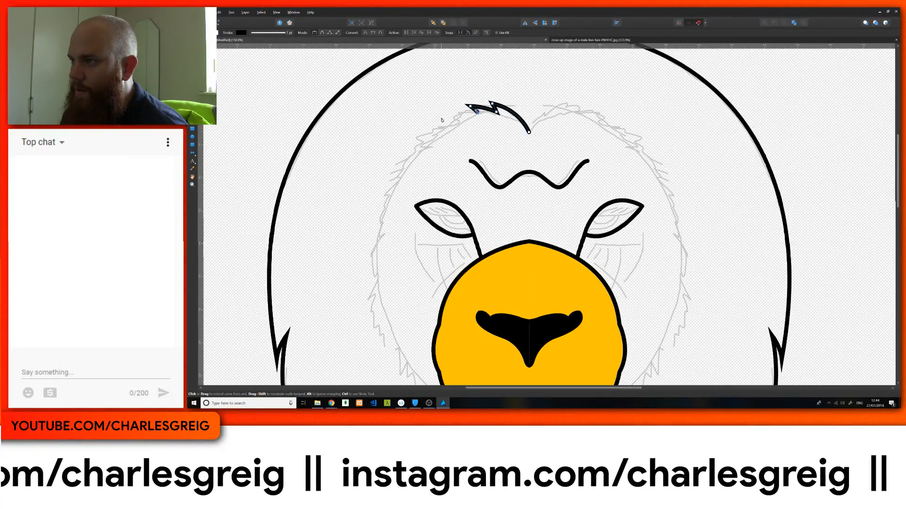
# Step: Extend the fur curve with a third, longer pointed tuft along the upper forehead, redoing its first segment
pyautogui.moveTo(441, 118); pyautogui.dragTo(434, 125)
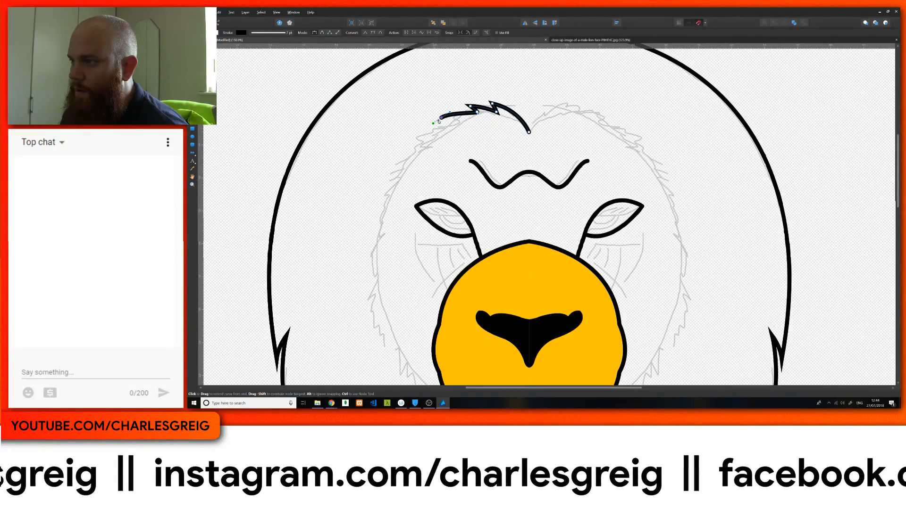
pyautogui.hotkey('ctrl', 'z')
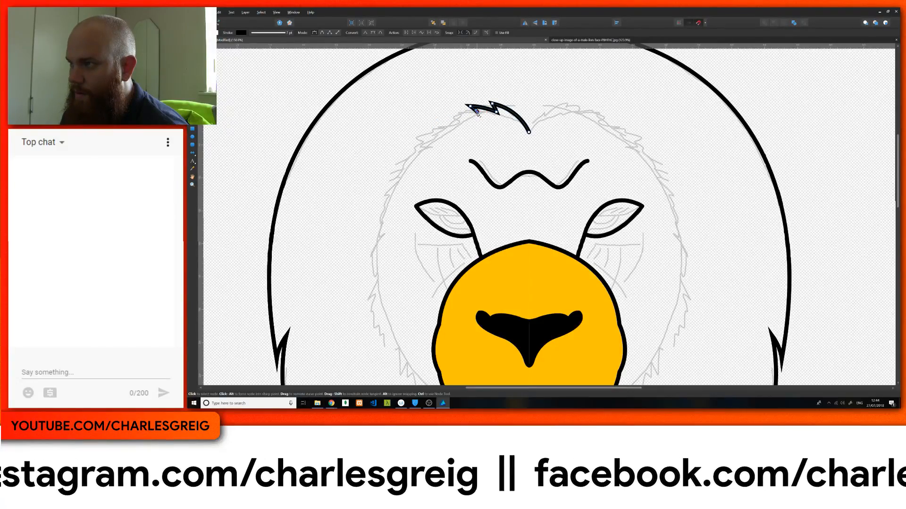
pyautogui.click(477, 111)
pyautogui.moveTo(433, 119); pyautogui.dragTo(402, 133)
pyautogui.click(433, 120)
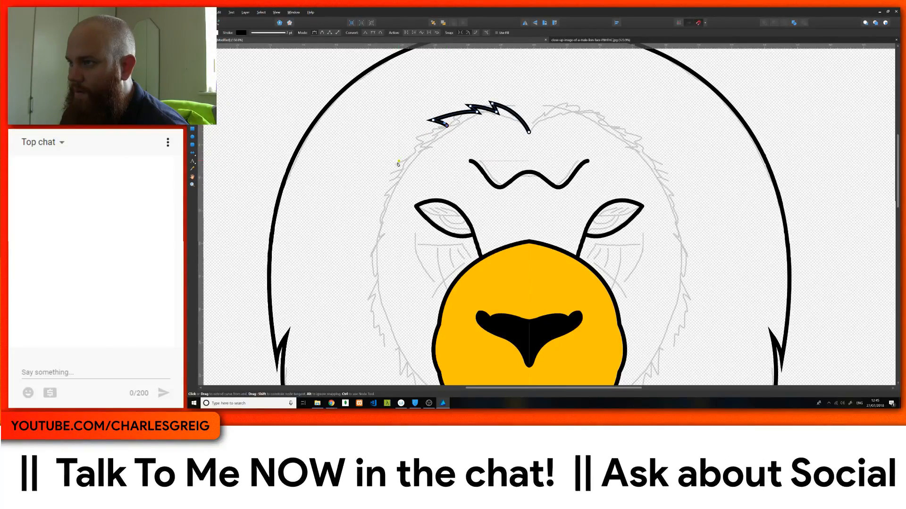
# Step: Continue the fur curve around the side of the forehead with two long tufts, ending level with the eye
pyautogui.moveTo(395, 164); pyautogui.dragTo(376, 196)
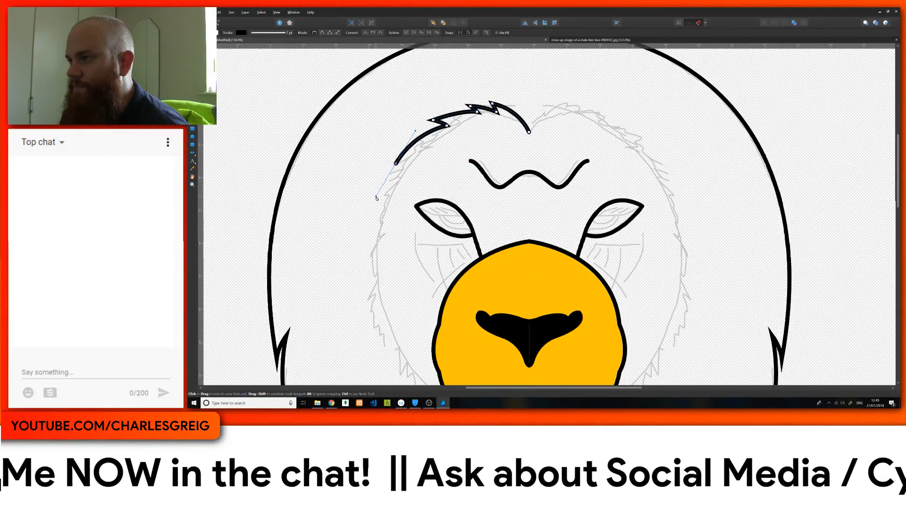
pyautogui.click(395, 164)
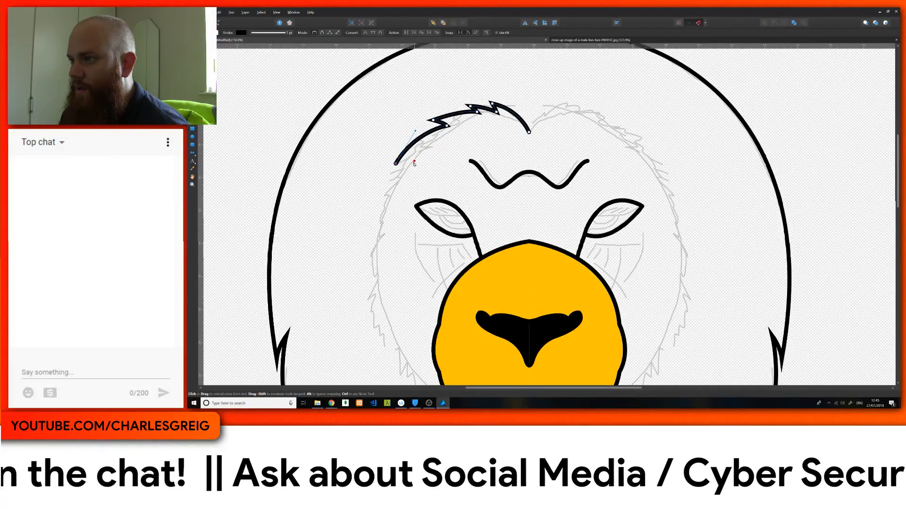
pyautogui.moveTo(408, 165); pyautogui.dragTo(413, 166)
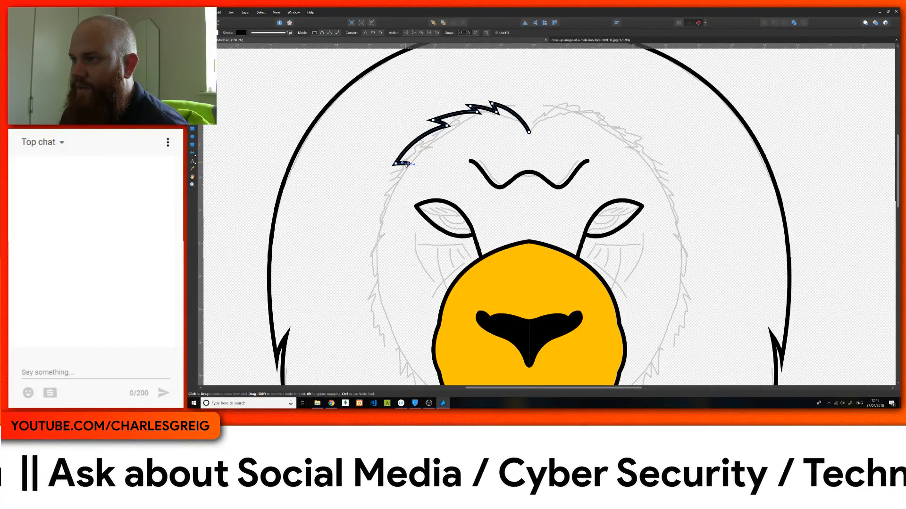
pyautogui.moveTo(377, 215); pyautogui.dragTo(367, 250)
pyautogui.keyDown('alt'); pyautogui.click(376, 215); pyautogui.keyUp('alt')
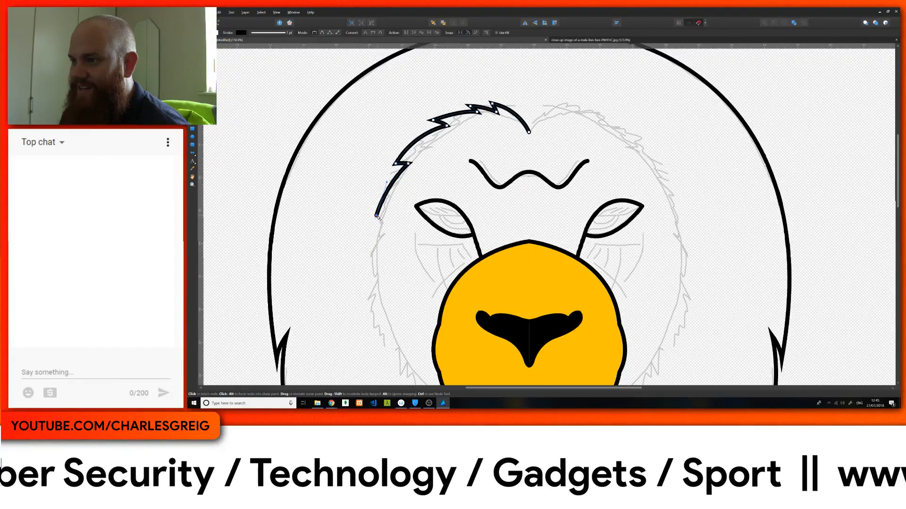
pyautogui.click(386, 216)
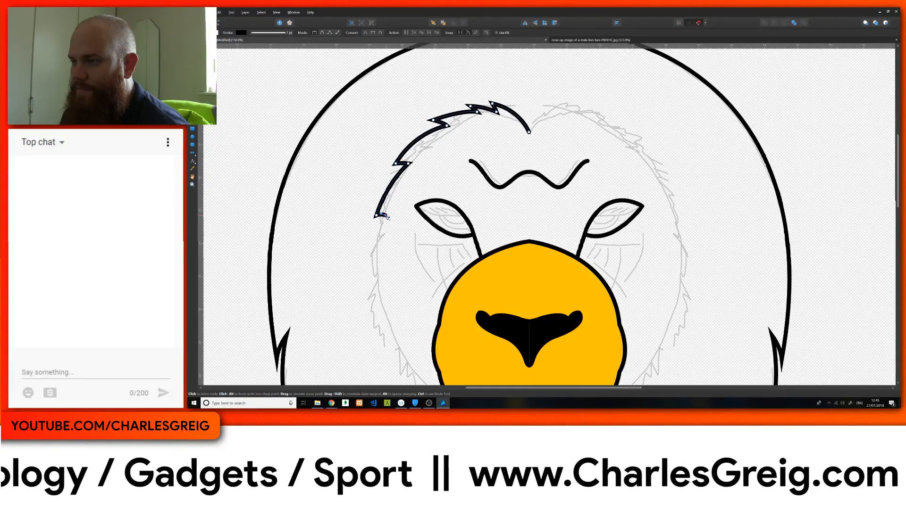
# Step: Trace two more pointed tufts down the outer cheek, from below eye level to beside the upper muzzle
pyautogui.moveTo(371, 257); pyautogui.dragTo(369, 283)
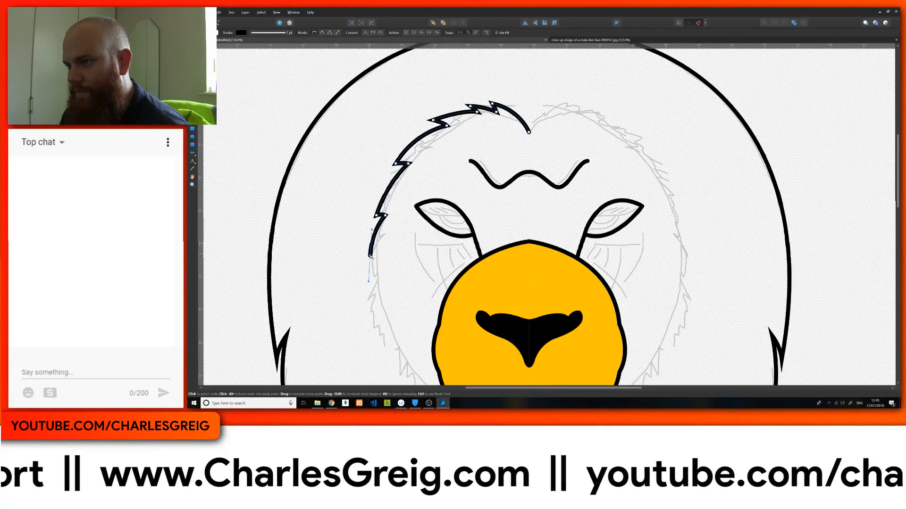
pyautogui.click(371, 256)
pyautogui.click(377, 253)
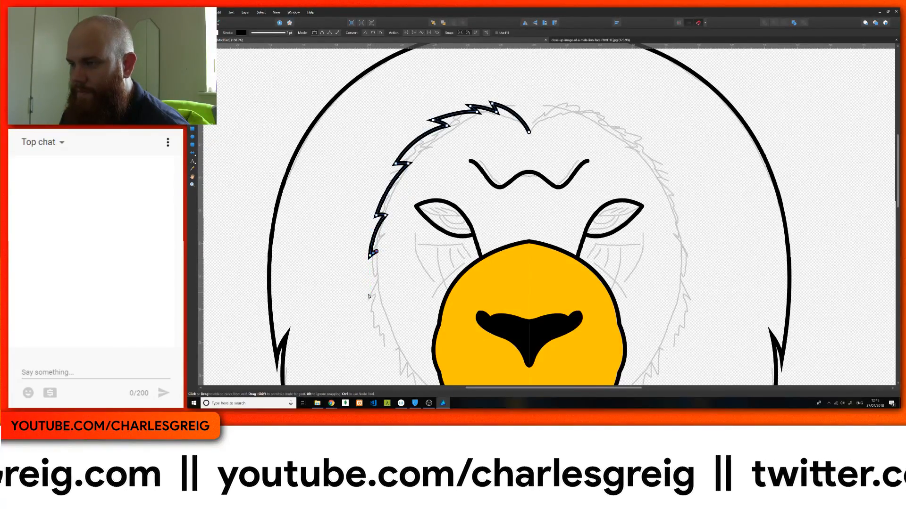
pyautogui.moveTo(367, 300); pyautogui.dragTo(369, 324)
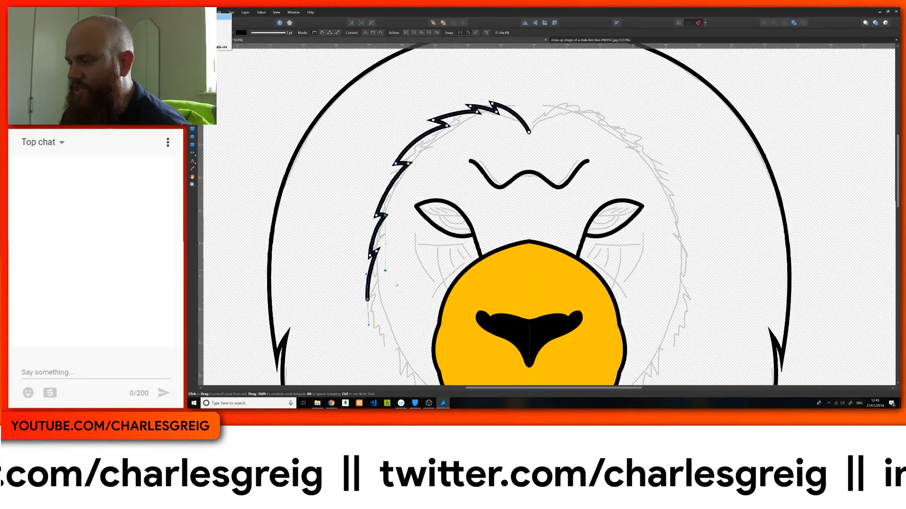
pyautogui.moveTo(399, 276)
pyautogui.mouseDown()
pyautogui.moveTo(405, 232)
pyautogui.moveTo(399, 274)
pyautogui.mouseUp()
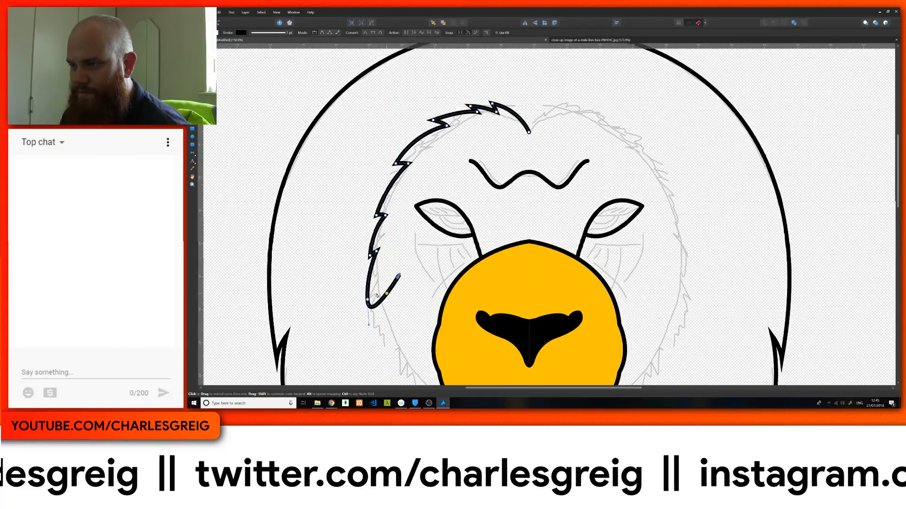
pyautogui.moveTo(402, 305); pyautogui.dragTo(386, 148)
pyautogui.click(351, 144)
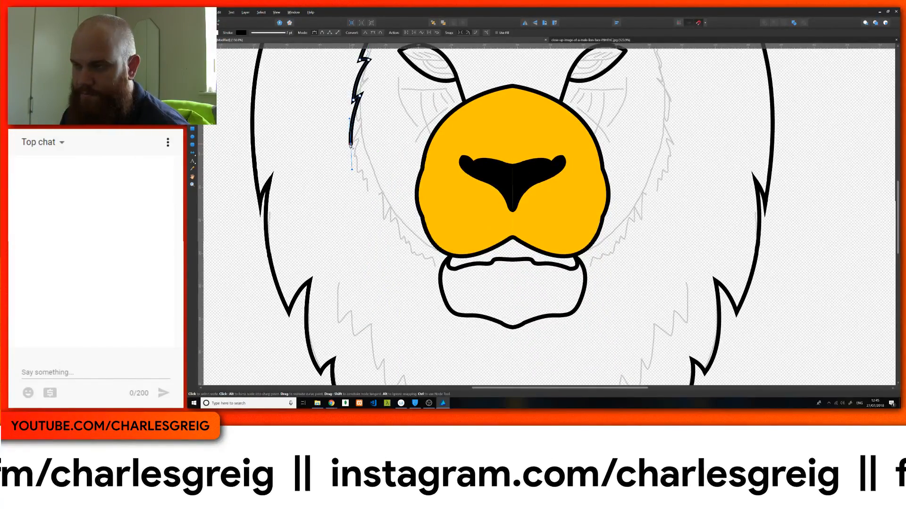
pyautogui.keyDown('alt'); pyautogui.click(350, 145); pyautogui.keyUp('alt')
pyautogui.moveTo(362, 137); pyautogui.dragTo(368, 137)
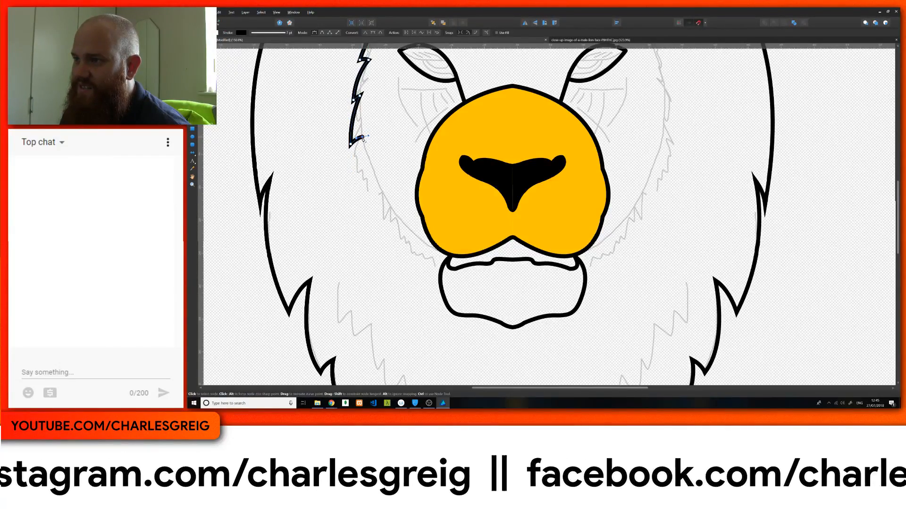
# Step: Add two tufts to the fur curve along the lower cheek, following the sketch inward beside the muzzle
pyautogui.moveTo(363, 184)
pyautogui.mouseDown()
pyautogui.moveTo(373, 208)
pyautogui.moveTo(371, 174)
pyautogui.mouseUp()
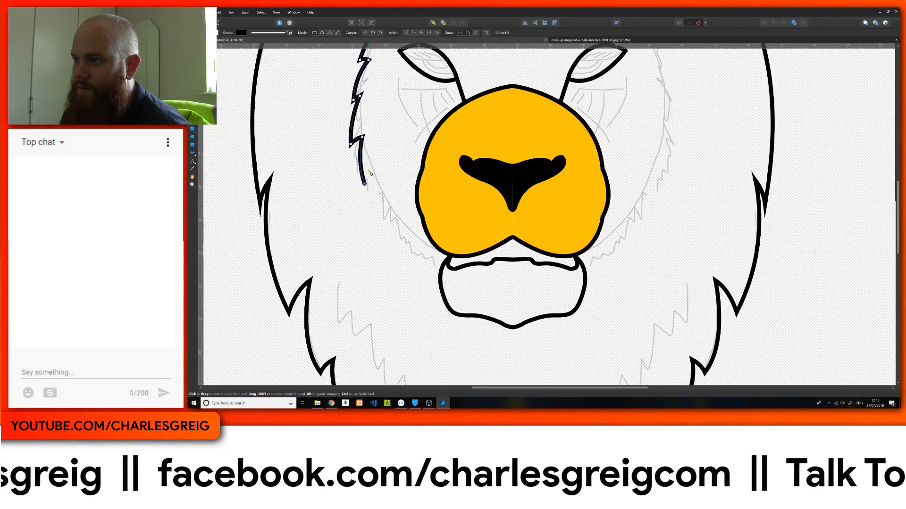
pyautogui.click(373, 176)
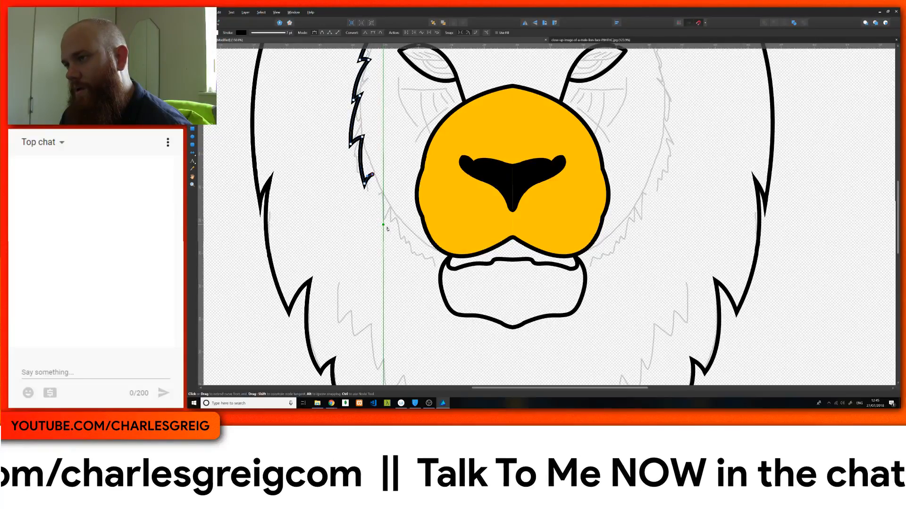
pyautogui.moveTo(385, 226); pyautogui.dragTo(397, 248)
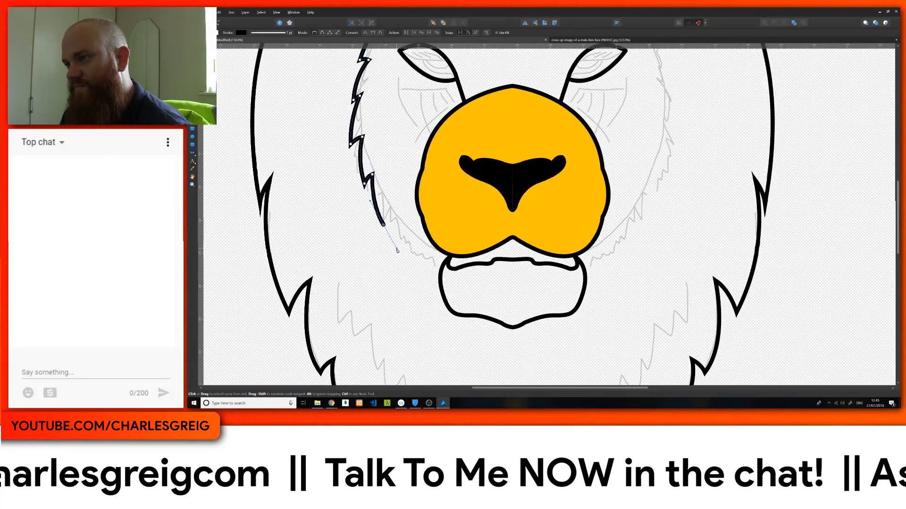
pyautogui.click(384, 226)
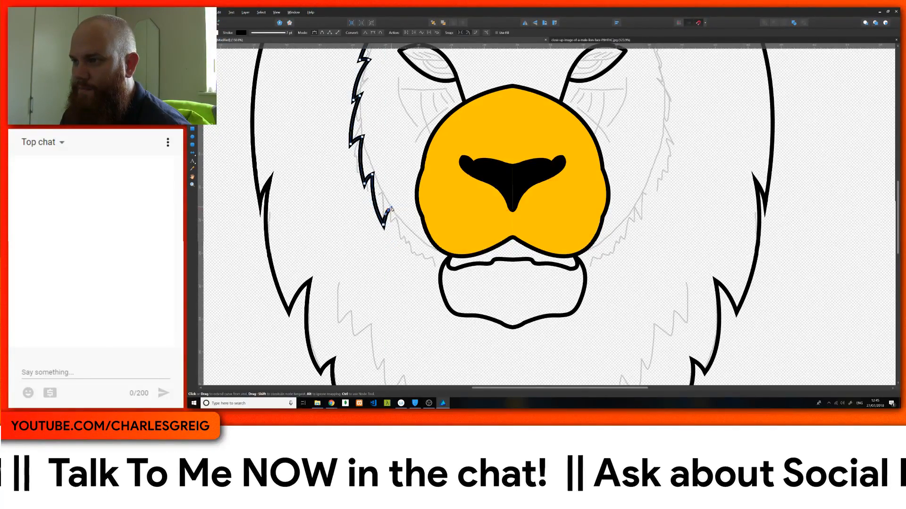
pyautogui.click(389, 209)
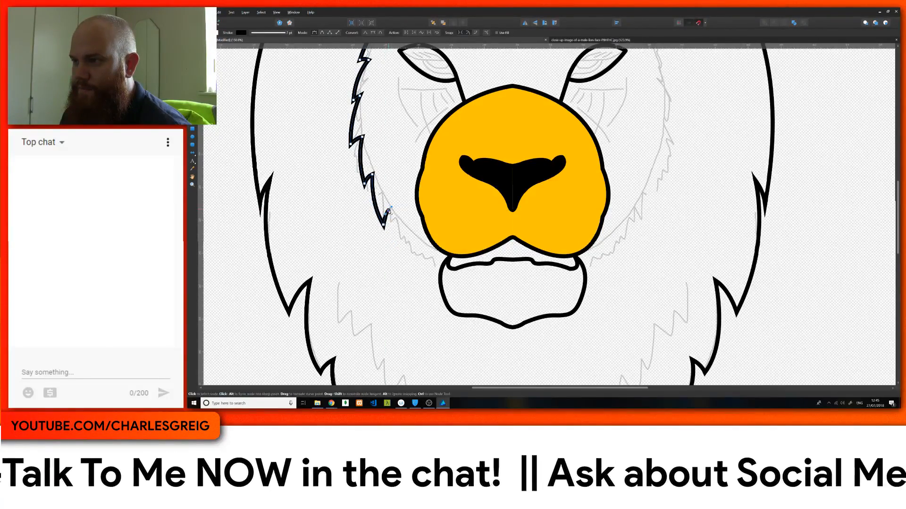
# Step: Finish the fur curve along the lower cheek with the last pointed tufts, ending beside the upper edge of the chin
pyautogui.moveTo(409, 256); pyautogui.dragTo(429, 280)
pyautogui.click(408, 257)
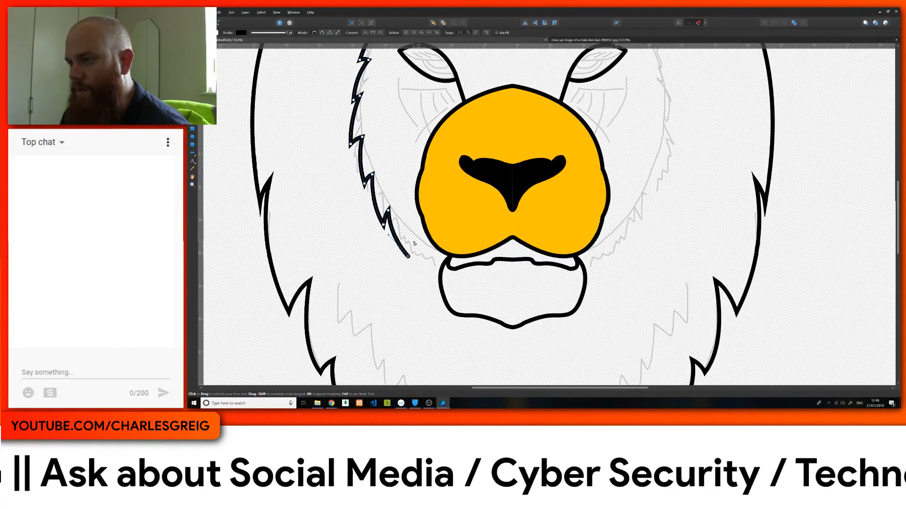
pyautogui.click(408, 238)
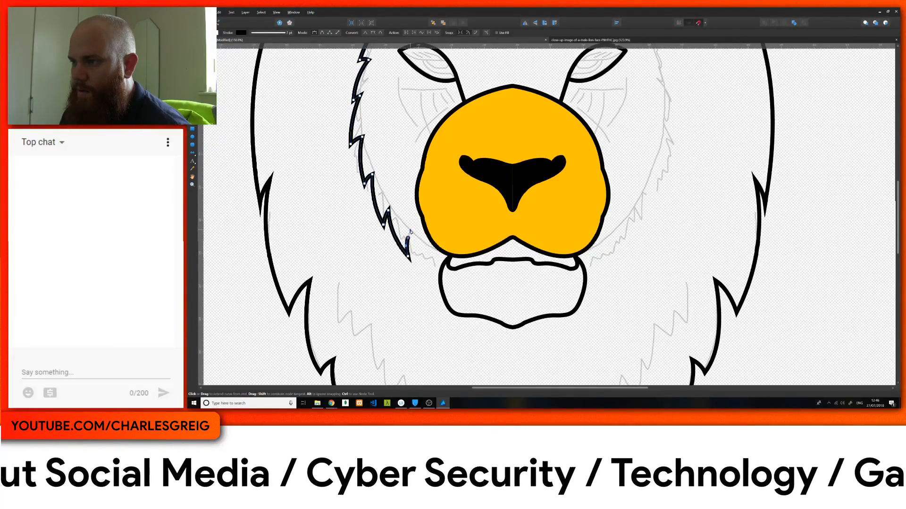
pyautogui.click(430, 276)
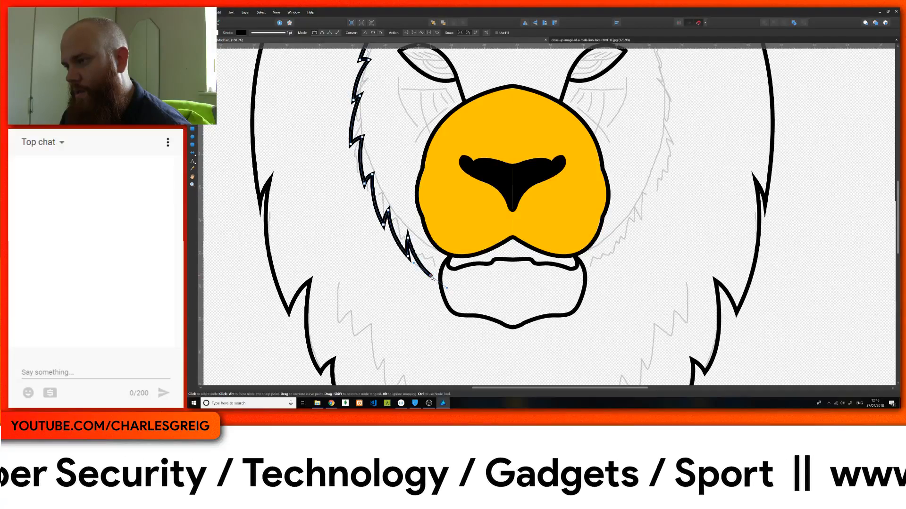
pyautogui.keyDown('alt'); pyautogui.click(430, 276); pyautogui.keyUp('alt')
pyautogui.moveTo(425, 257); pyautogui.dragTo(444, 278)
pyautogui.keyDown('alt'); pyautogui.click(425, 257); pyautogui.keyUp('alt')
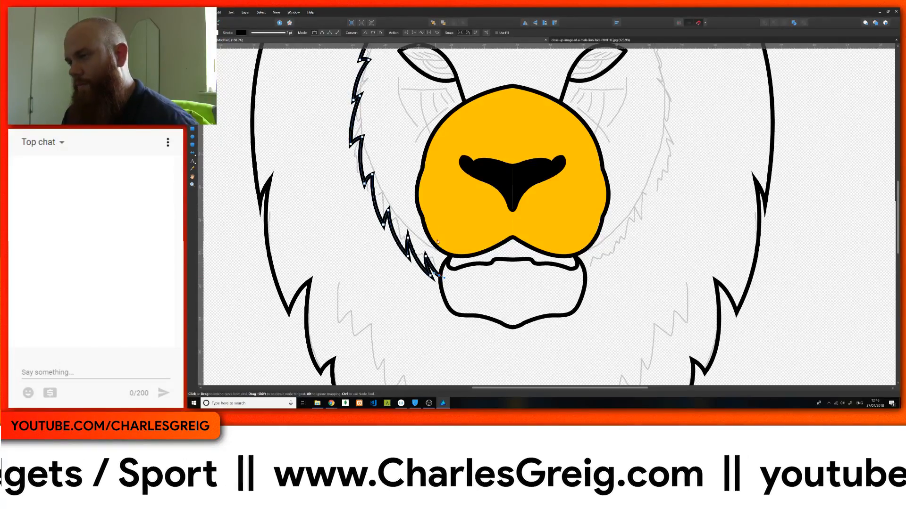
# Step: Delete the wavy brow curve on the forehead, leaving only its sketch line
pyautogui.scroll(5, 457, 212)
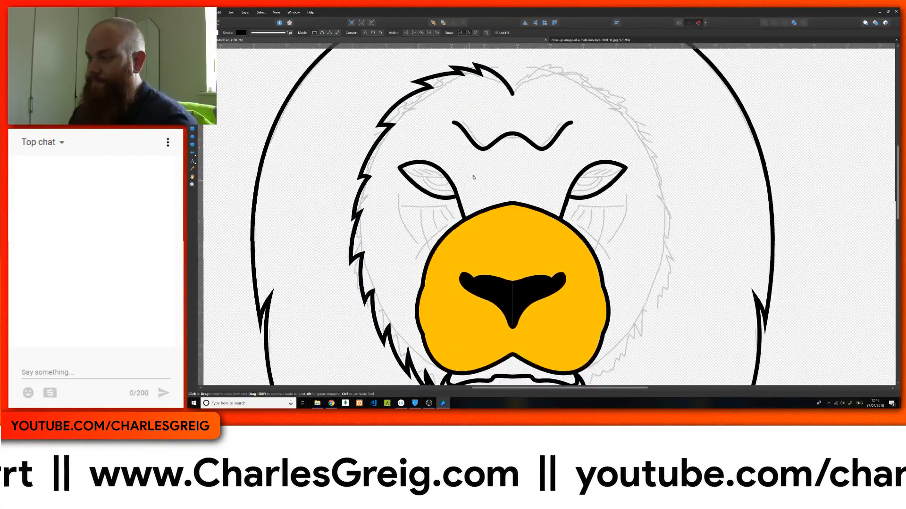
pyautogui.scroll(-4, 603, 171)
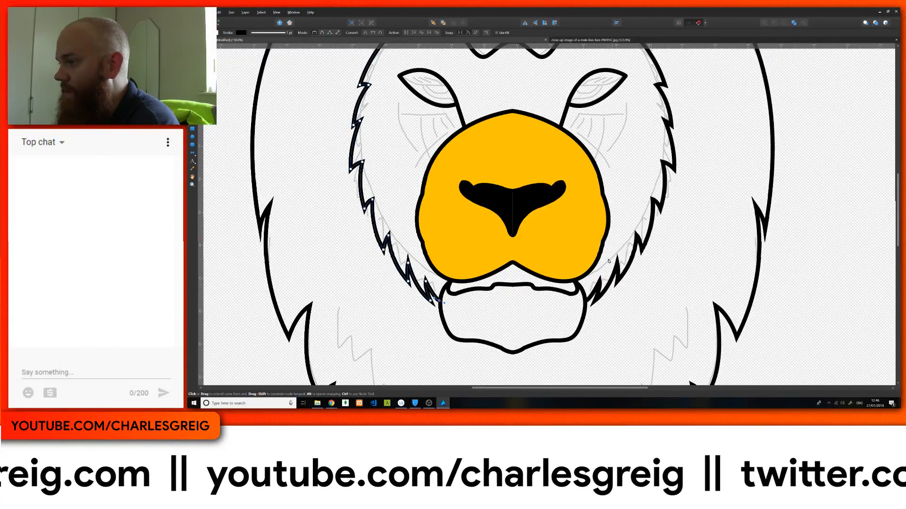
pyautogui.scroll(6, 608, 261)
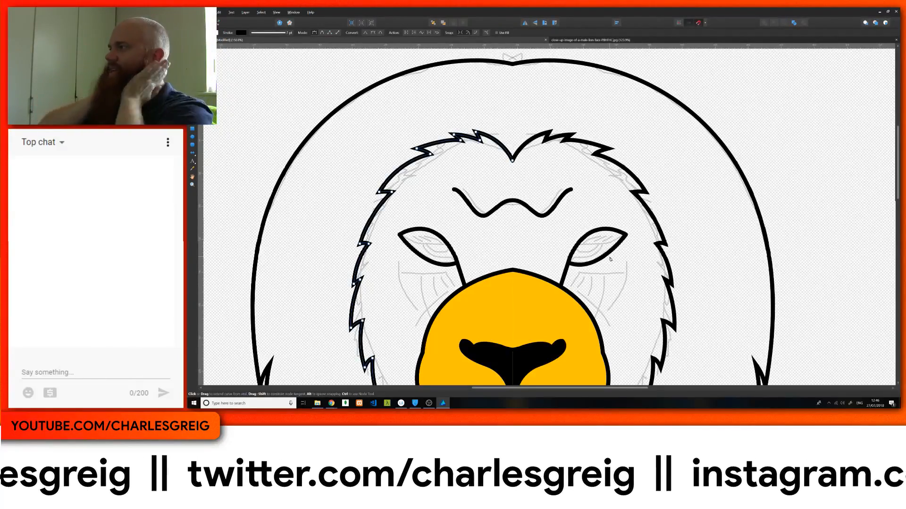
pyautogui.scroll(-3, 634, 215)
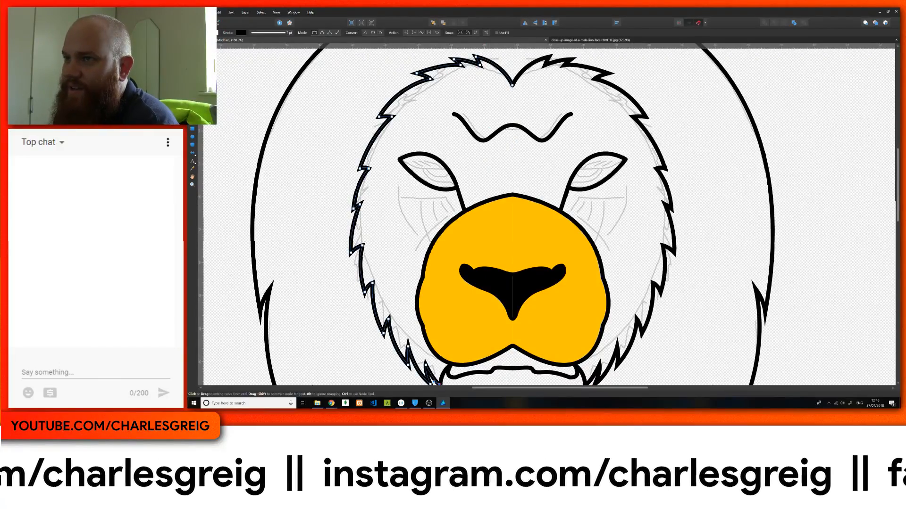
pyautogui.press('v')
pyautogui.click(500, 128)
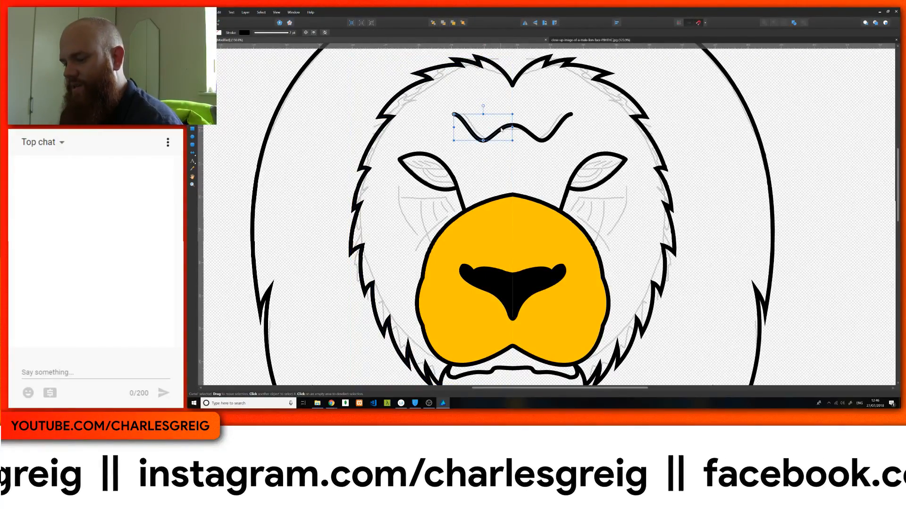
pyautogui.press('Delete')
# Step: Examine the traced face, fur and mane outlines against the remaining sketch lines, from the top of the mane to the beard
pyautogui.scroll(-1, 438, 157)
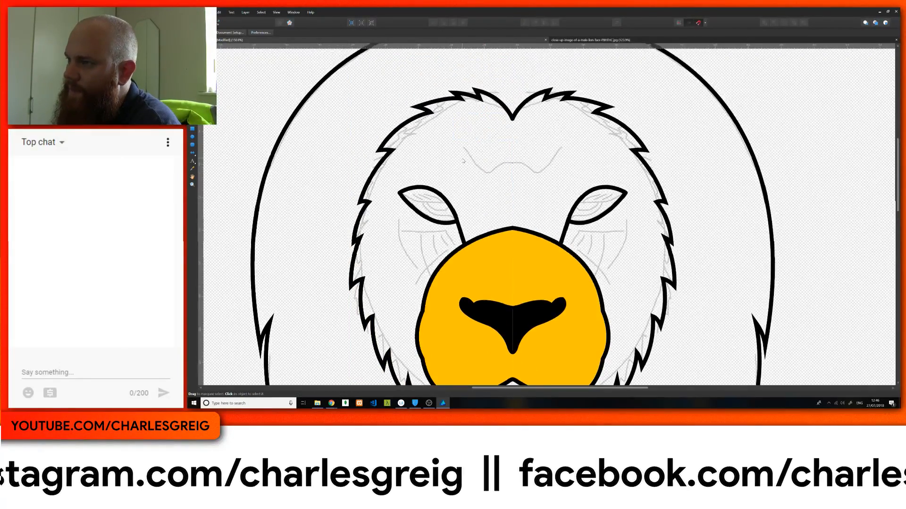
pyautogui.scroll(-5, 401, 150)
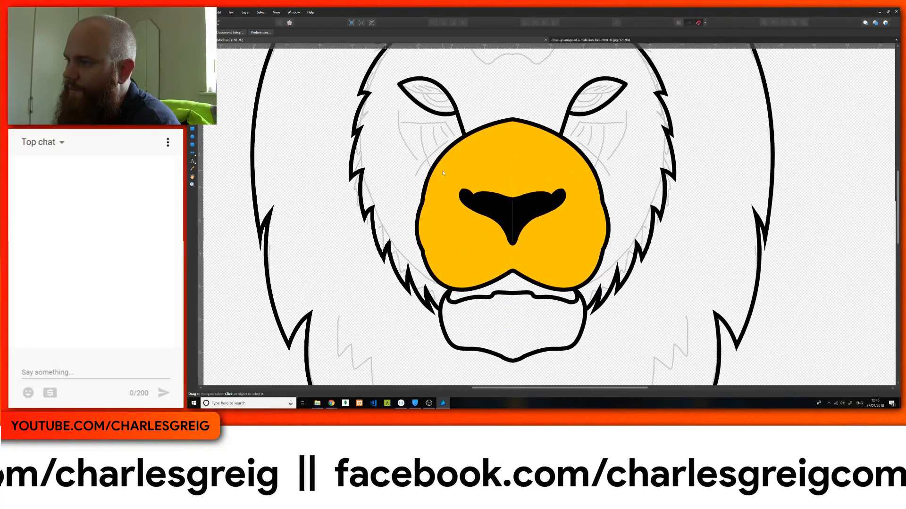
pyautogui.scroll(-4, 452, 187)
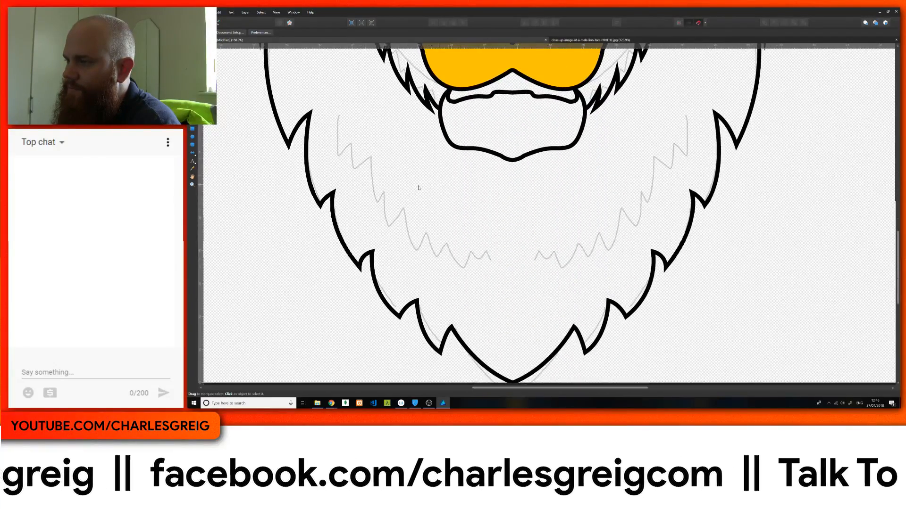
pyautogui.scroll(10, 432, 177)
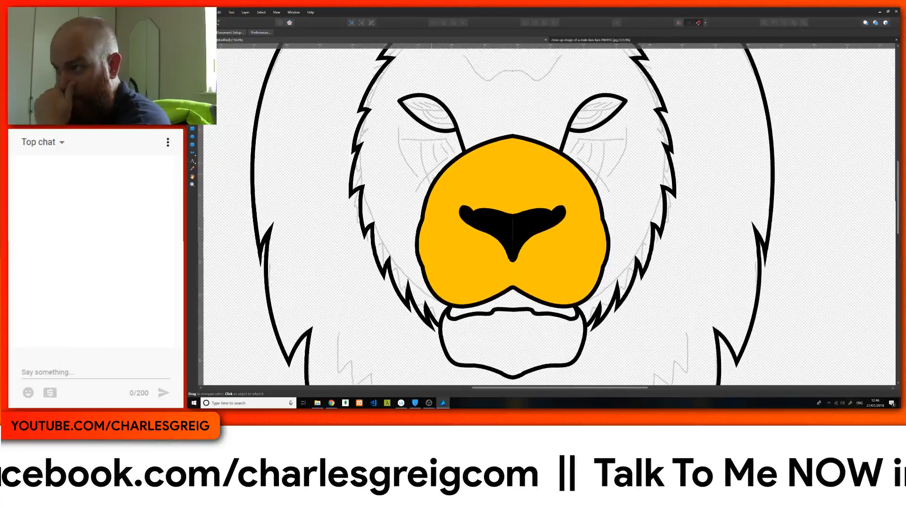
pyautogui.scroll(1, 432, 176)
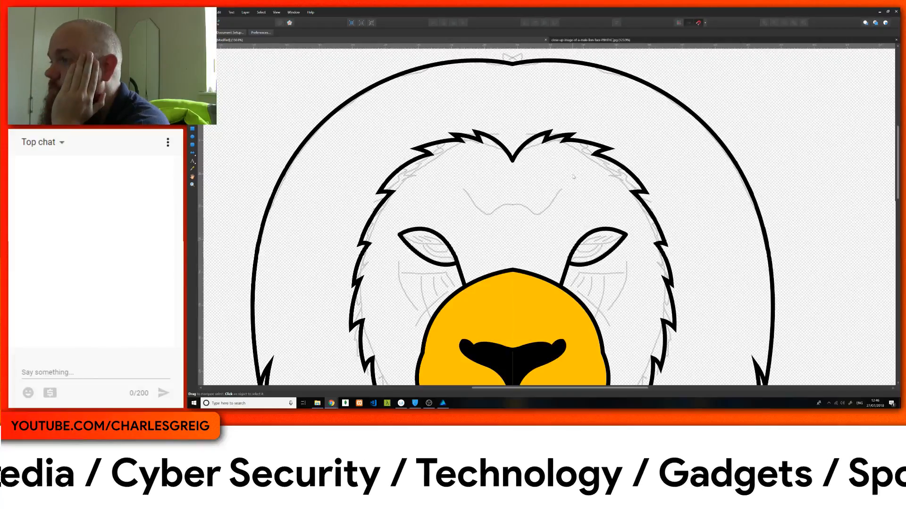
pyautogui.scroll(-4, 483, 235)
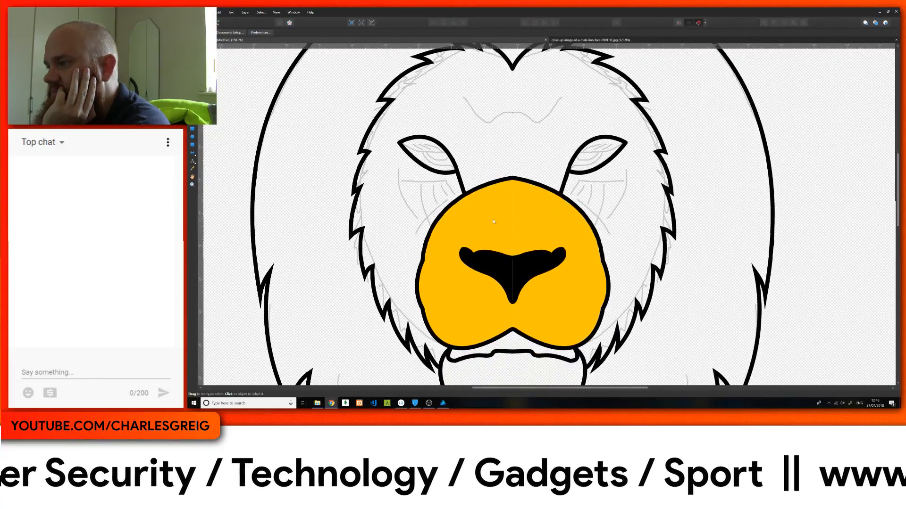
pyautogui.scroll(-2, 511, 229)
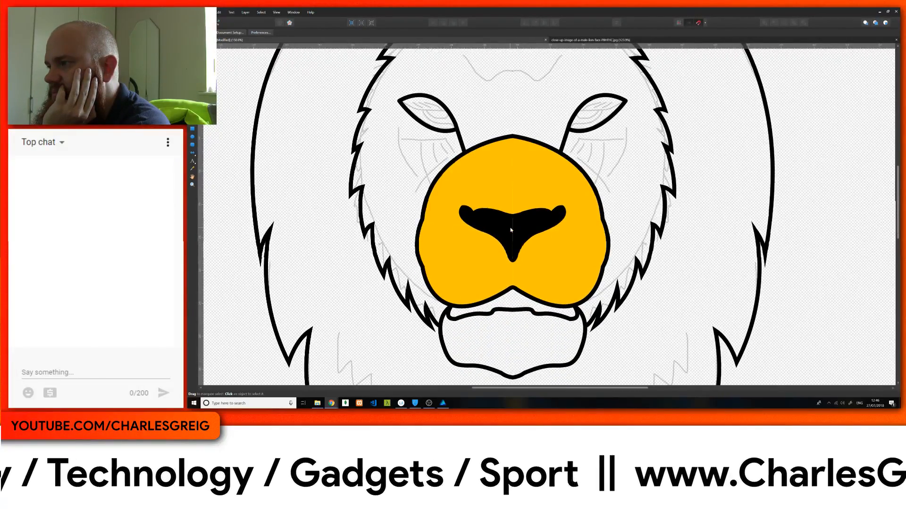
pyautogui.scroll(2, 508, 227)
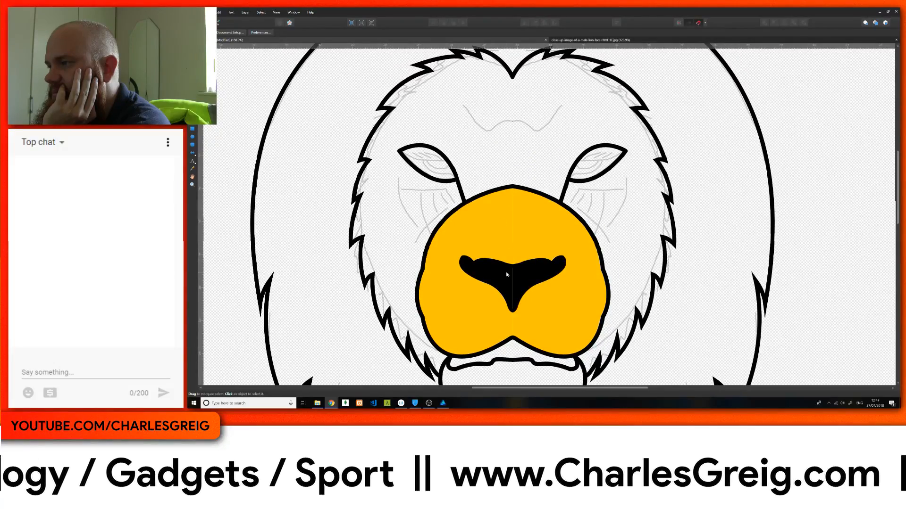
pyautogui.scroll(5, 499, 204)
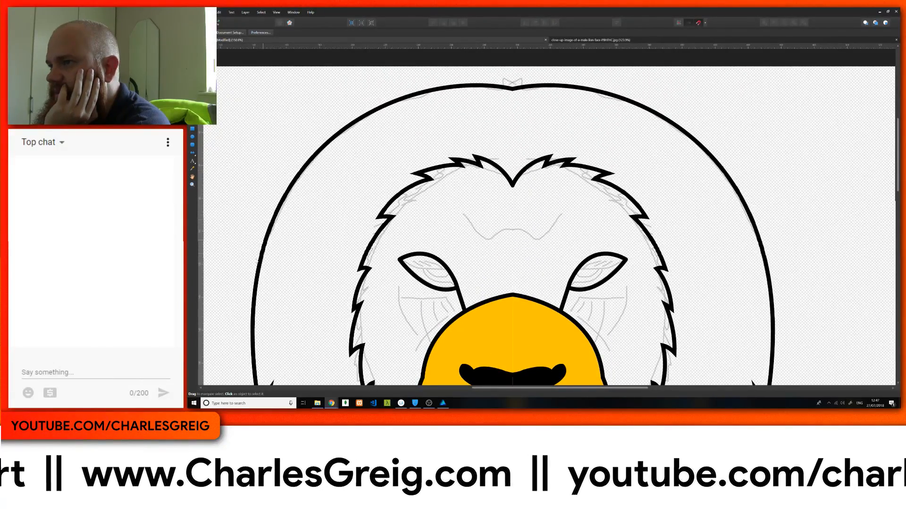
pyautogui.scroll(-2, 263, 236)
pyautogui.scroll(2, 507, 101)
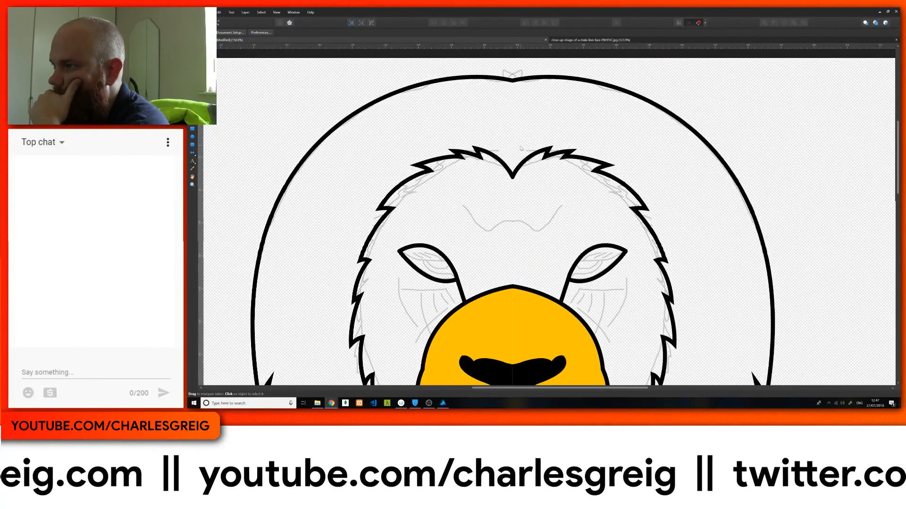
pyautogui.scroll(-5, 425, 145)
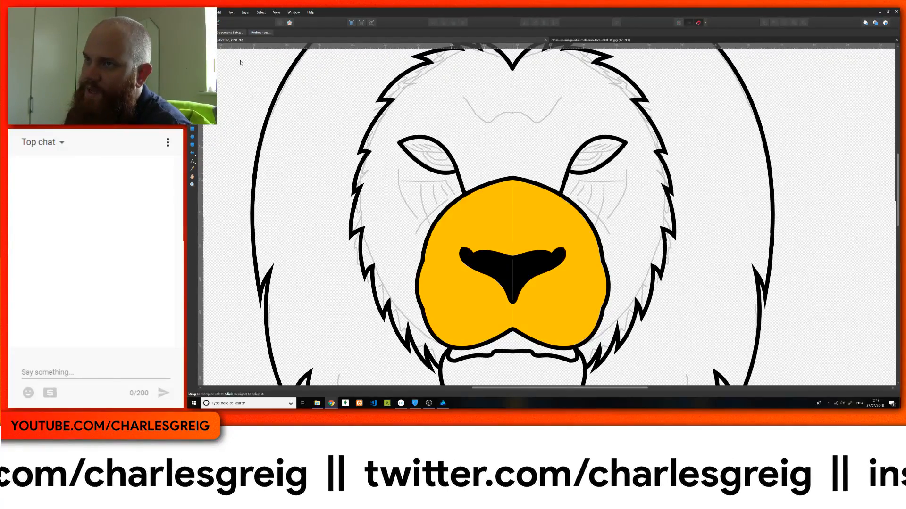
# Step: Reshape the eye outline by making its inner upper node sharp and pulling the upper lid down into a flatter, angrier curve
pyautogui.press('a')
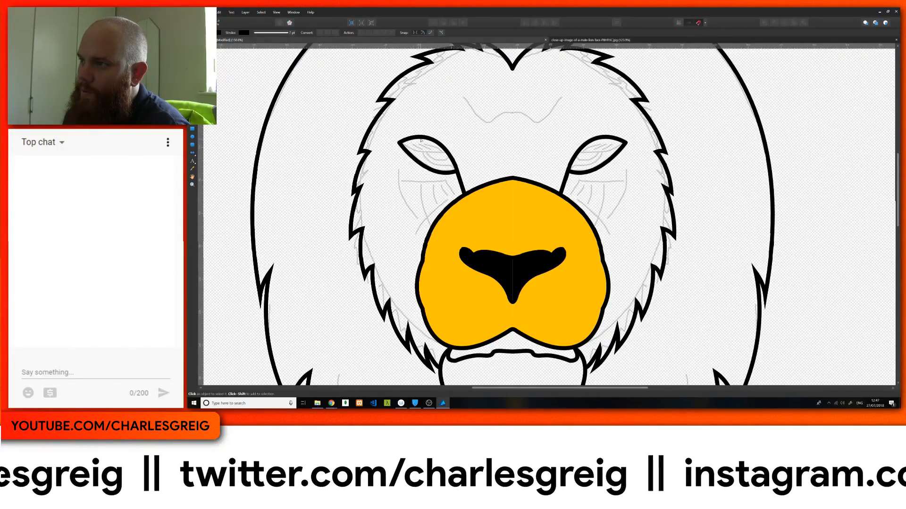
pyautogui.click(457, 154)
pyautogui.click(448, 153)
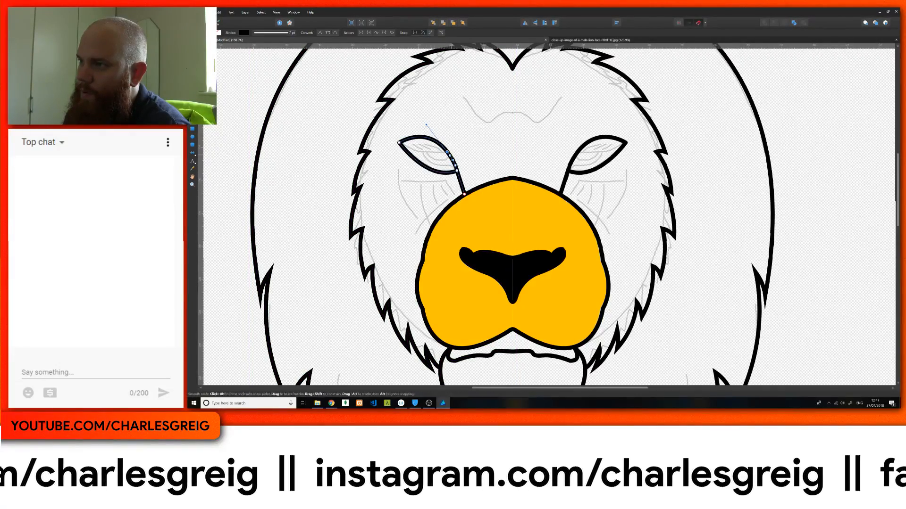
pyautogui.click(448, 152)
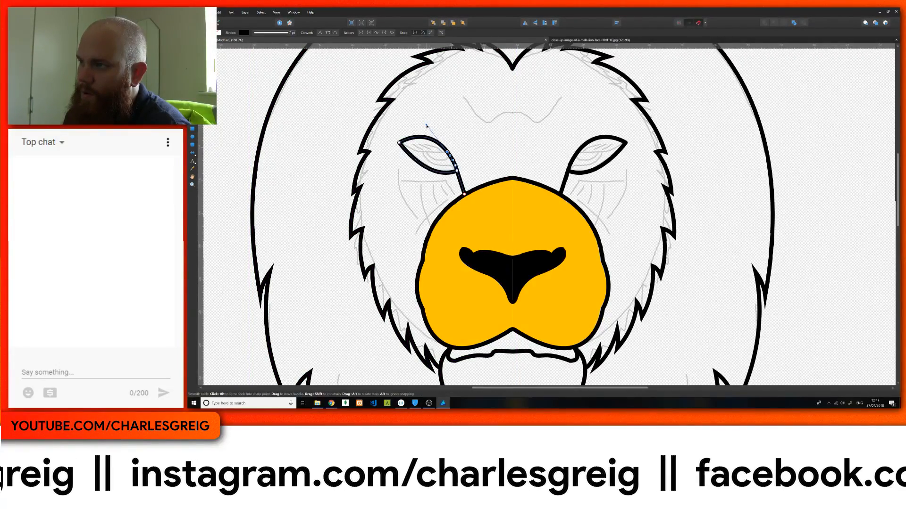
pyautogui.keyDown('alt'); pyautogui.click(427, 125); pyautogui.keyUp('alt')
pyautogui.moveTo(426, 149); pyautogui.dragTo(426, 153)
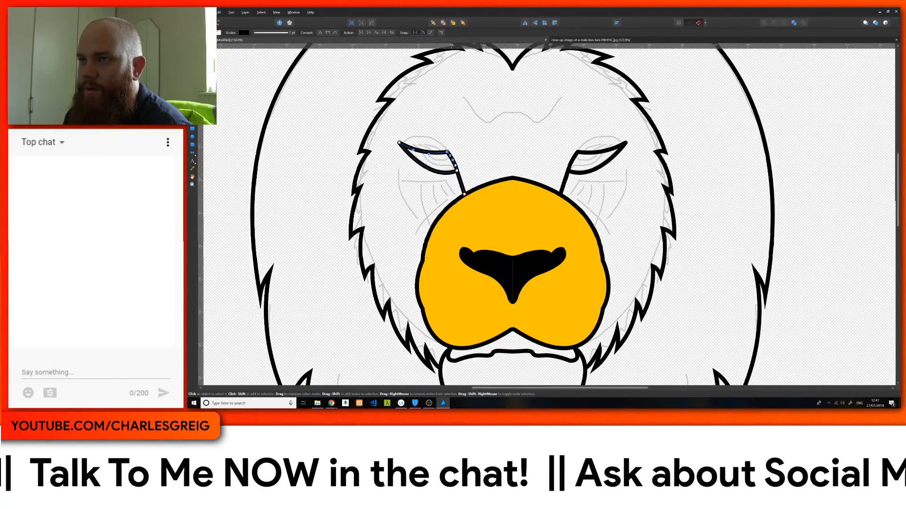
# Step: Draw a curved iris line inside the eye below the upper lid, with a smaller pupil curve within it
pyautogui.press('p')
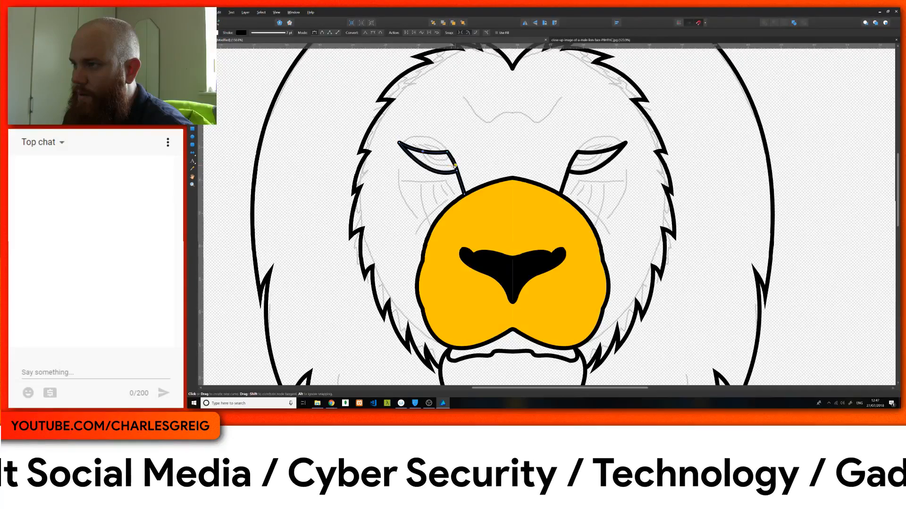
pyautogui.moveTo(455, 166); pyautogui.dragTo(482, 161)
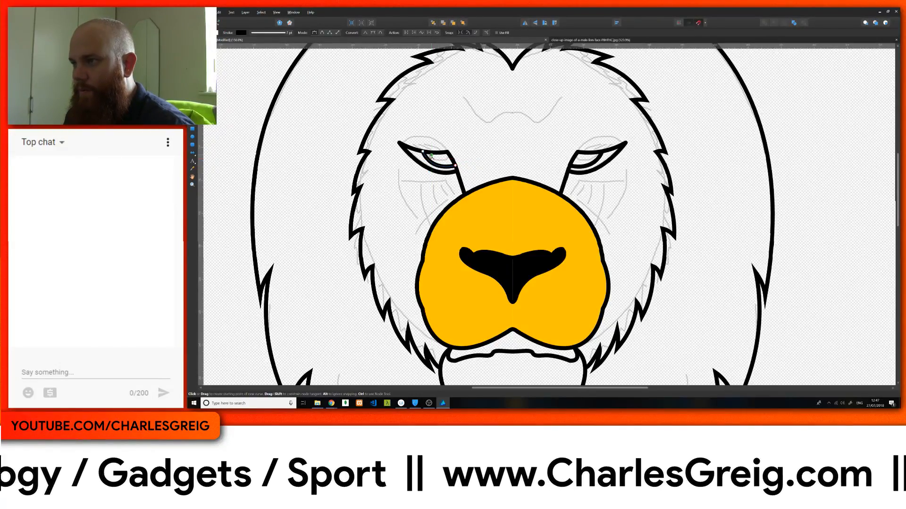
pyautogui.press('Escape')
pyautogui.click(427, 151)
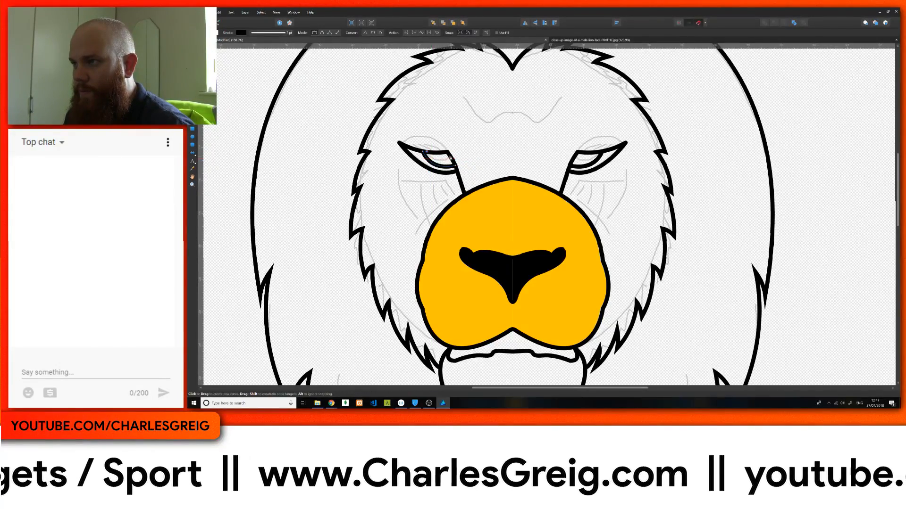
pyautogui.moveTo(449, 156); pyautogui.dragTo(462, 145)
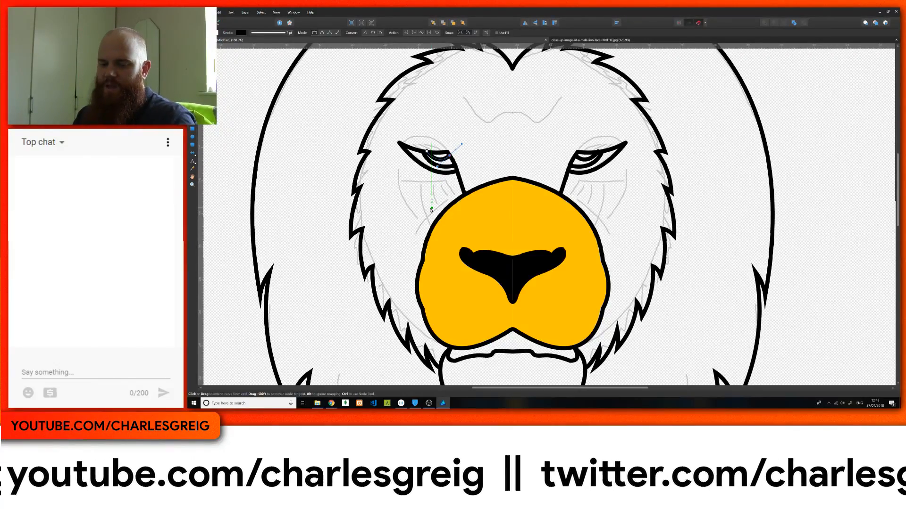
# Step: Fill the outer mane shape with tan and send it behind the face features and the sketch lines
pyautogui.press('ctrl')
pyautogui.scroll(-3, 431, 208)
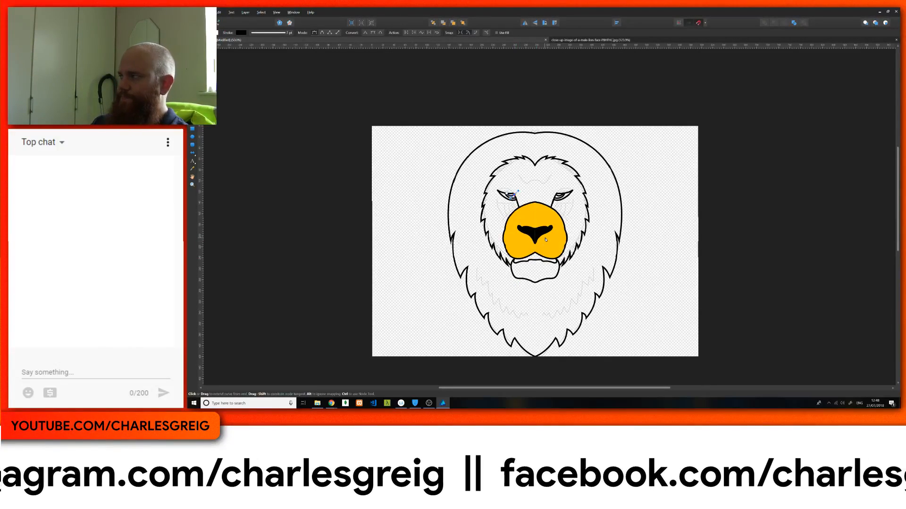
pyautogui.scroll(-2, 546, 240)
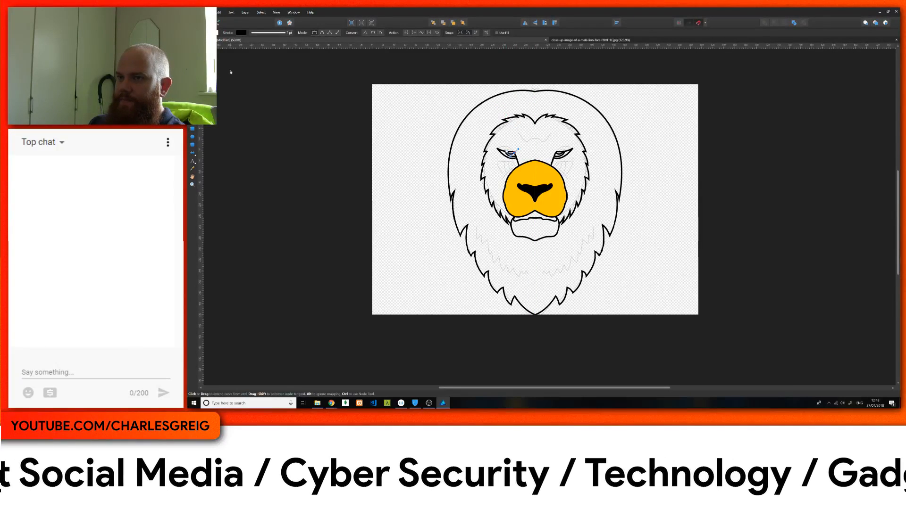
pyautogui.press('v')
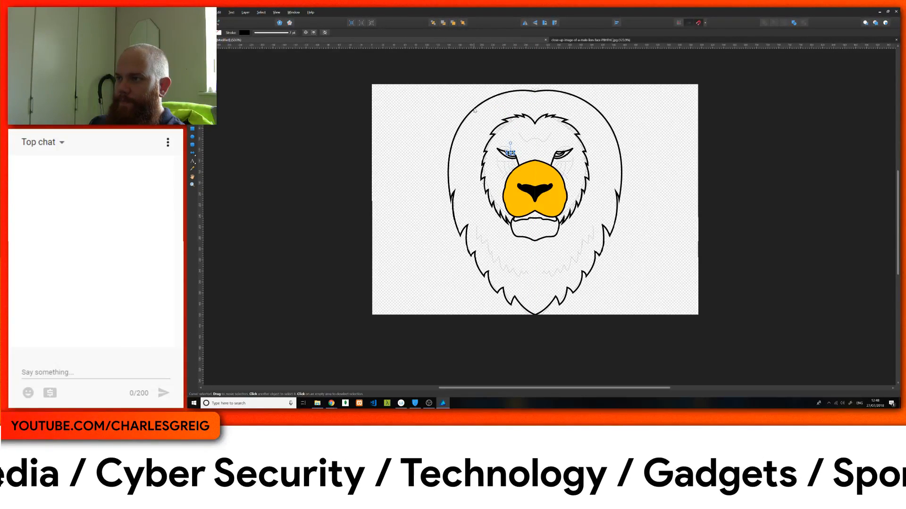
pyautogui.click(475, 110)
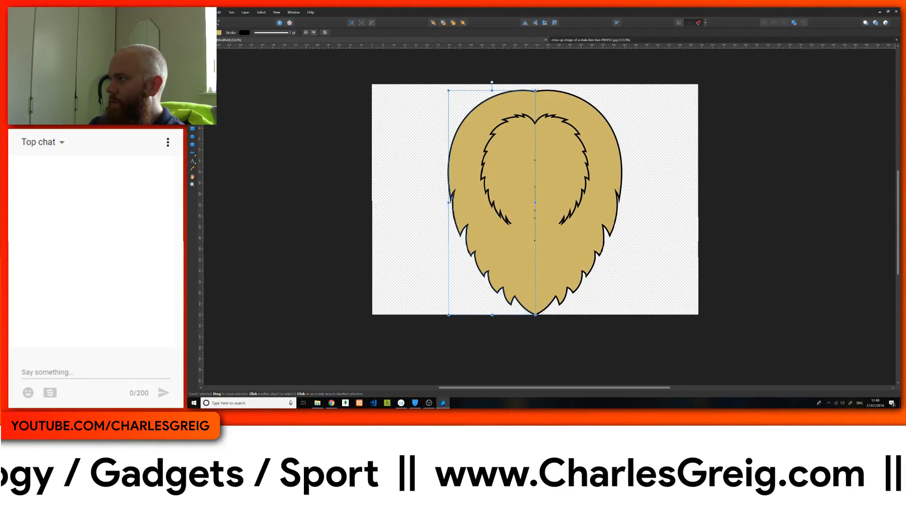
pyautogui.hotkey('ctrl', '[')
pyautogui.hotkey('ctrl', '[')
pyautogui.hotkey('ctrl', '[')
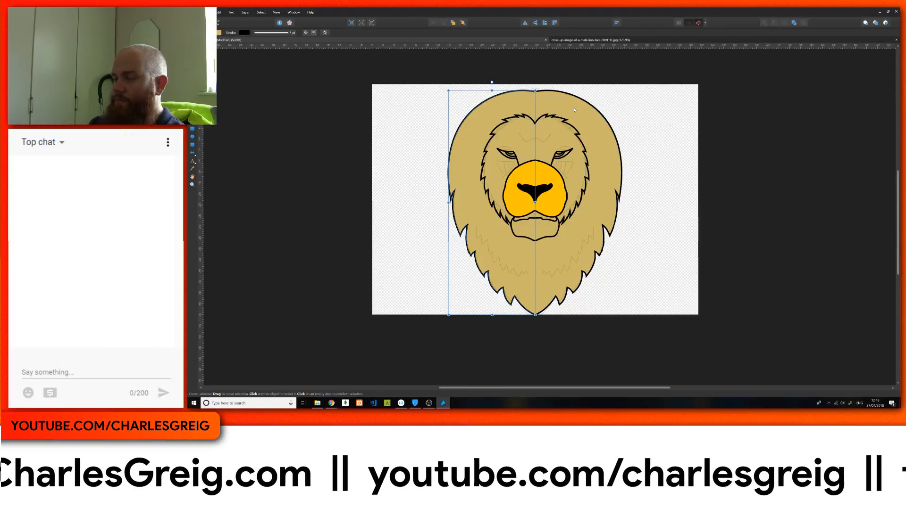
# Step: Fill the face fur shape with orange-yellow and the chin shape with yellow-orange
pyautogui.click(517, 118)
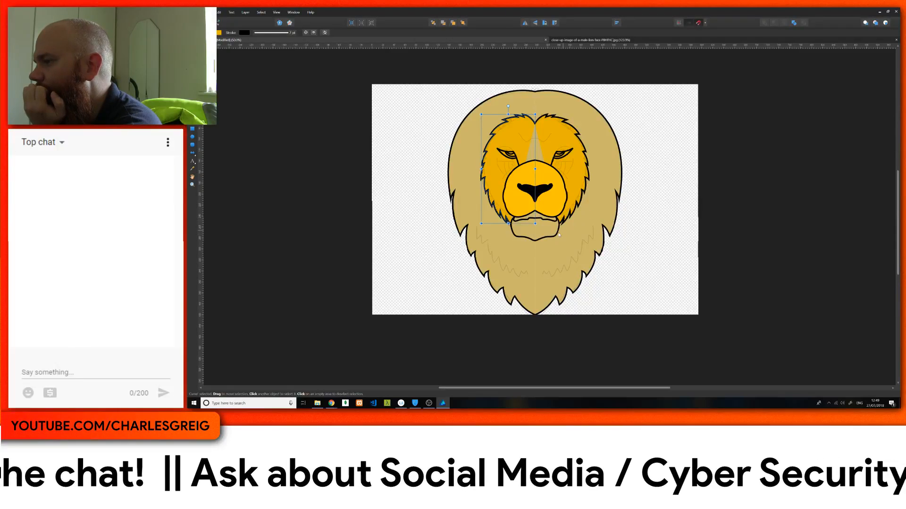
pyautogui.click(520, 239)
pyautogui.doubleClick(520, 238)
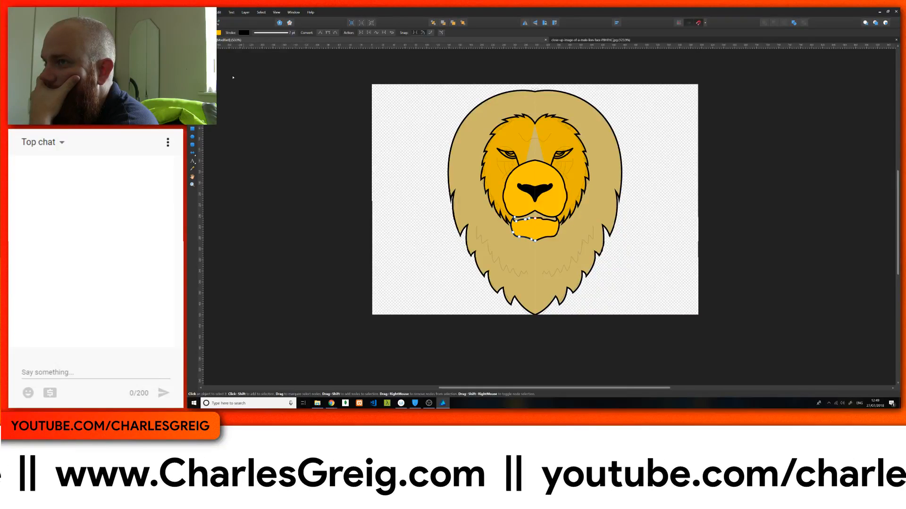
# Step: Thicken the outer mane outline by setting its stroke width to 22 pt
pyautogui.press('v')
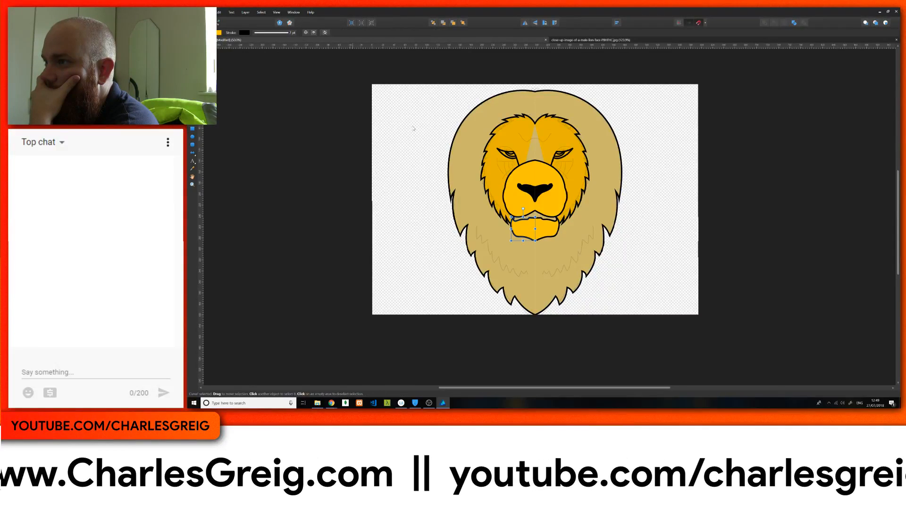
pyautogui.click(455, 135)
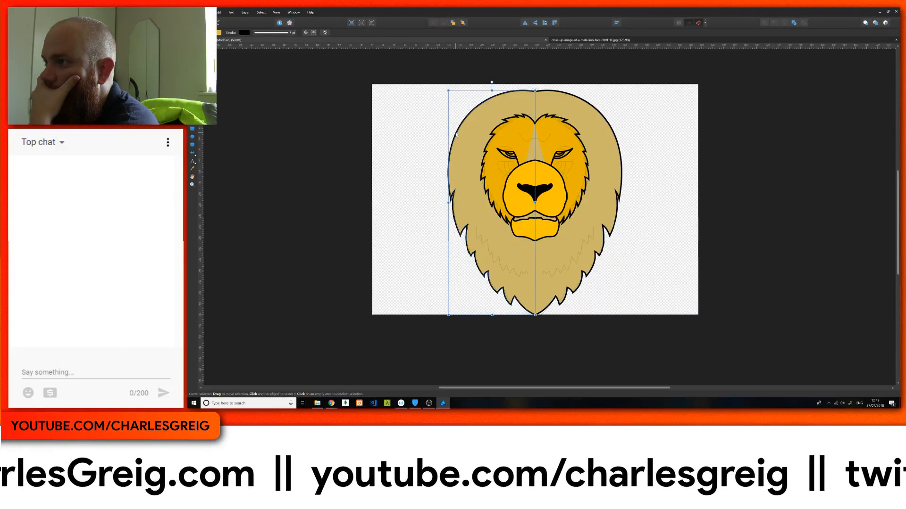
pyautogui.click(264, 34)
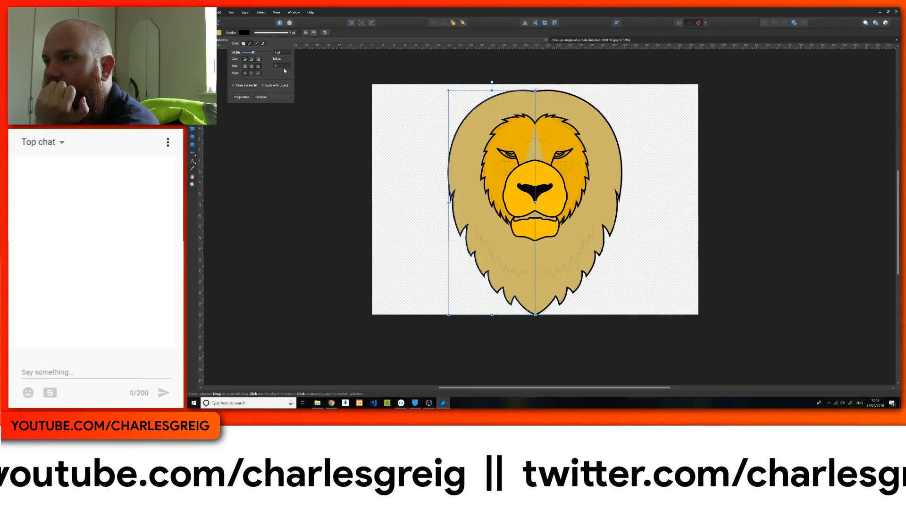
pyautogui.scroll(6, 282, 55)
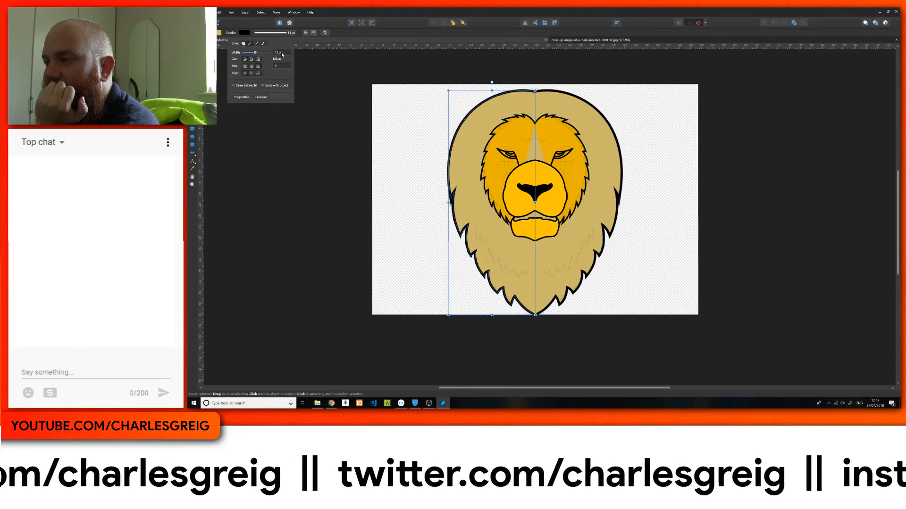
pyautogui.scroll(7, 282, 54)
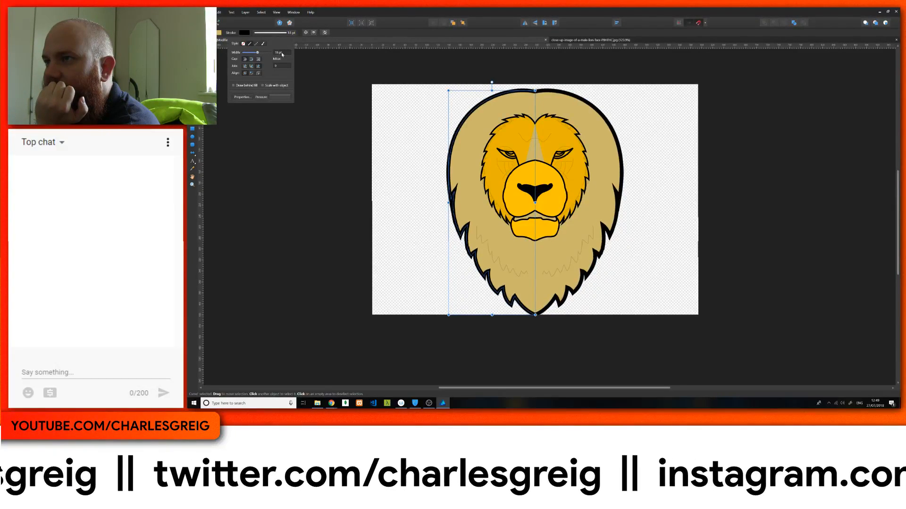
pyautogui.scroll(2, 282, 54)
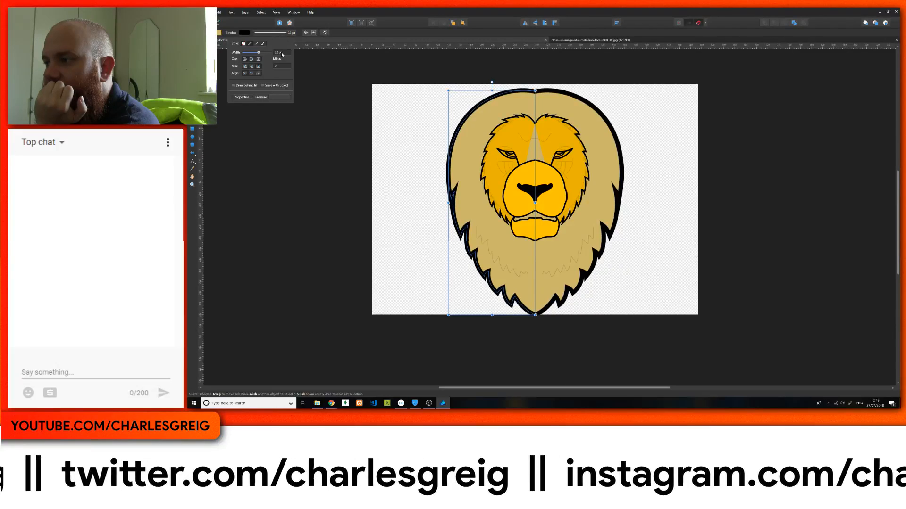
# Step: Shape the mane stroke's pressure profile with lowered ends and a peak near the start, so the line tapers
pyautogui.click(281, 99)
pyautogui.click(226, 105)
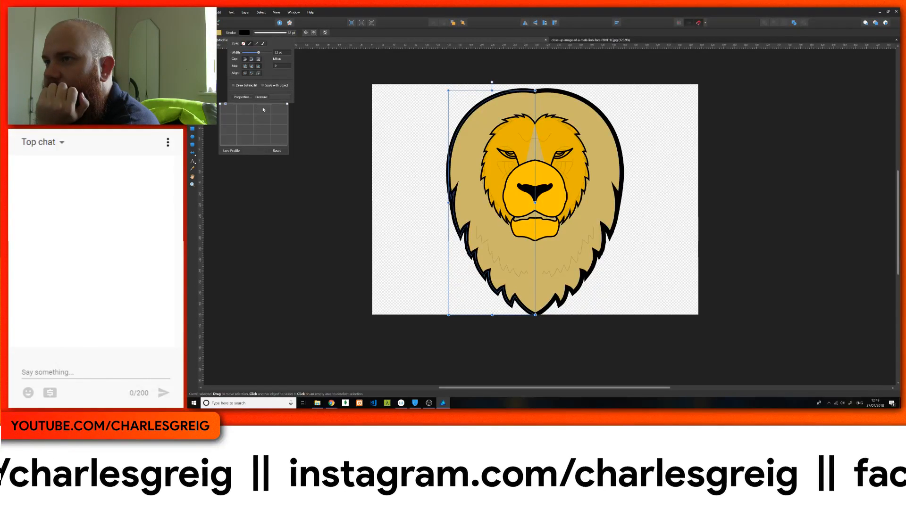
pyautogui.click(281, 104)
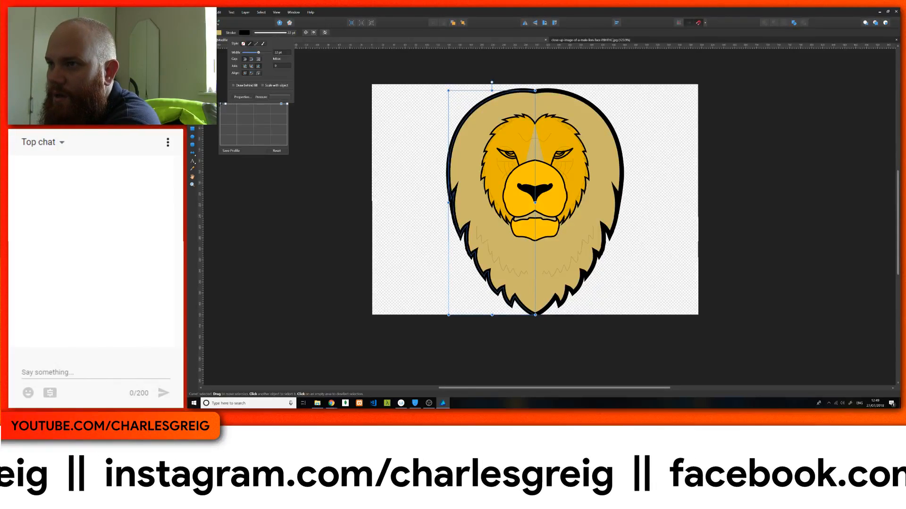
pyautogui.moveTo(219, 105)
pyautogui.mouseDown()
pyautogui.moveTo(214, 150)
pyautogui.moveTo(215, 128)
pyautogui.mouseUp()
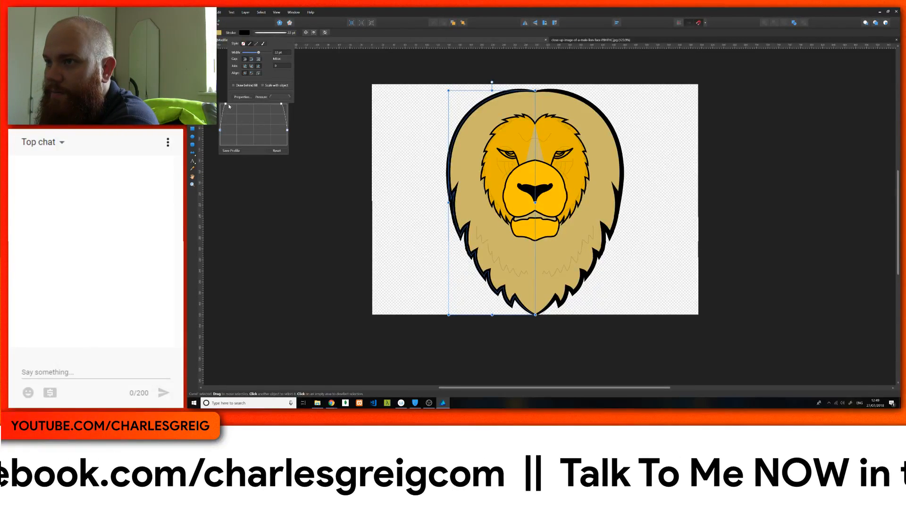
pyautogui.moveTo(226, 103)
pyautogui.mouseDown()
pyautogui.moveTo(278, 105)
pyautogui.moveTo(265, 114)
pyautogui.moveTo(276, 116)
pyautogui.mouseUp()
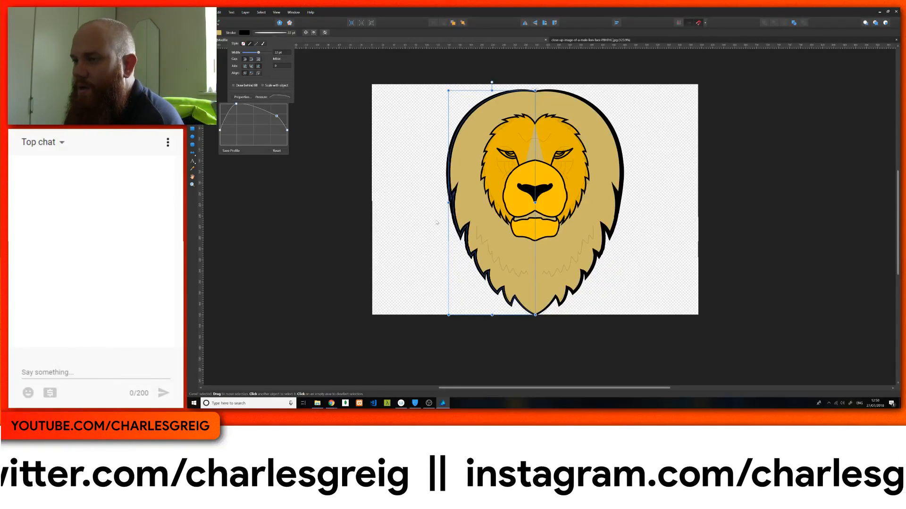
# Step: Select the face fur outline inside its group and thicken its stroke to 19 pt
pyautogui.click(523, 118)
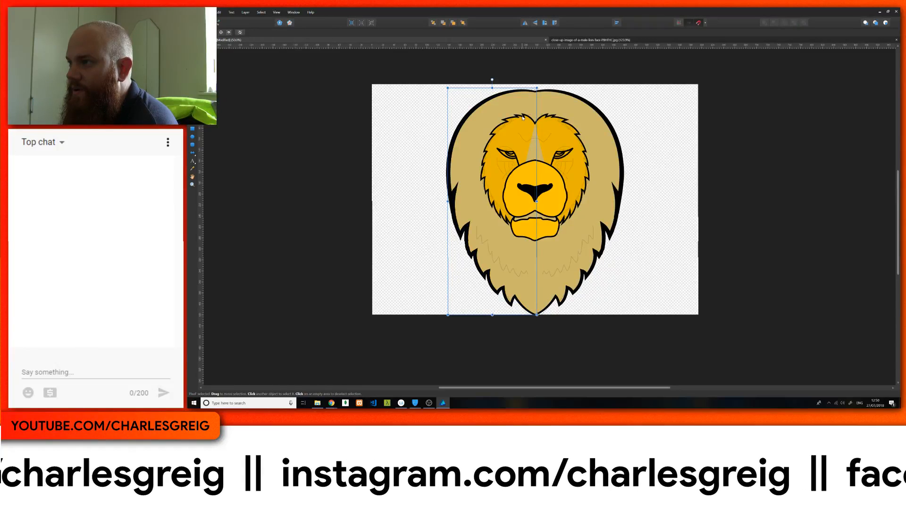
pyautogui.doubleClick(523, 118)
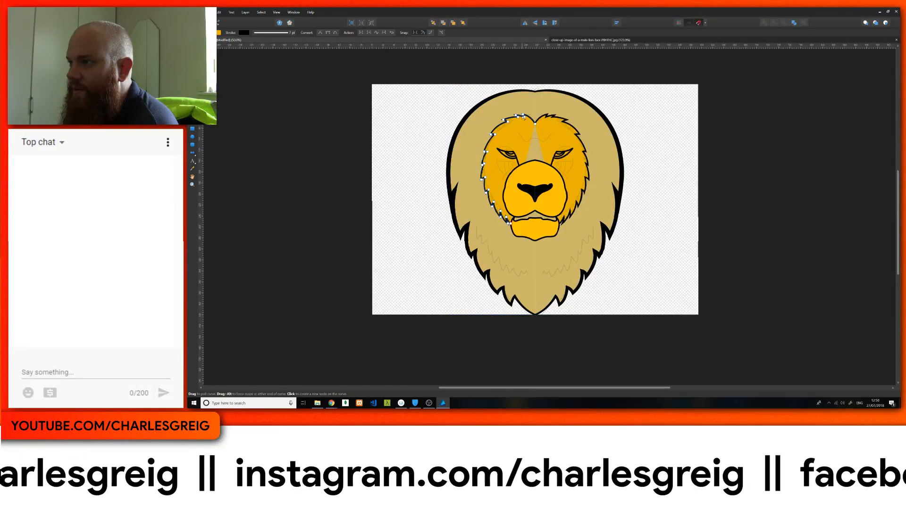
pyautogui.click(278, 34)
pyautogui.scroll(5, 278, 56)
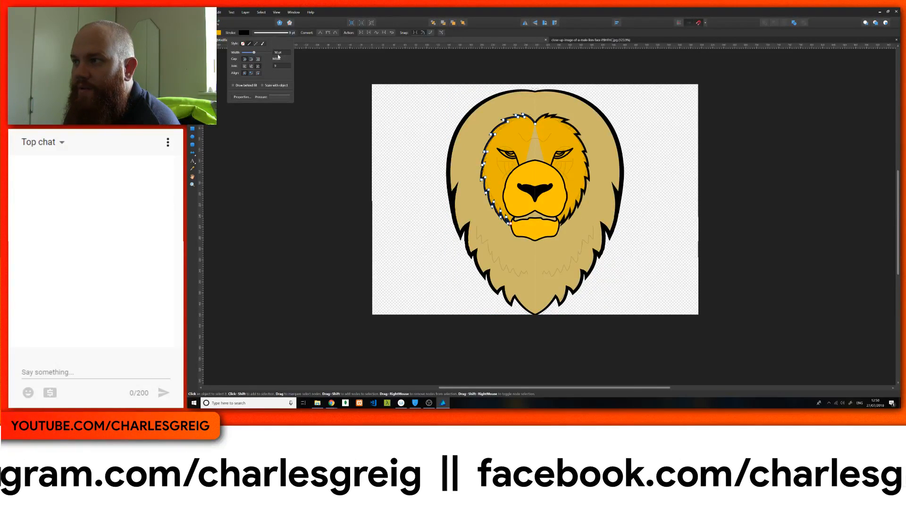
pyautogui.scroll(7, 279, 55)
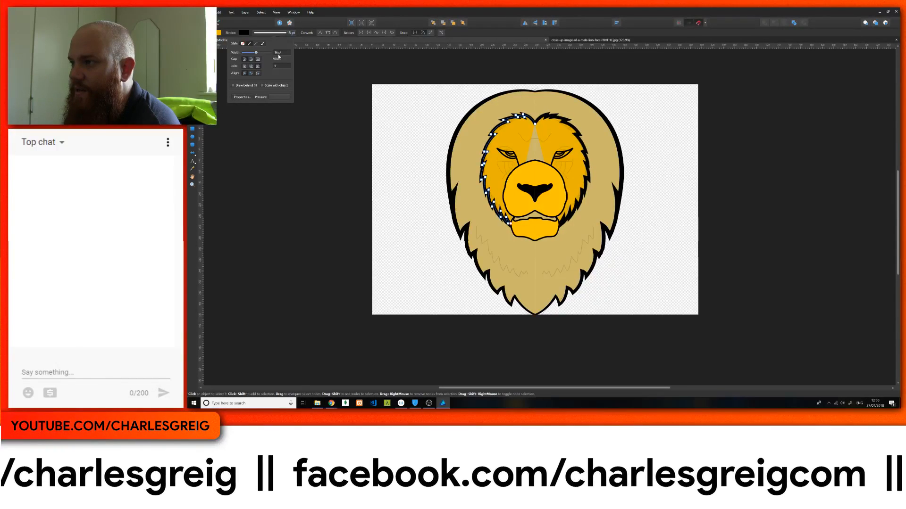
# Step: Shape the face fur stroke's pressure profile to peak near the start, slope down gradually and end at reduced thickness
pyautogui.click(264, 99)
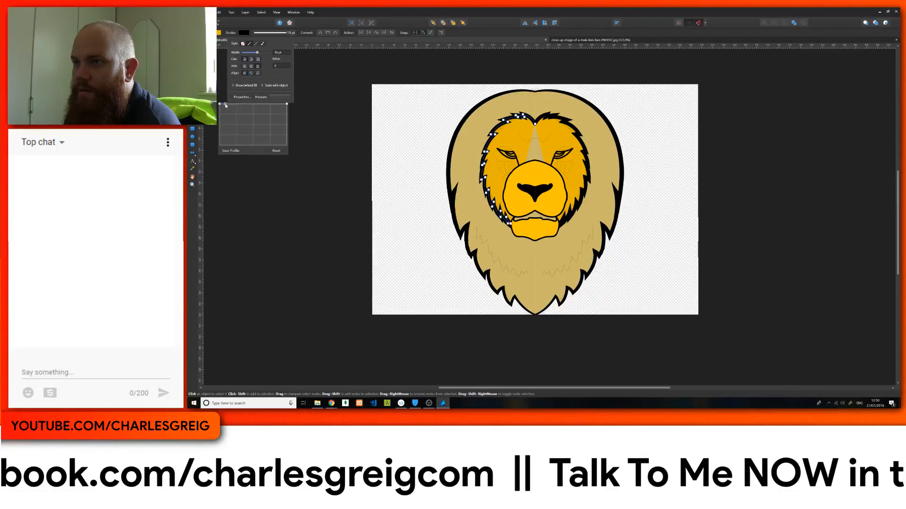
pyautogui.moveTo(220, 104); pyautogui.dragTo(213, 151)
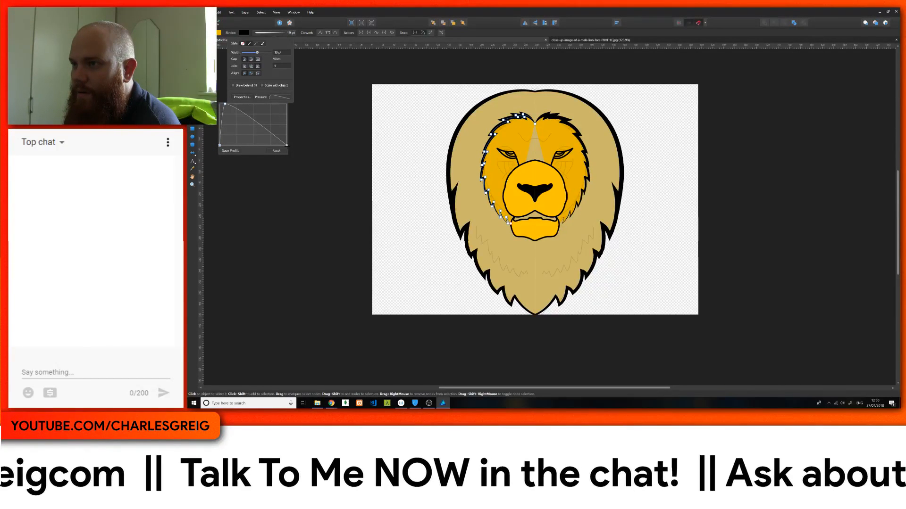
pyautogui.moveTo(286, 144)
pyautogui.mouseDown()
pyautogui.moveTo(294, 129)
pyautogui.moveTo(264, 111)
pyautogui.mouseUp()
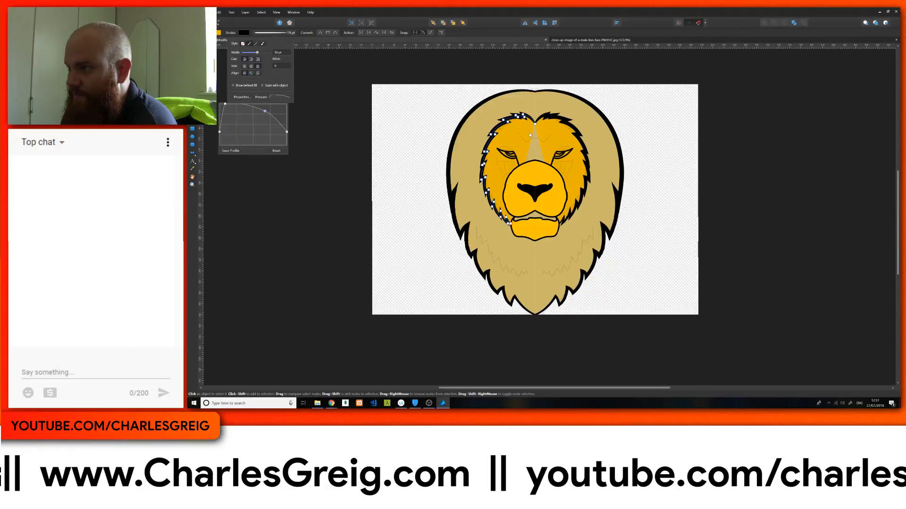
# Step: Give the muzzle outline a pressure profile that rises from zero at both ends to full thickness across the middle
pyautogui.click(533, 164)
pyautogui.click(258, 33)
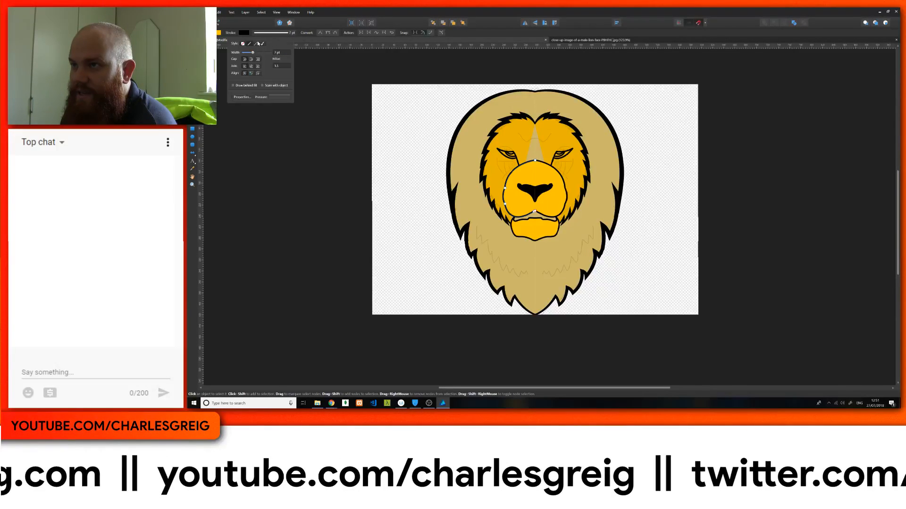
pyautogui.click(277, 98)
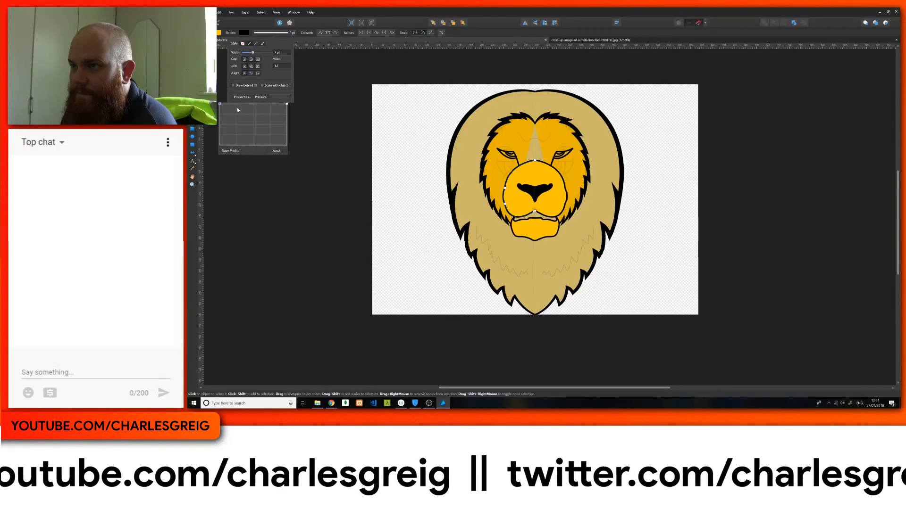
pyautogui.click(229, 106)
pyautogui.click(230, 104)
pyautogui.click(279, 104)
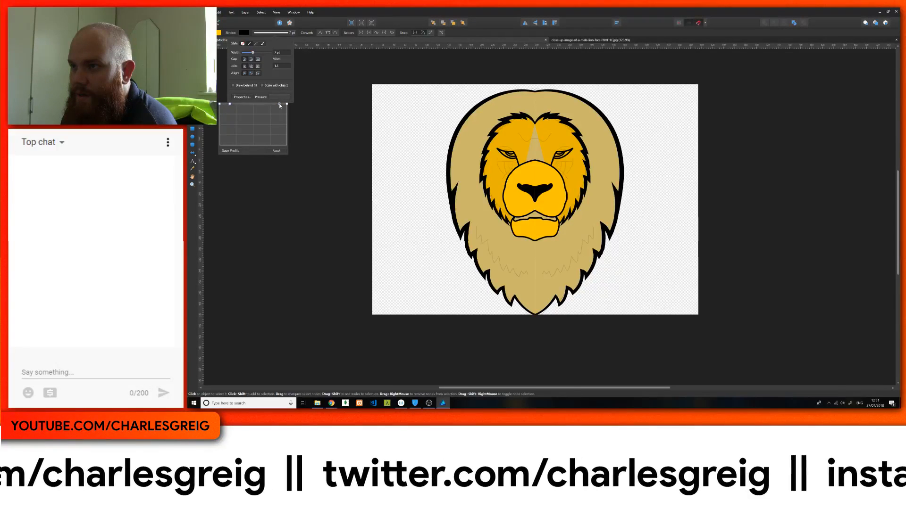
pyautogui.moveTo(220, 104); pyautogui.dragTo(210, 157)
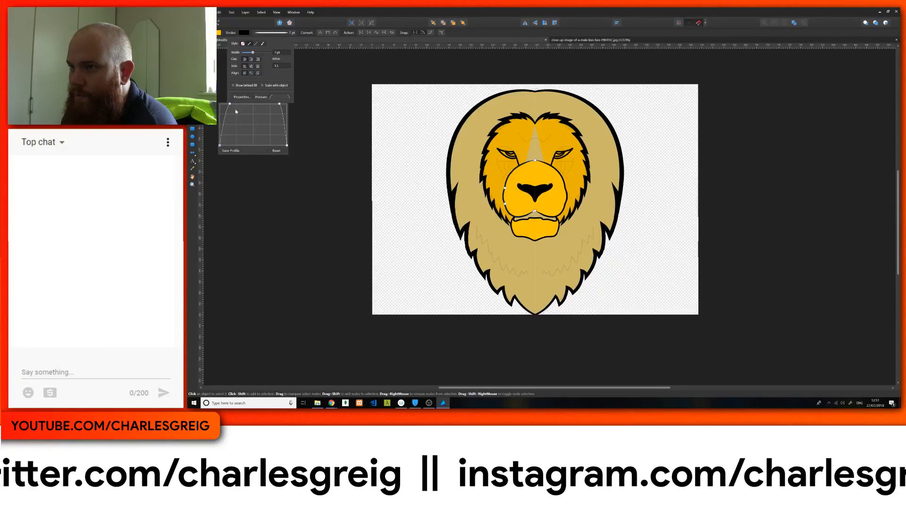
pyautogui.moveTo(230, 104)
pyautogui.mouseDown()
pyautogui.moveTo(234, 114)
pyautogui.moveTo(231, 104)
pyautogui.mouseUp()
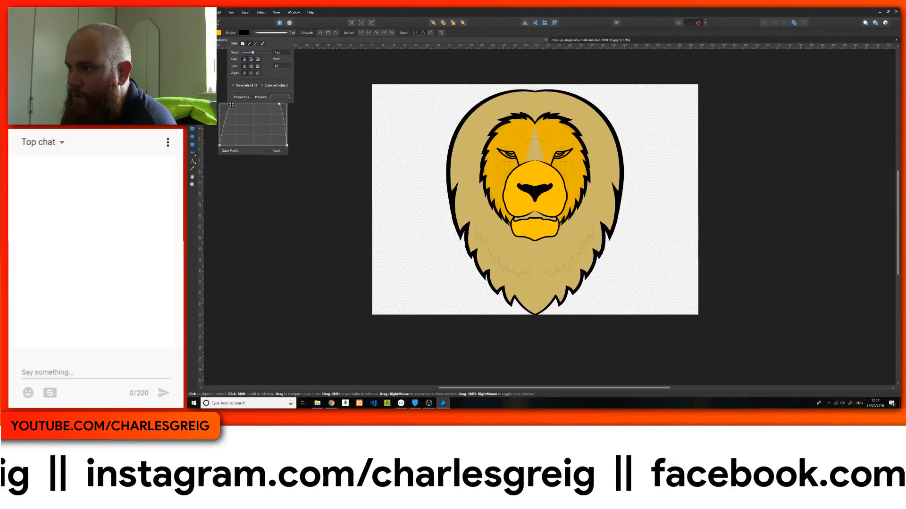
# Step: Thicken the muzzle outline by setting its stroke width to 16 pt
pyautogui.click(277, 54)
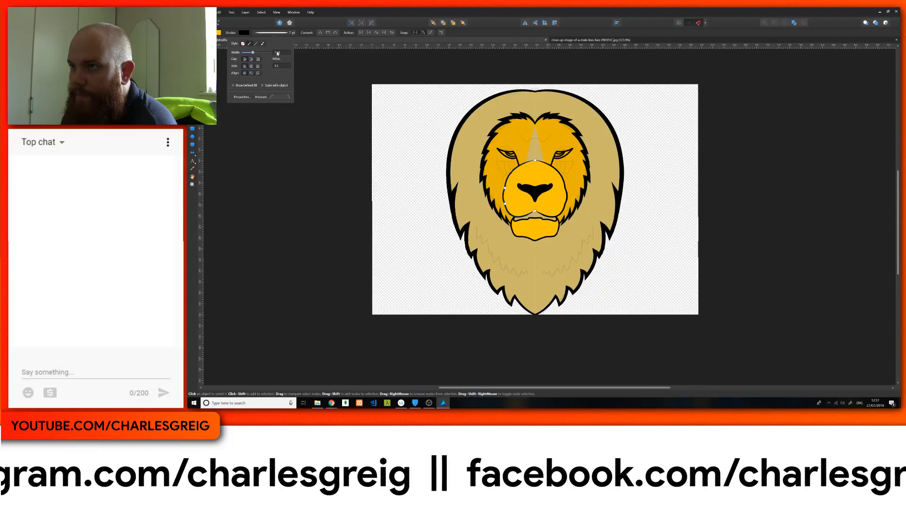
pyautogui.scroll(4, 277, 54)
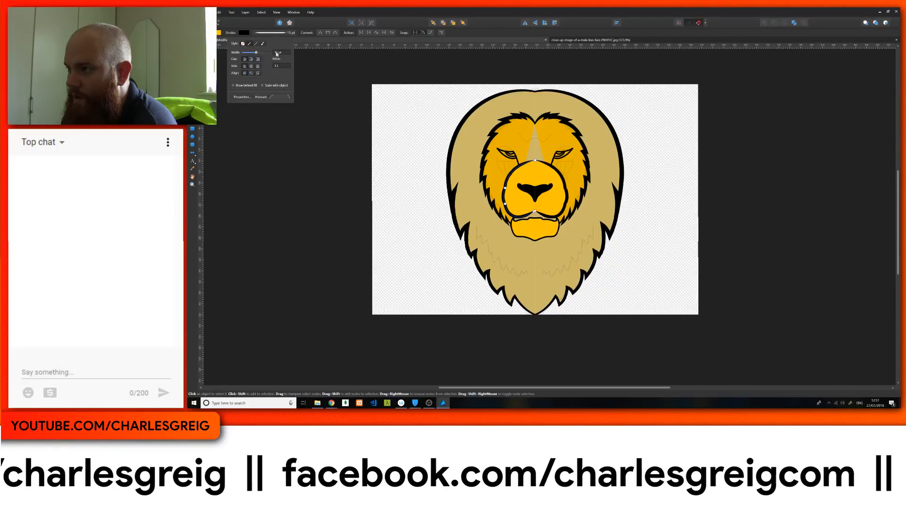
pyautogui.scroll(5, 277, 53)
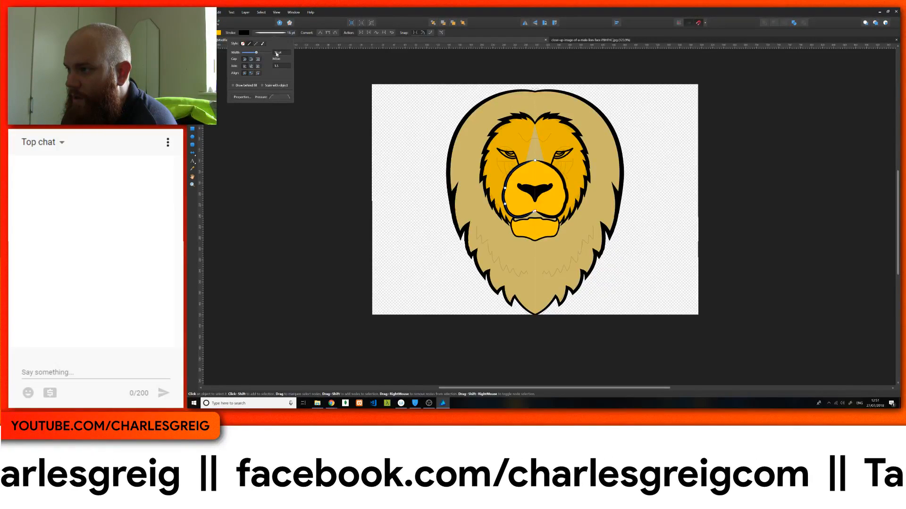
# Step: Rework the muzzle stroke's pressure profile to start at zero, dip after an early peak and finish at full thickness
pyautogui.click(279, 97)
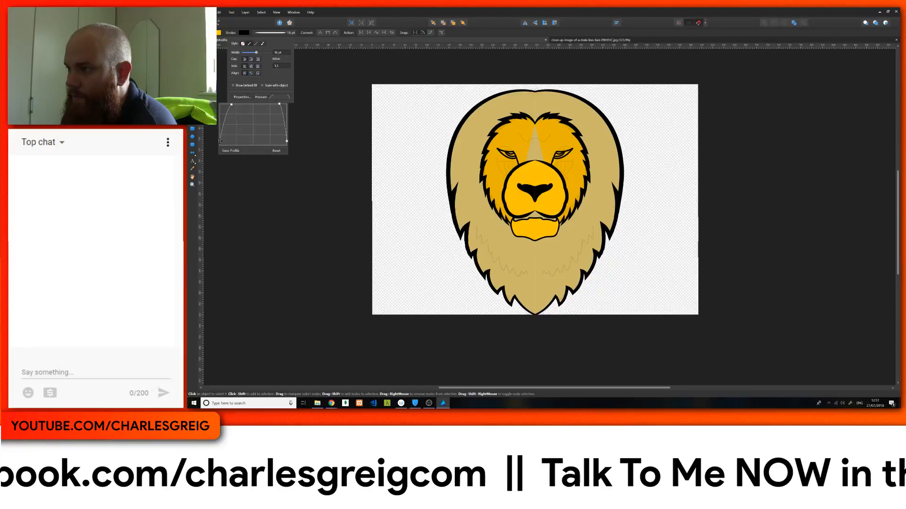
pyautogui.moveTo(220, 144)
pyautogui.mouseDown()
pyautogui.moveTo(223, 113)
pyautogui.moveTo(220, 145)
pyautogui.mouseUp()
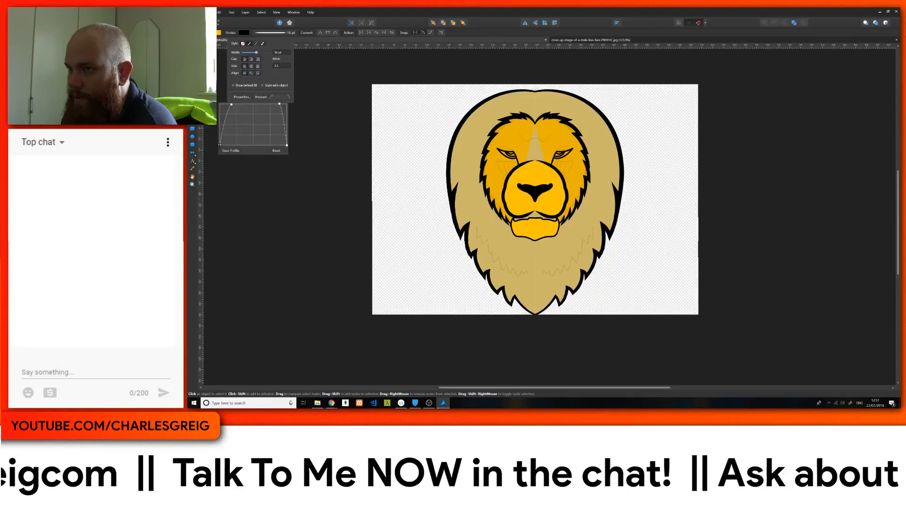
pyautogui.moveTo(219, 110); pyautogui.dragTo(212, 155)
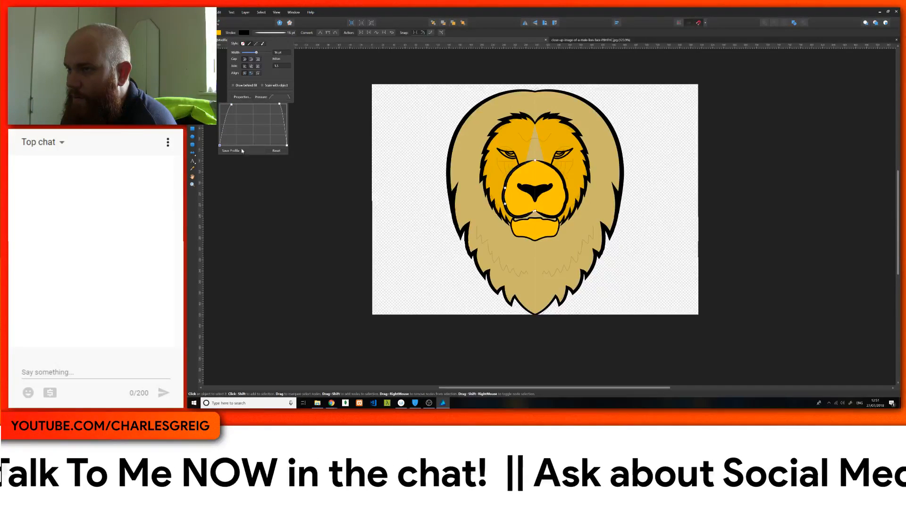
pyautogui.moveTo(287, 146)
pyautogui.mouseDown()
pyautogui.moveTo(294, 96)
pyautogui.moveTo(269, 111)
pyautogui.moveTo(270, 125)
pyautogui.moveTo(254, 125)
pyautogui.moveTo(279, 109)
pyautogui.moveTo(277, 130)
pyautogui.moveTo(276, 104)
pyautogui.moveTo(260, 97)
pyautogui.moveTo(267, 97)
pyautogui.moveTo(249, 125)
pyautogui.moveTo(228, 119)
pyautogui.moveTo(230, 111)
pyautogui.mouseUp()
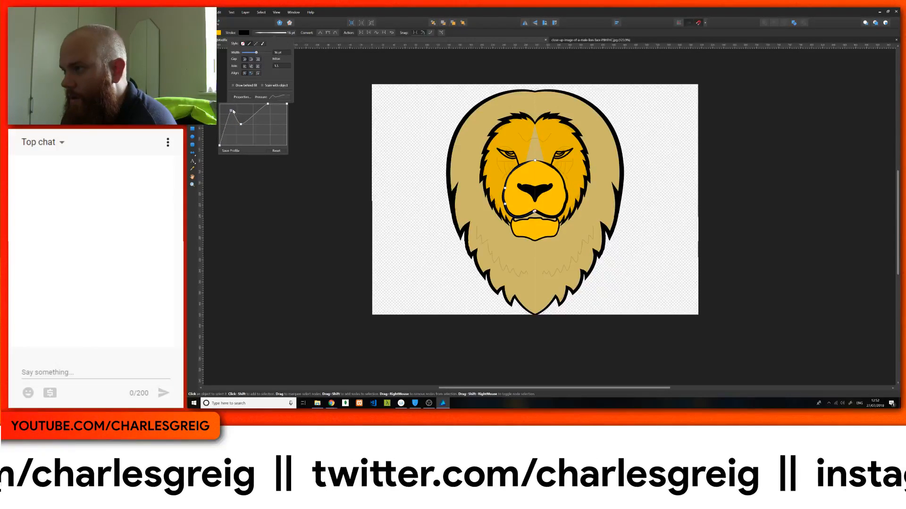
# Step: Select the chin outline and thicken its stroke to 14 pt
pyautogui.click(522, 230)
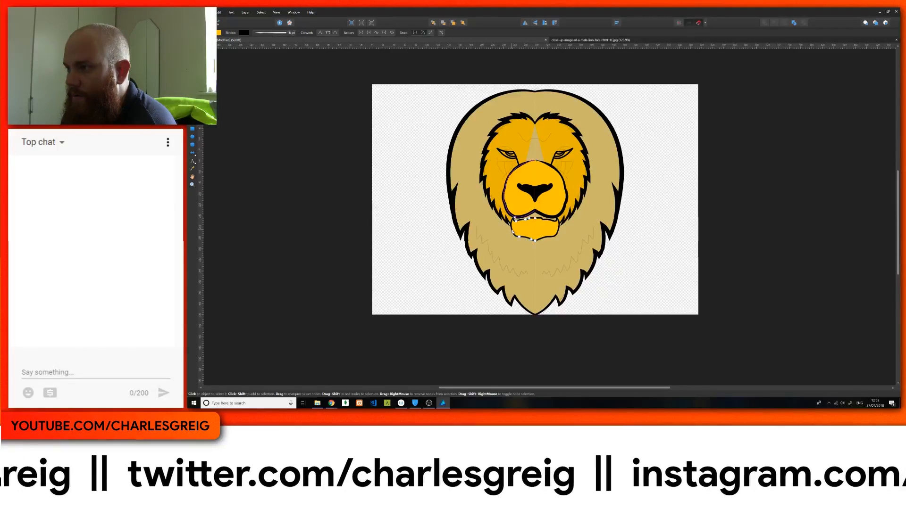
pyautogui.click(284, 35)
pyautogui.scroll(2, 282, 56)
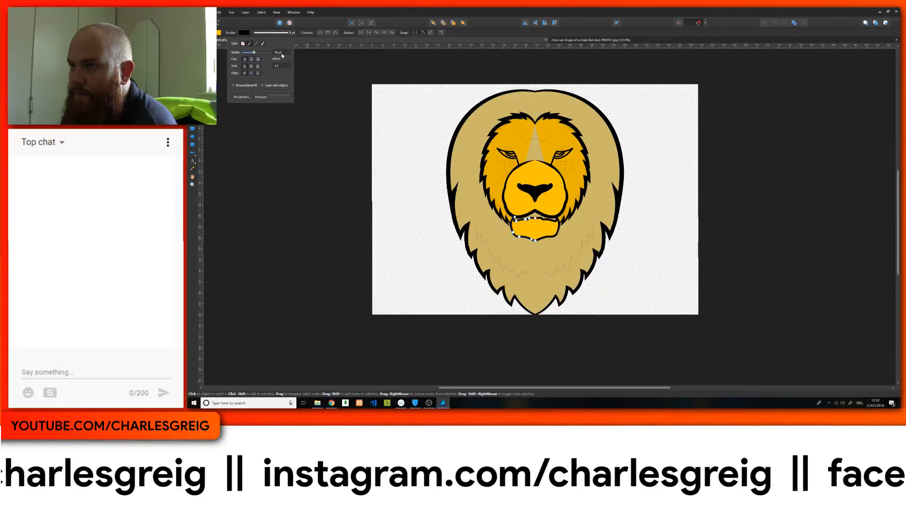
pyautogui.scroll(1, 282, 56)
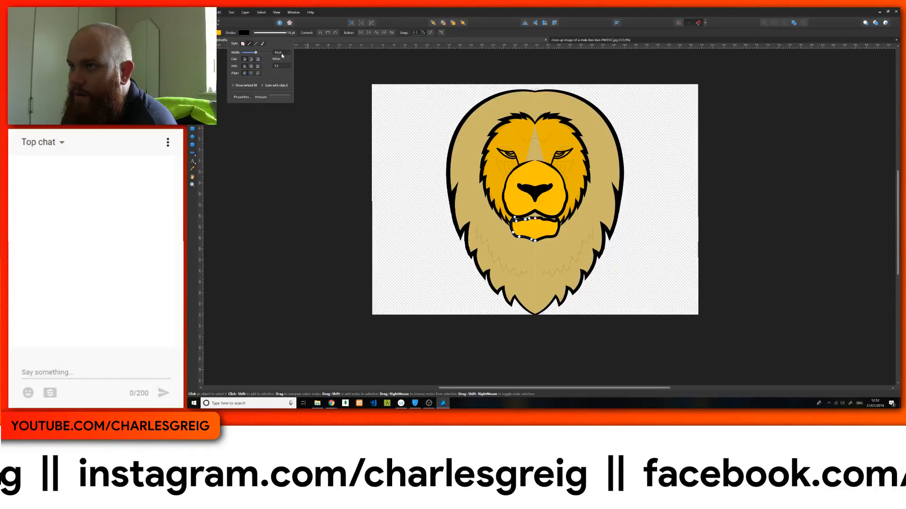
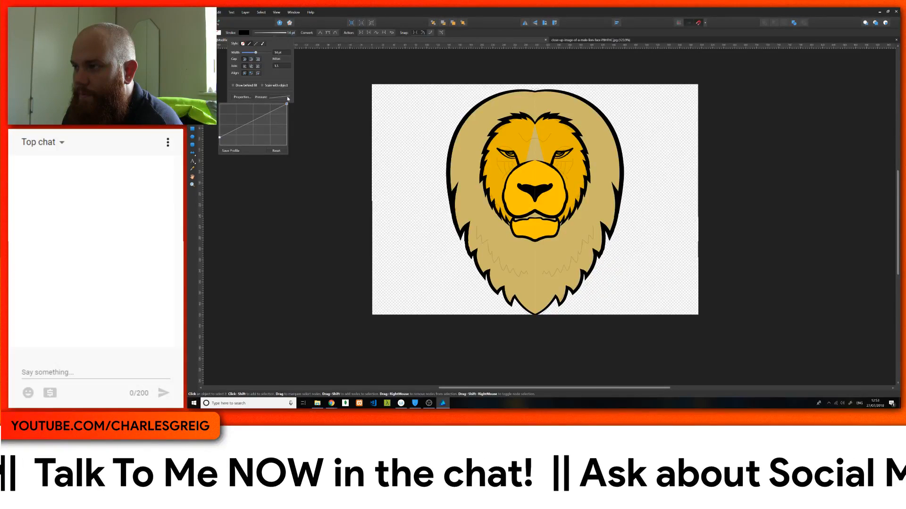
# Step: Bow the pressure profile of the thick line over the left eye upwards so it gains thickness sooner before its full end
pyautogui.moveTo(287, 98); pyautogui.dragTo(286, 99)
pyautogui.moveTo(251, 124)
pyautogui.mouseDown()
pyautogui.moveTo(273, 105)
pyautogui.moveTo(247, 110)
pyautogui.mouseUp()
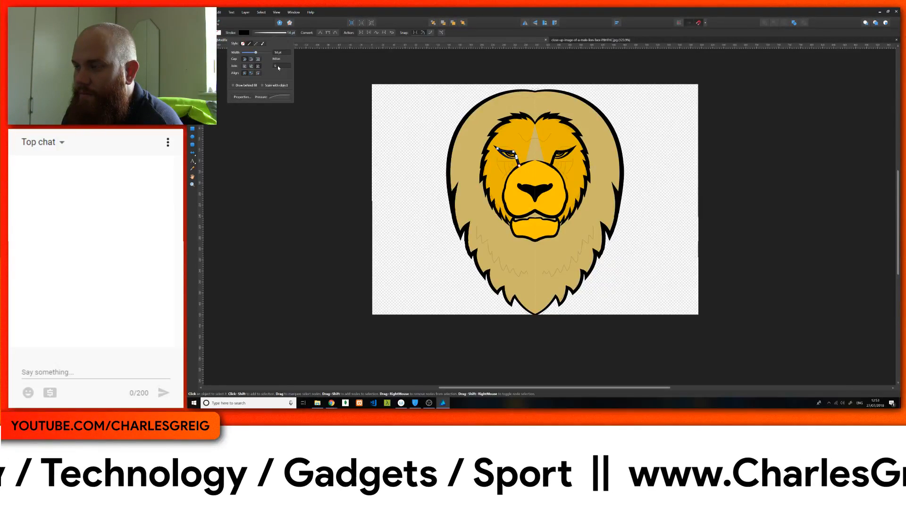
pyautogui.scroll(-2, 278, 66)
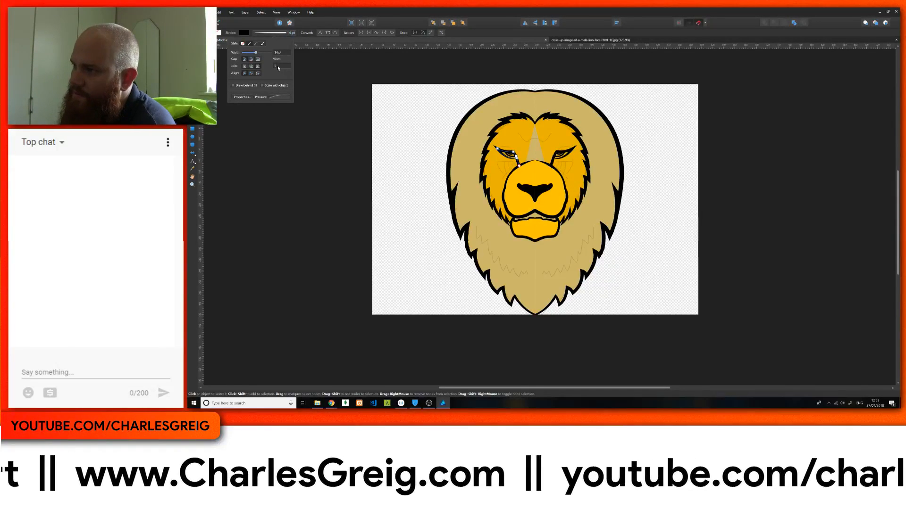
pyautogui.click(276, 97)
pyautogui.moveTo(247, 110)
pyautogui.mouseDown()
pyautogui.moveTo(253, 123)
pyautogui.moveTo(234, 121)
pyautogui.moveTo(273, 108)
pyautogui.moveTo(261, 109)
pyautogui.mouseUp()
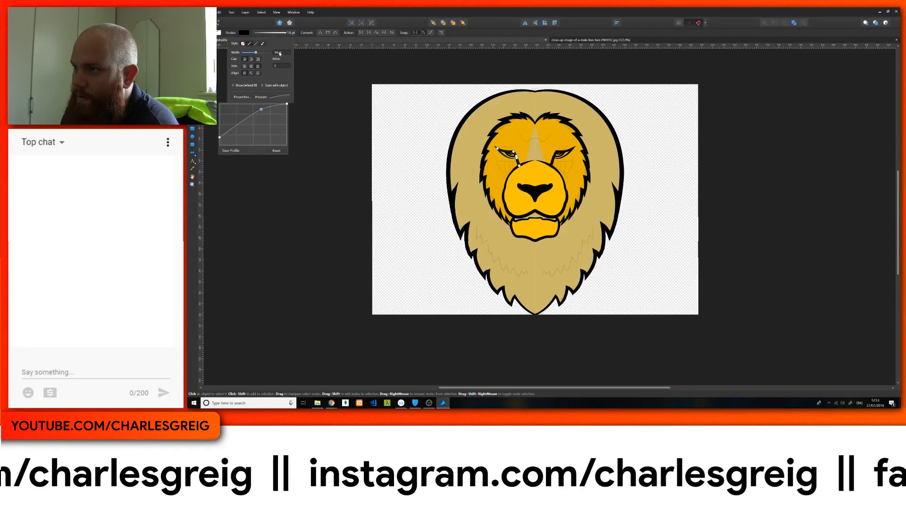
# Step: Thicken the left eye line's stroke to 22 pt and sag its pressure profile so the thickness builds up late, finishing with nothing selected
pyautogui.click(280, 53)
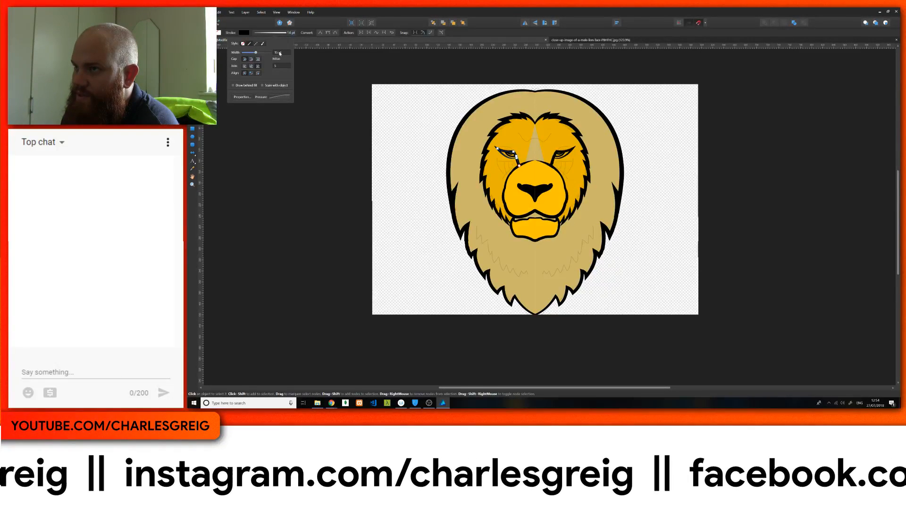
pyautogui.scroll(3, 280, 53)
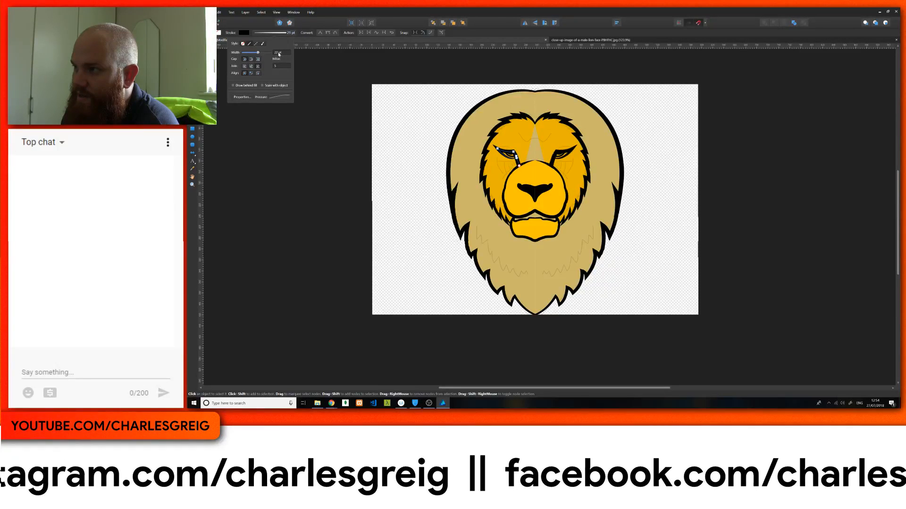
pyautogui.click(279, 96)
pyautogui.moveTo(258, 121)
pyautogui.mouseDown()
pyautogui.moveTo(242, 141)
pyautogui.moveTo(257, 130)
pyautogui.mouseUp()
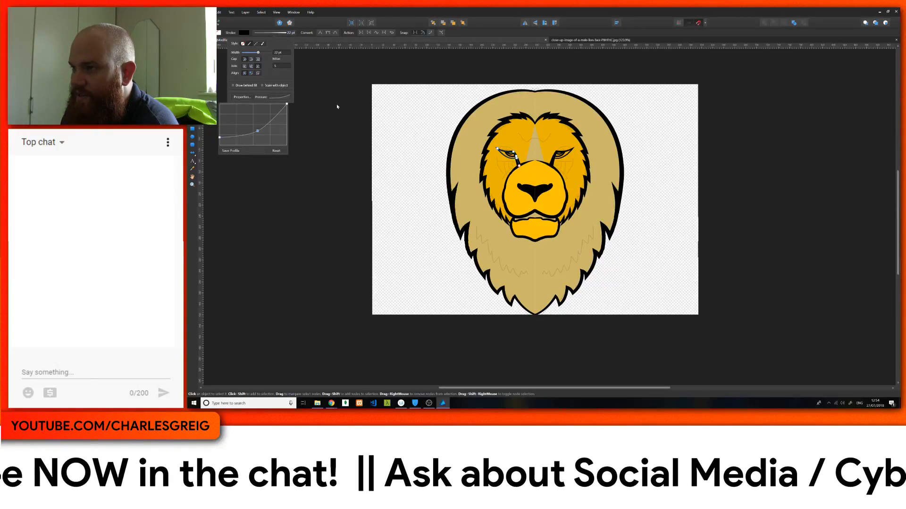
pyautogui.click(417, 107)
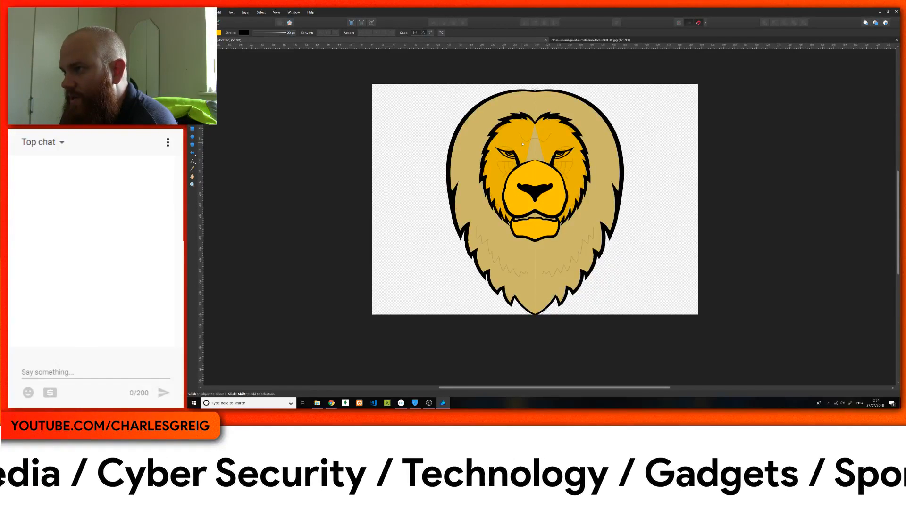
pyautogui.click(505, 125)
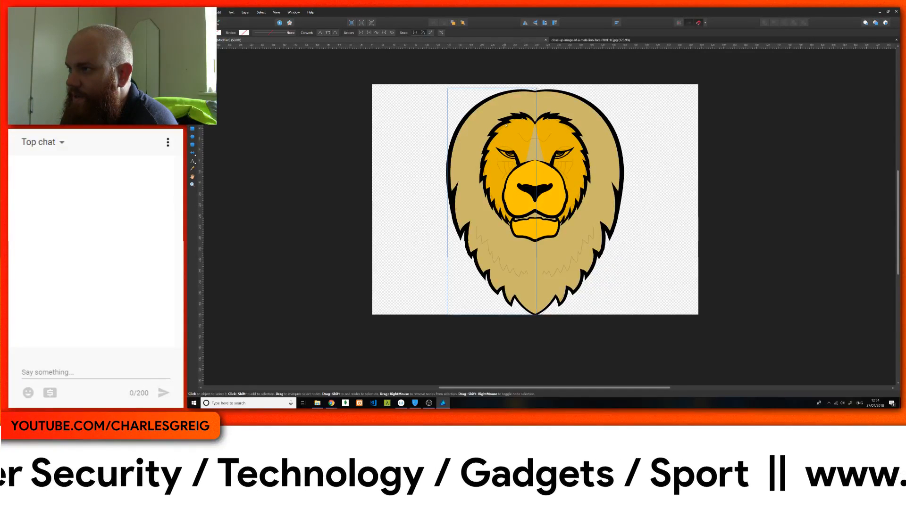
pyautogui.scroll(4, 517, 150)
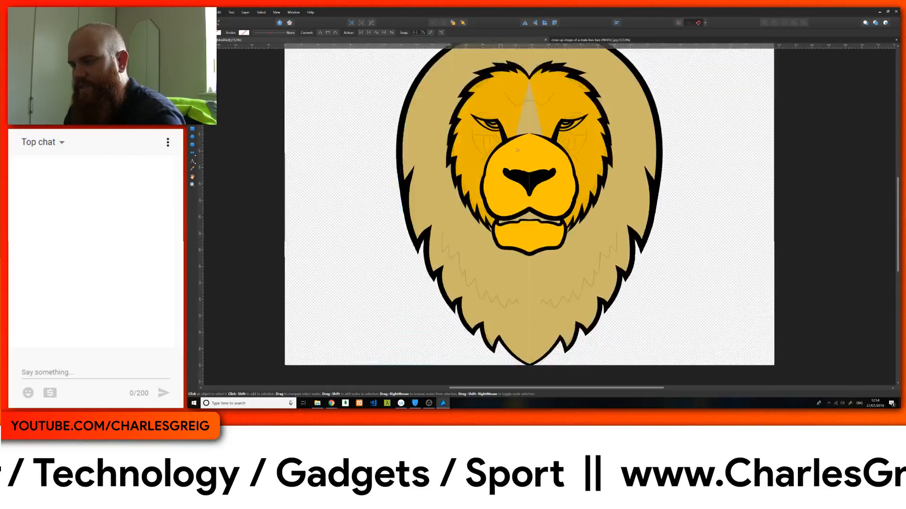
pyautogui.scroll(3, 518, 162)
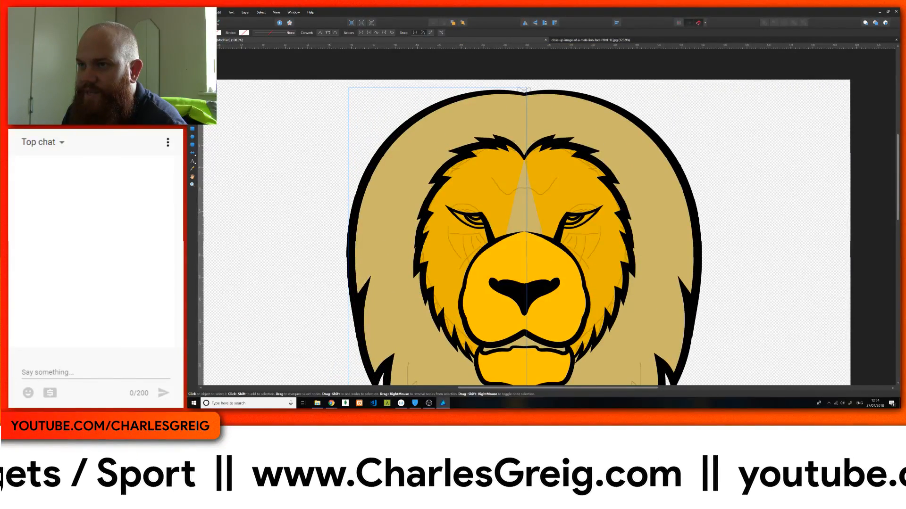
pyautogui.press('p')
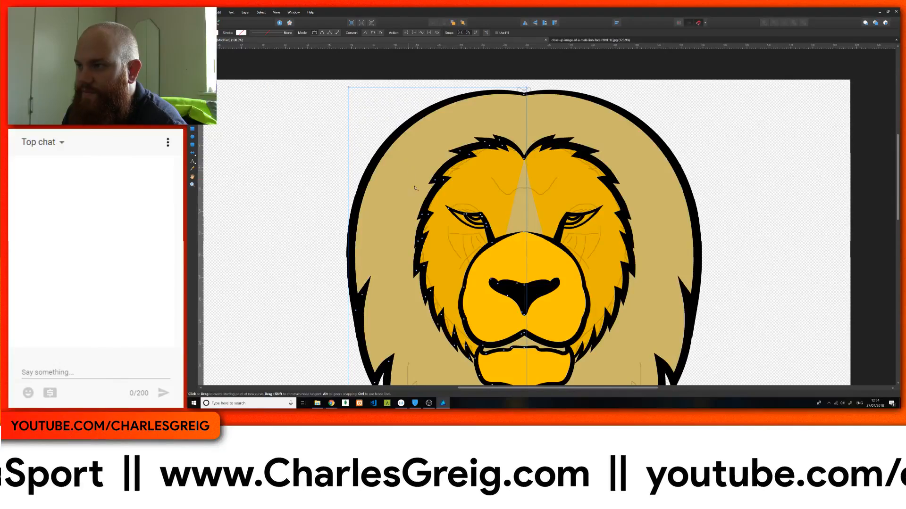
pyautogui.click(431, 294)
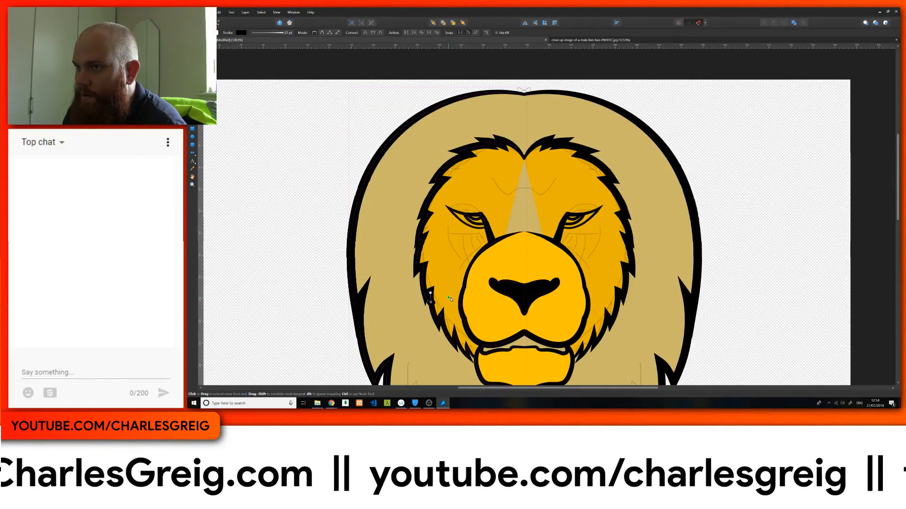
pyautogui.scroll(-1, 451, 299)
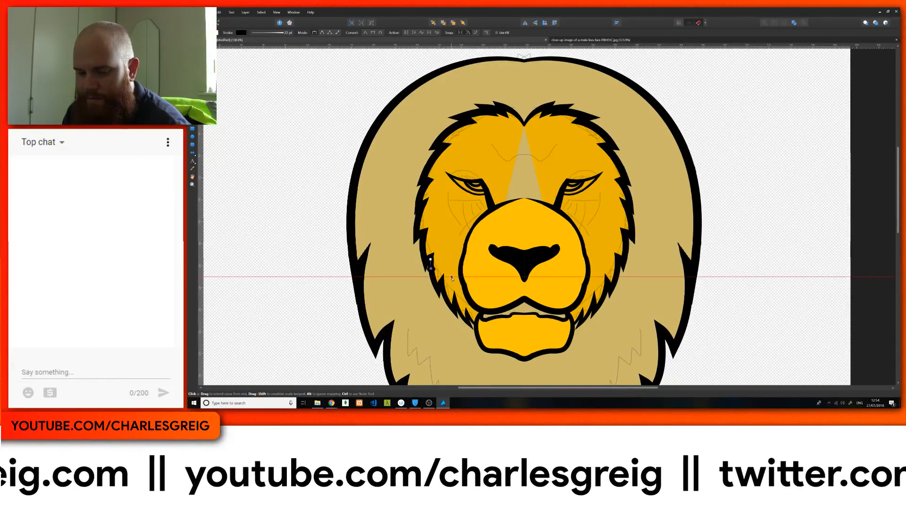
pyautogui.hotkey('ctrl', 'z')
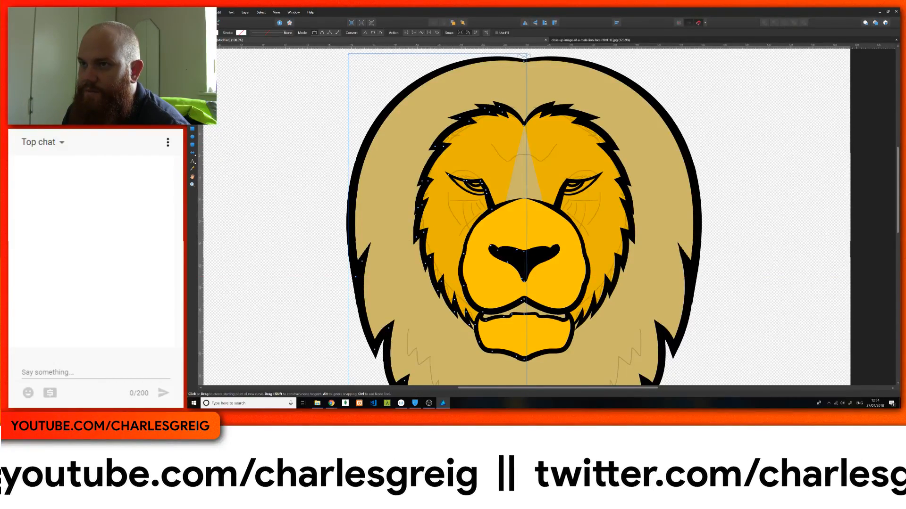
# Step: Select the face fur outline and start a new Pen curve from the forehead notch down the centre line to the muzzle's upper edge
pyautogui.press('a')
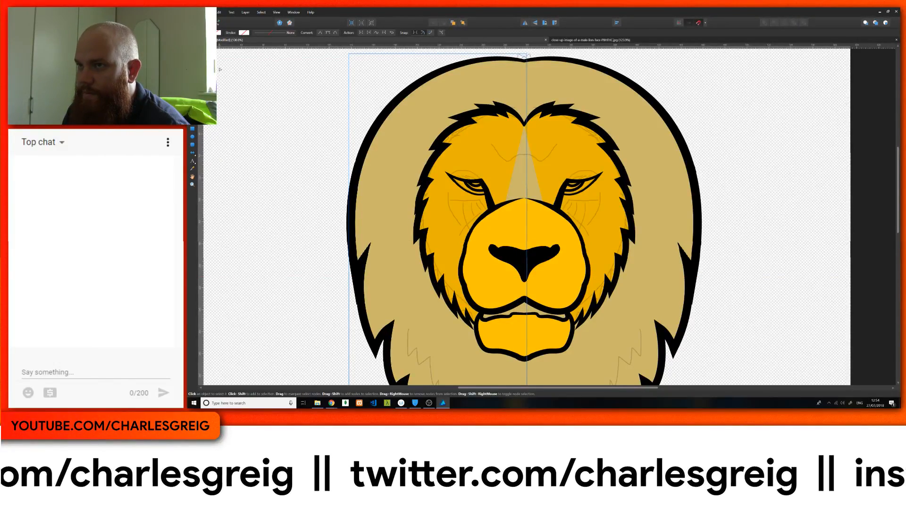
pyautogui.press('v')
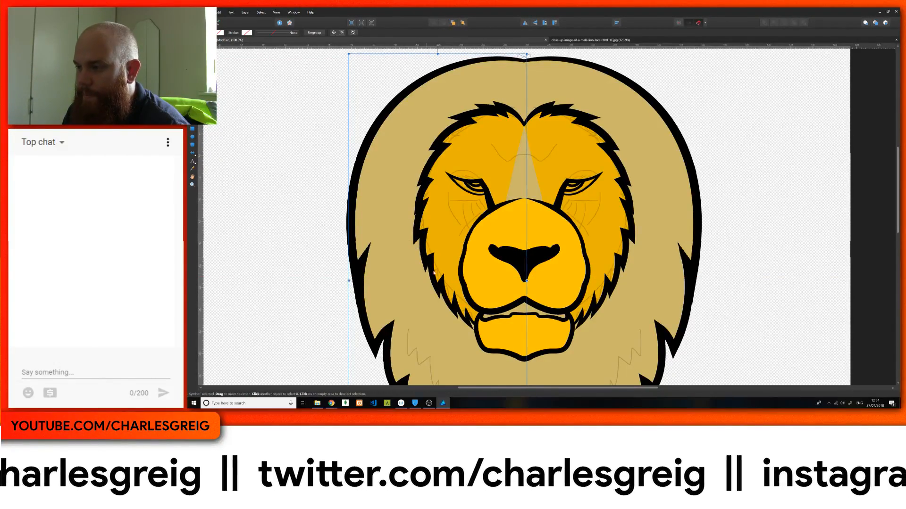
pyautogui.click(472, 324)
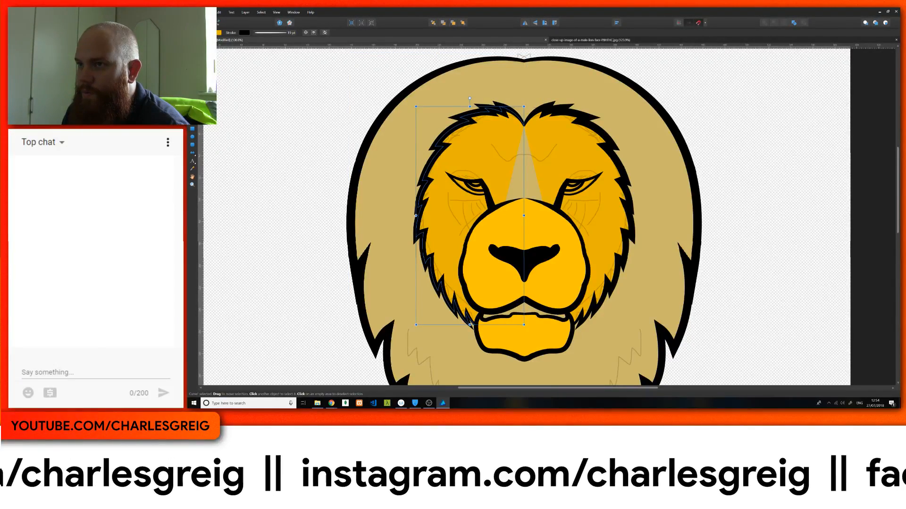
pyautogui.press('a')
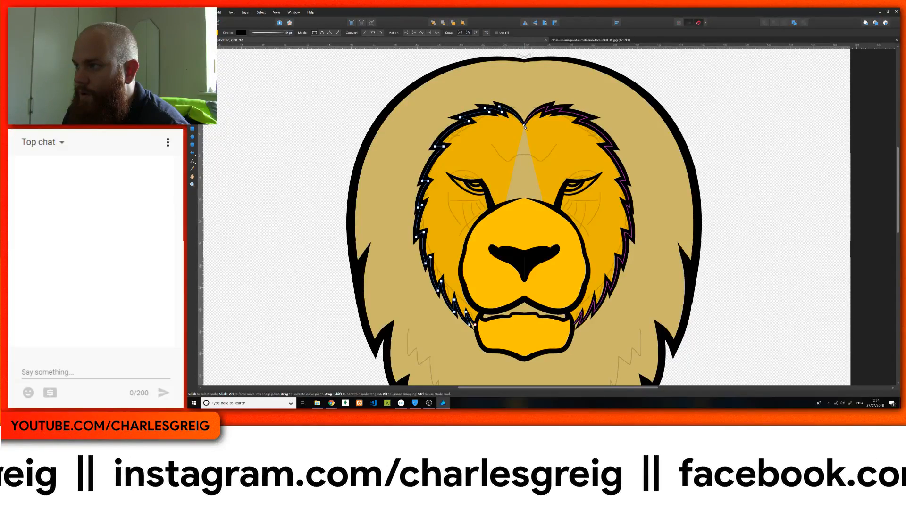
pyautogui.press('p')
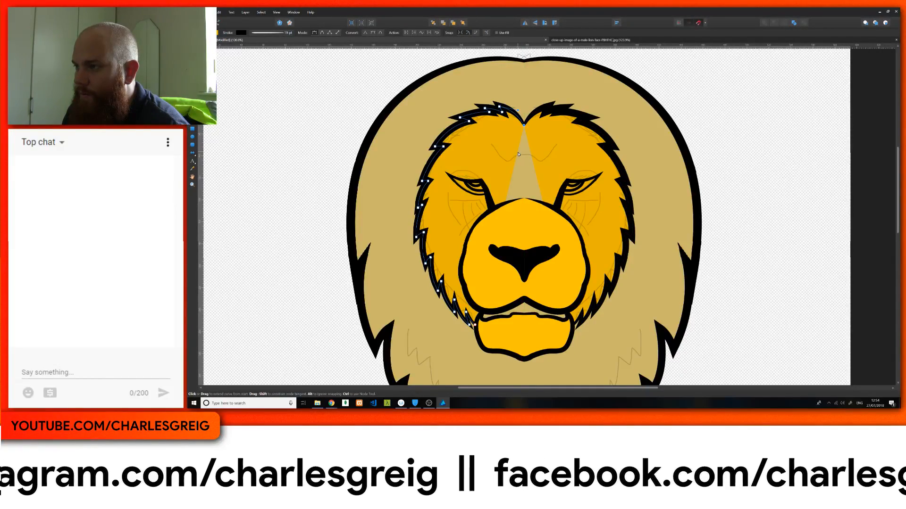
pyautogui.moveTo(522, 151); pyautogui.dragTo(523, 159)
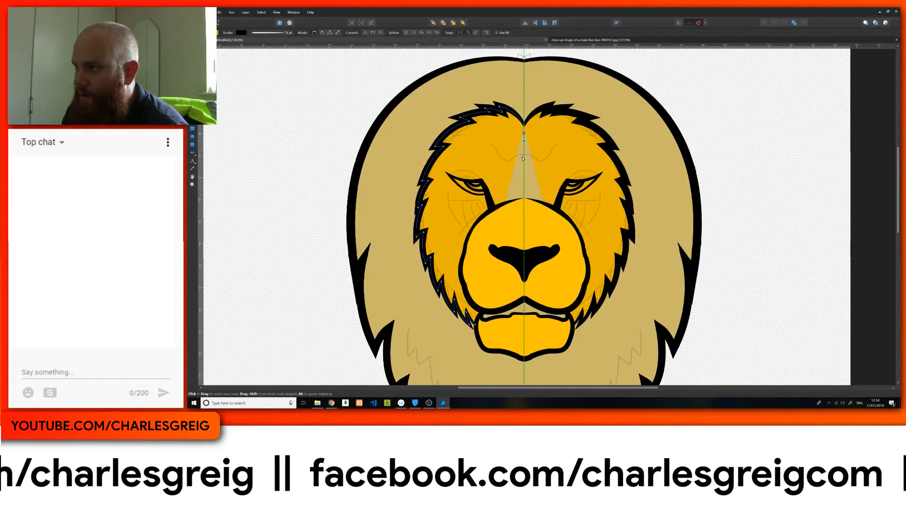
pyautogui.click(523, 206)
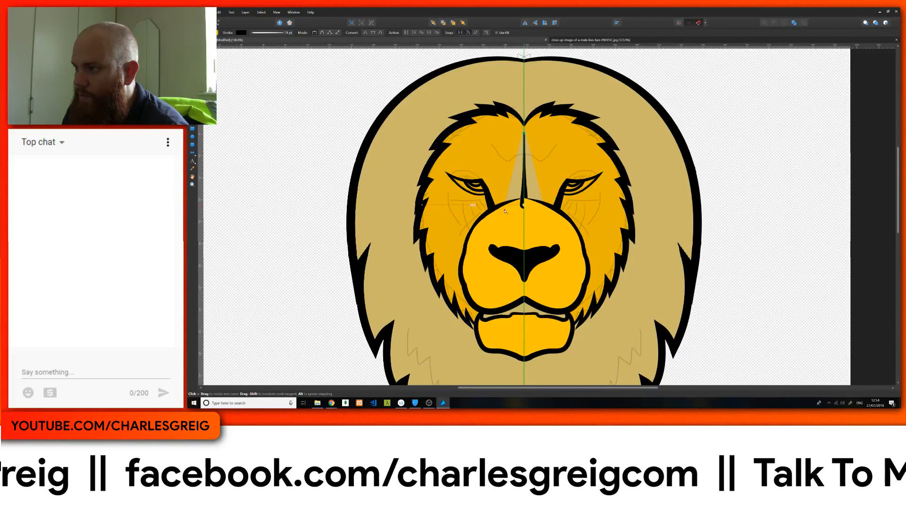
# Step: Continue the curve down inside the muzzle's left side to the jaw, and return up past the eye to the forehead notch
pyautogui.click(470, 241)
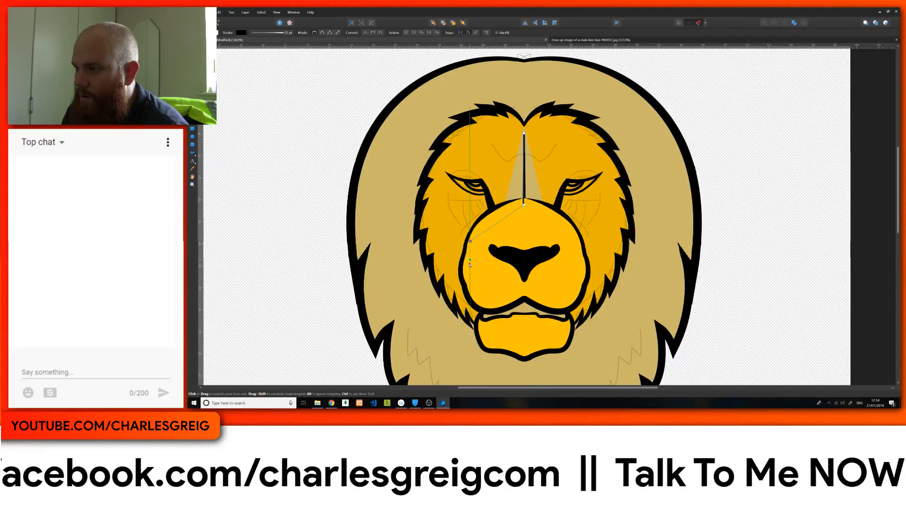
pyautogui.click(476, 295)
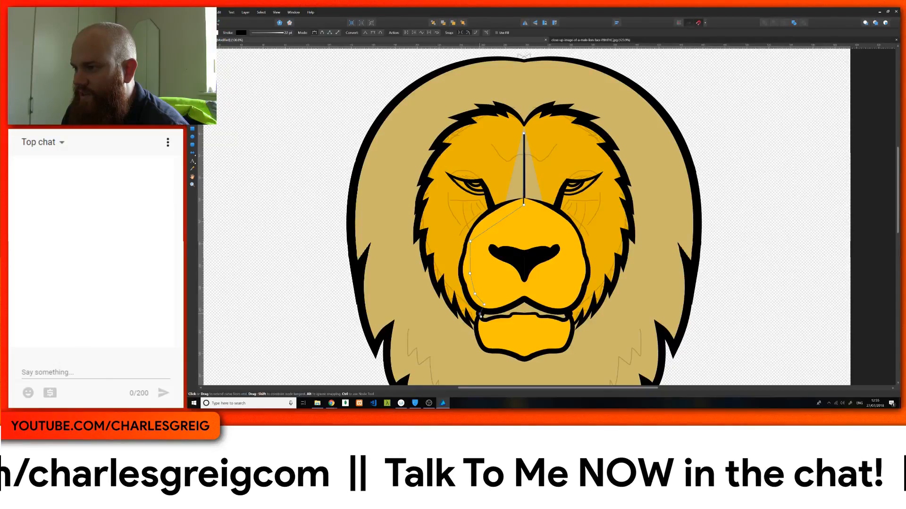
pyautogui.click(475, 320)
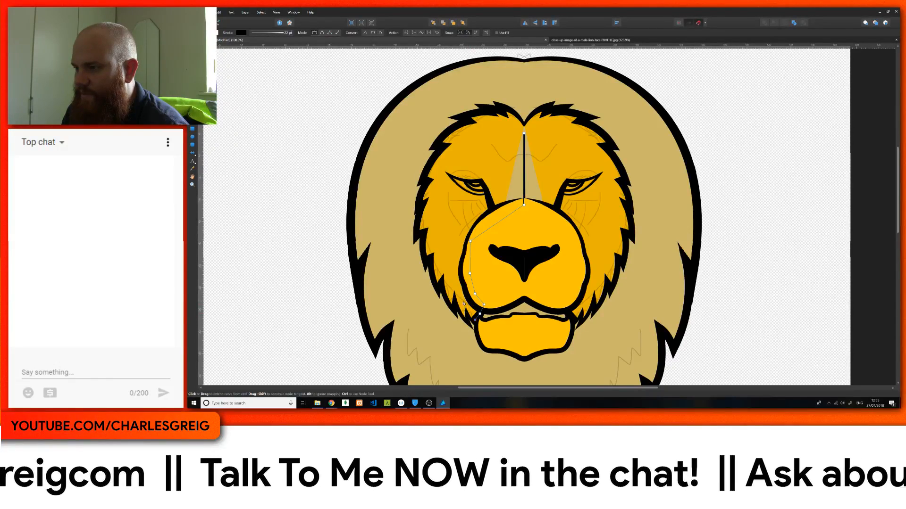
pyautogui.click(463, 301)
pyautogui.click(508, 133)
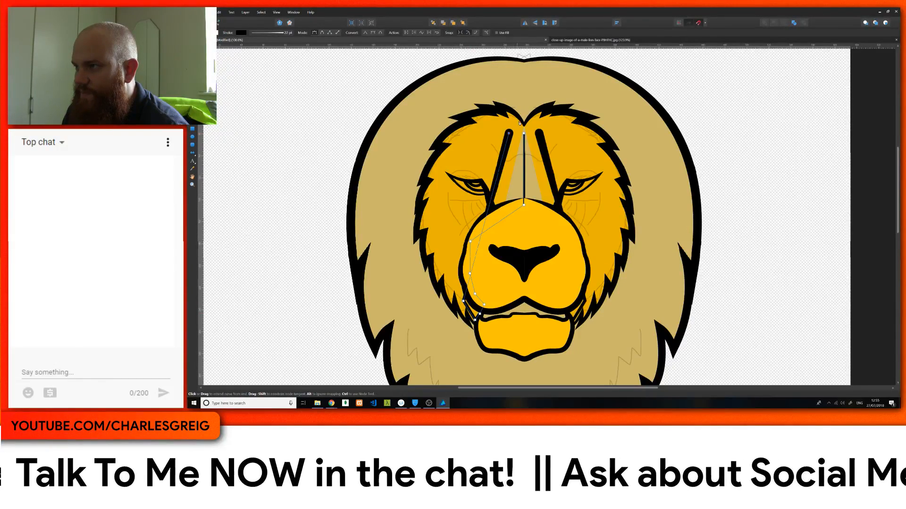
pyautogui.click(522, 122)
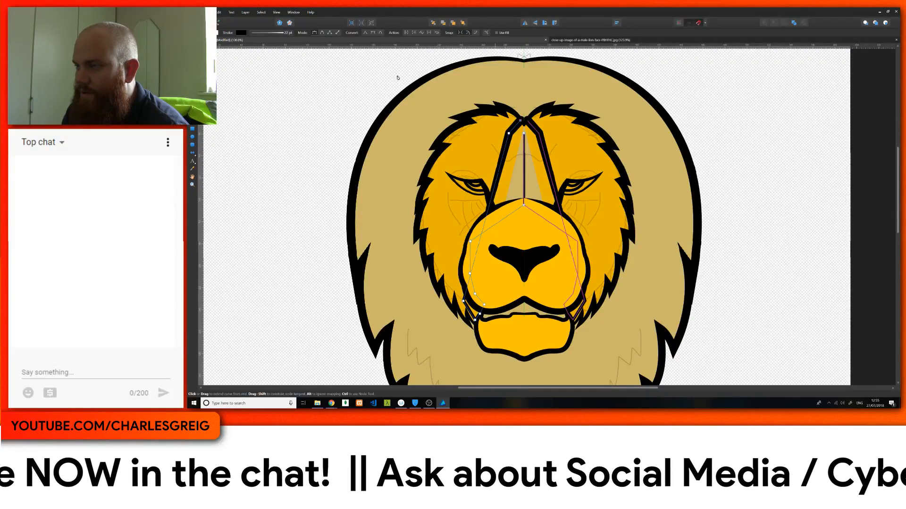
# Step: Reset the new curve's pressure profile and thin its stroke to 1 pt
pyautogui.click(257, 32)
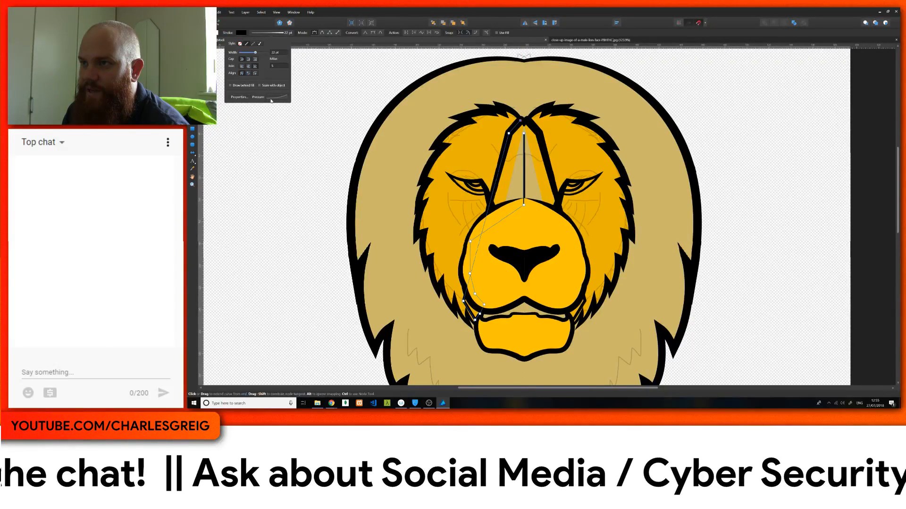
pyautogui.click(273, 97)
pyautogui.click(274, 150)
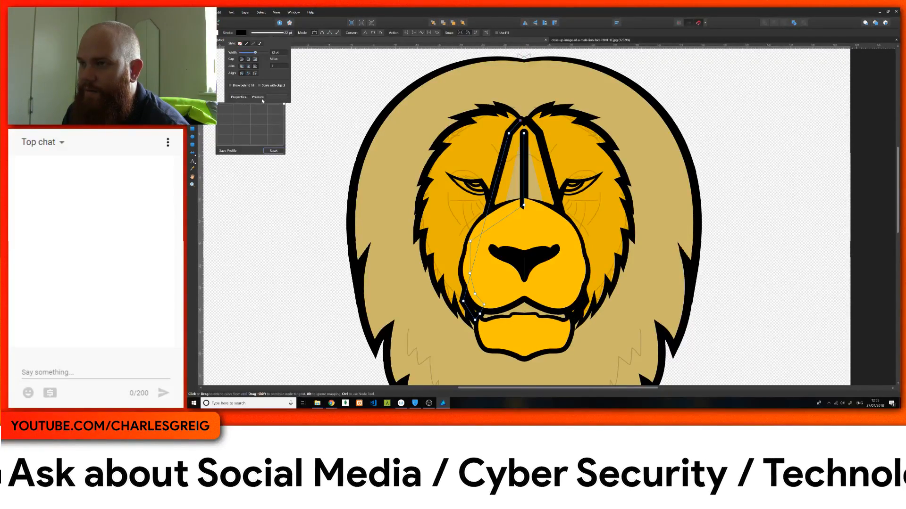
pyautogui.click(275, 52)
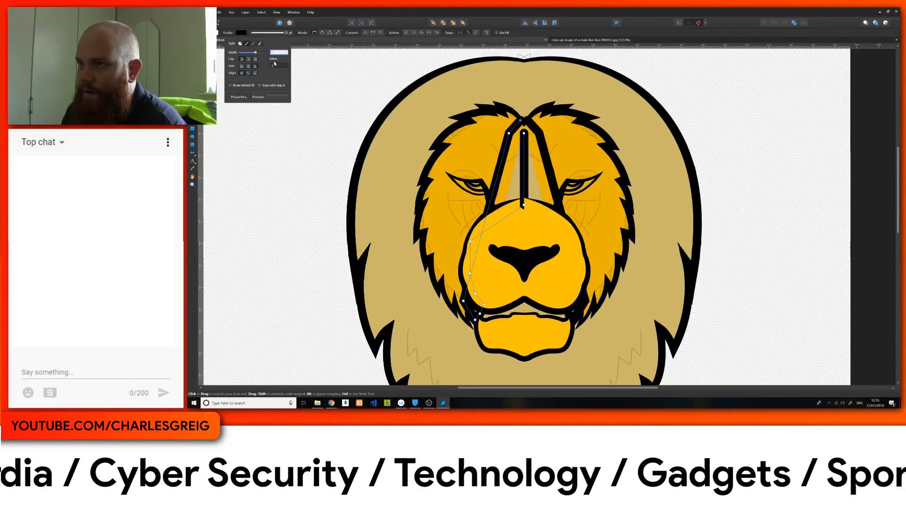
pyautogui.write('1')
pyautogui.press('Tab')
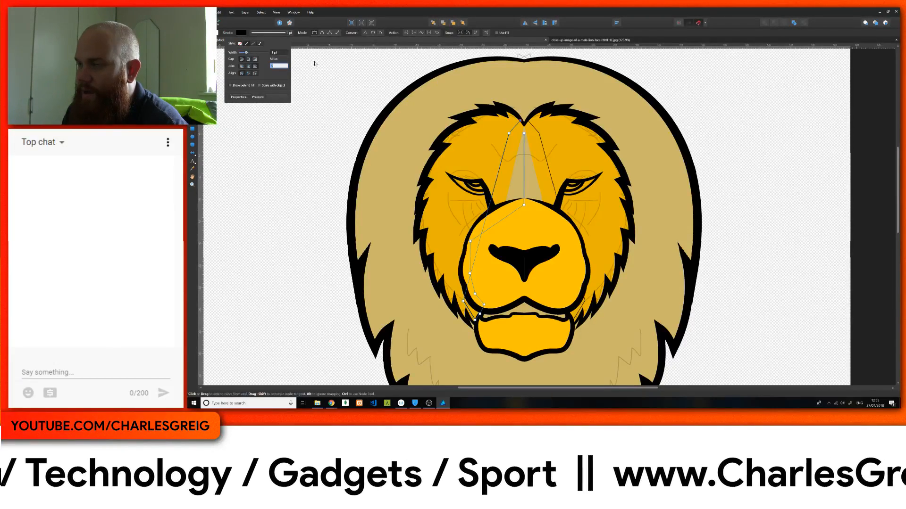
# Step: Close the nose-bridge shape at the forehead centre and give it the face's orange-yellow fill with no stroke
pyautogui.click(524, 126)
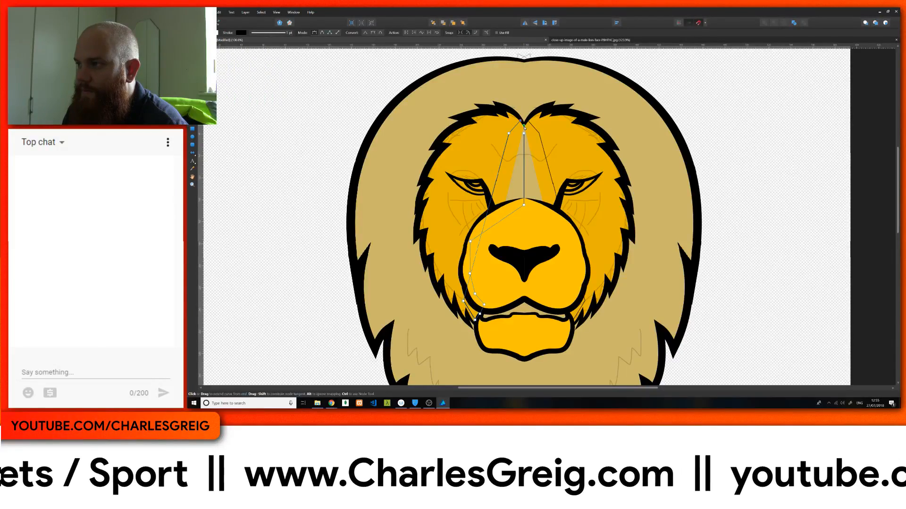
pyautogui.click(524, 134)
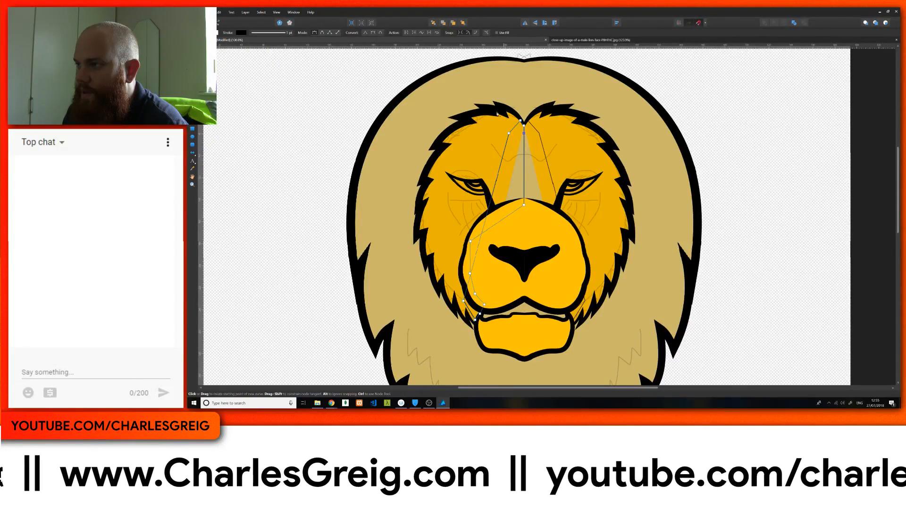
pyautogui.click(242, 33)
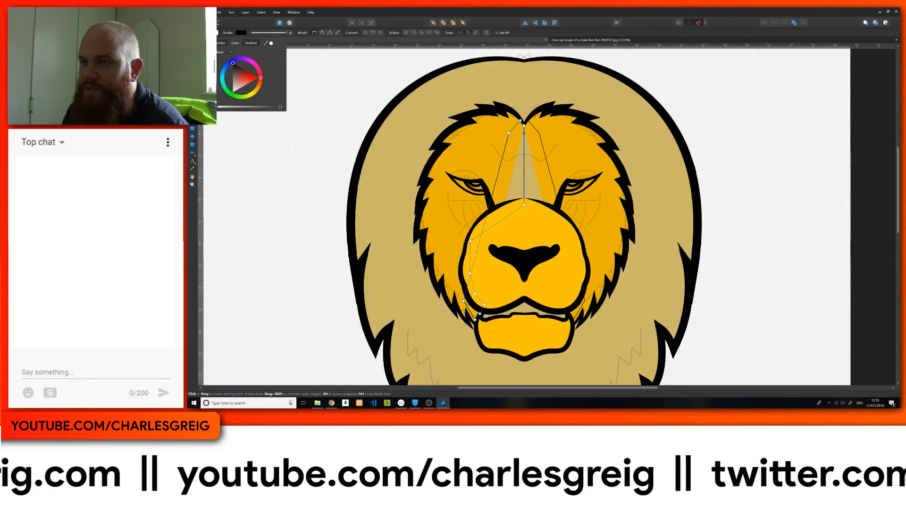
pyautogui.click(202, 43)
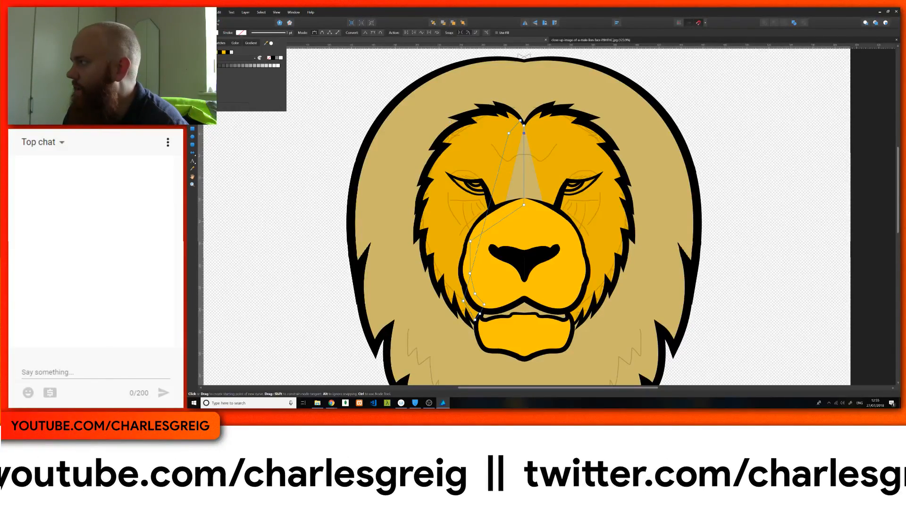
pyautogui.click(213, 32)
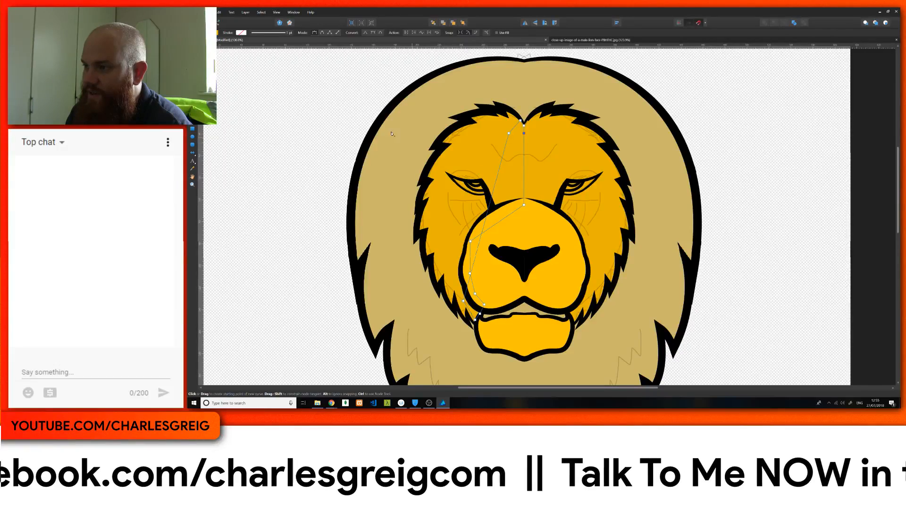
# Step: Select the mane outline and add two nodes on its upper-left edge, pulling the second inward to form a fur tuft
pyautogui.press('v')
pyautogui.click(321, 147)
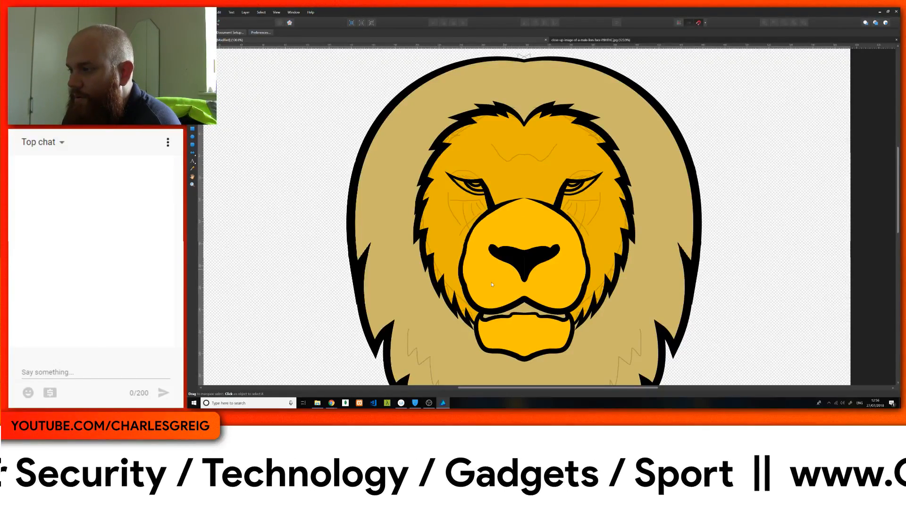
pyautogui.scroll(-5, 553, 211)
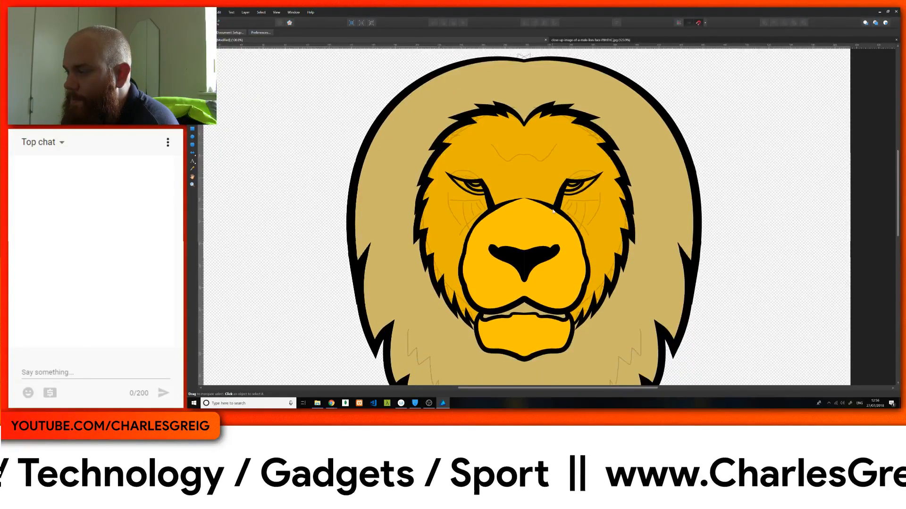
pyautogui.scroll(4, 553, 211)
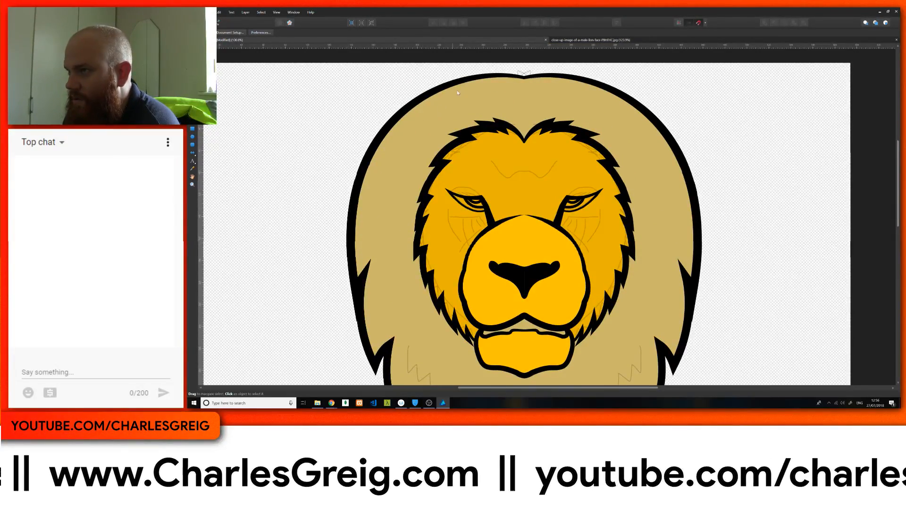
pyautogui.press('a')
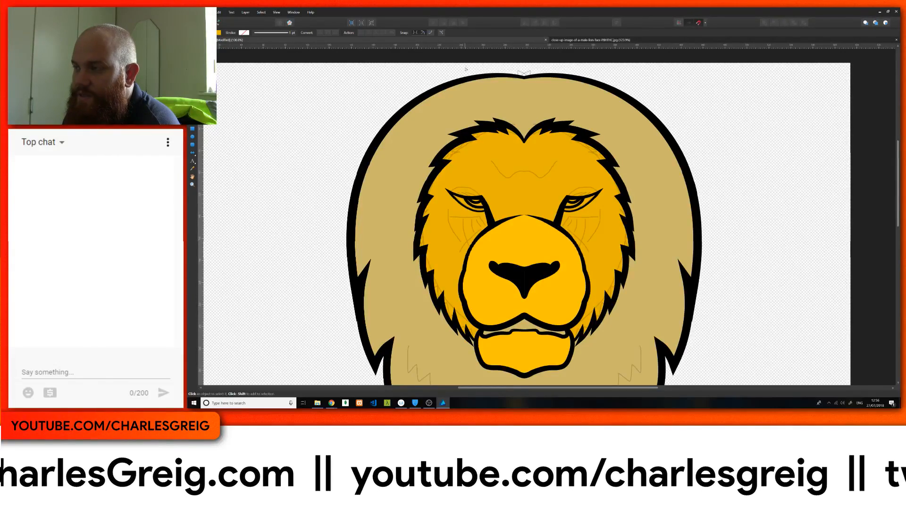
pyautogui.click(447, 86)
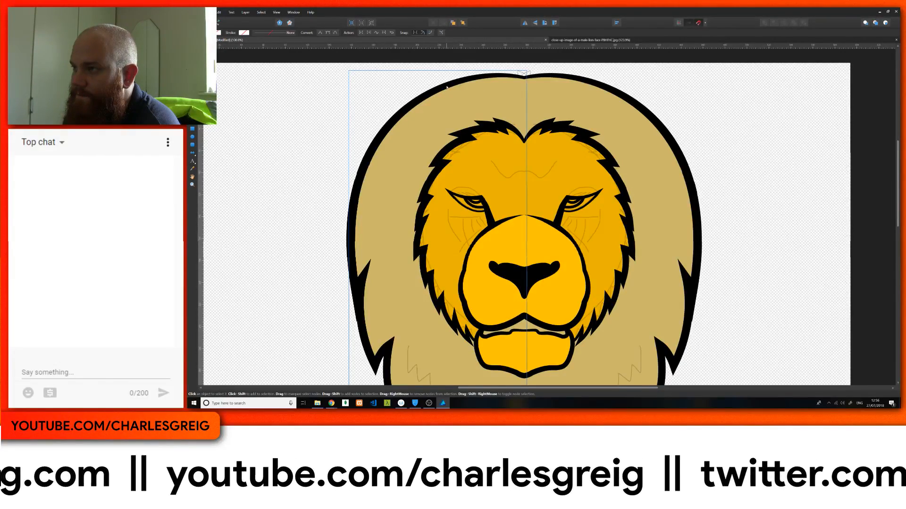
pyautogui.click(445, 87)
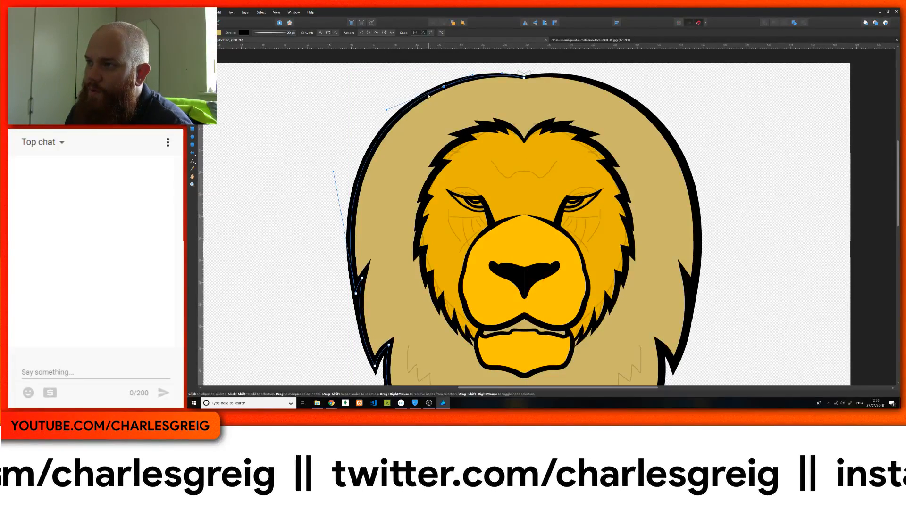
pyautogui.click(429, 93)
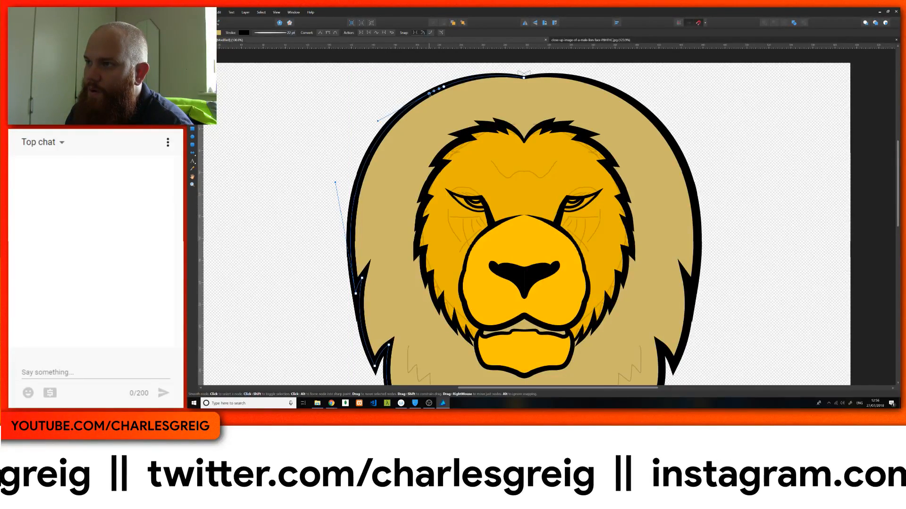
pyautogui.moveTo(429, 94); pyautogui.dragTo(455, 94)
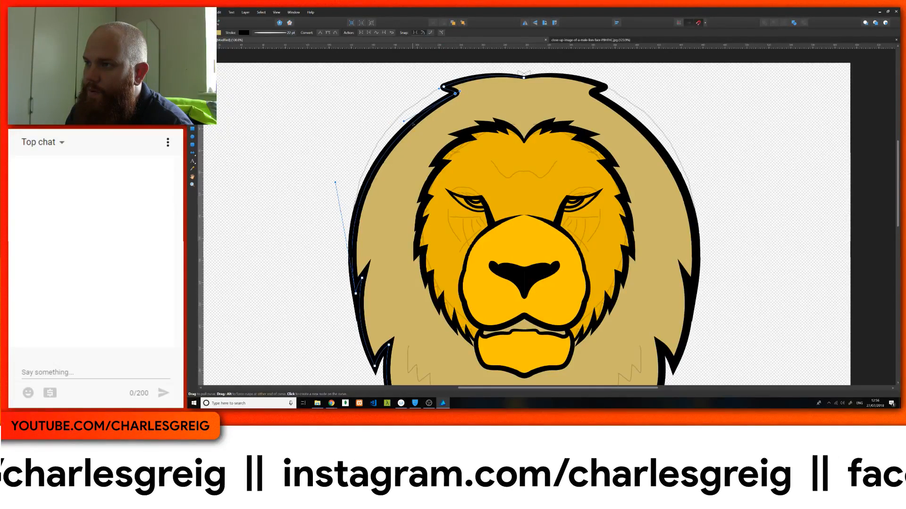
# Step: Form a second fur tuft further down the mane's upper-left edge with two added nodes, pulling the lower one inward
pyautogui.click(401, 117)
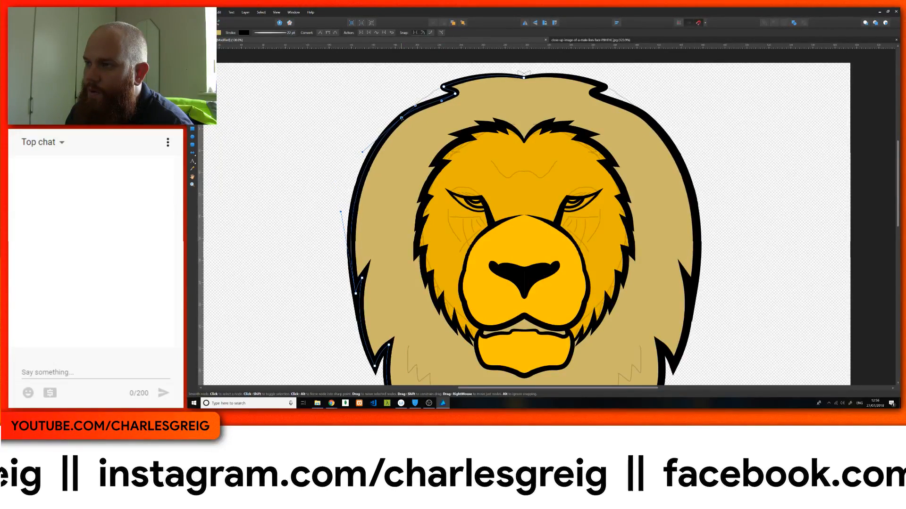
pyautogui.moveTo(401, 118); pyautogui.dragTo(398, 119)
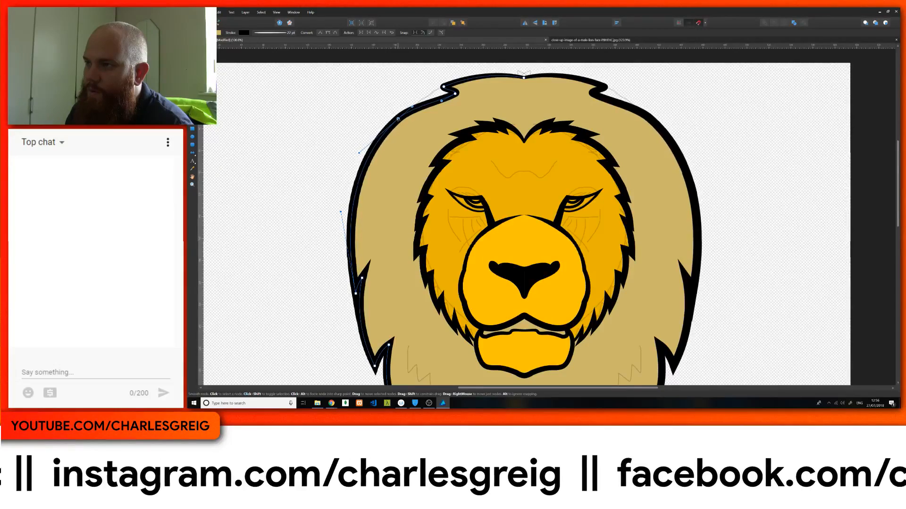
pyautogui.click(388, 130)
pyautogui.moveTo(388, 128); pyautogui.dragTo(411, 123)
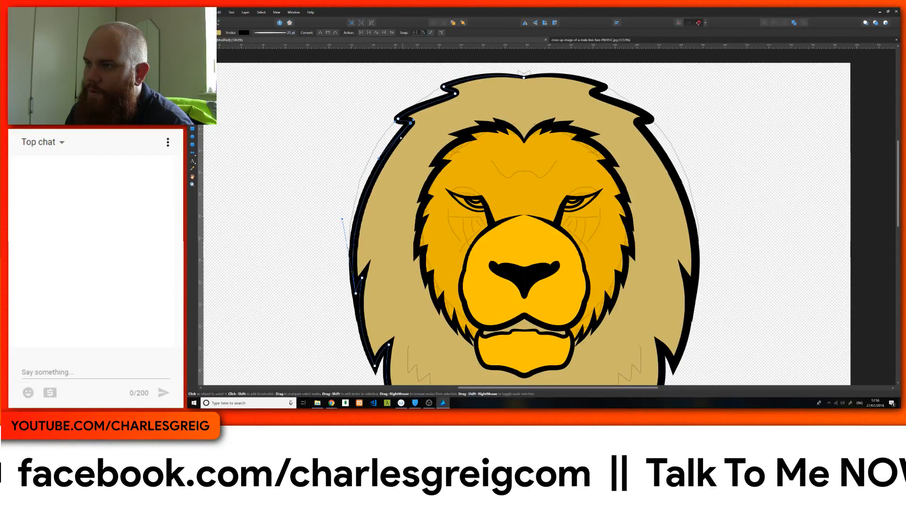
# Step: Add a third fur tuft on the mane's left edge level with the forehead, and extend its sharpened tip down and outward
pyautogui.click(375, 167)
pyautogui.moveTo(374, 168); pyautogui.dragTo(368, 164)
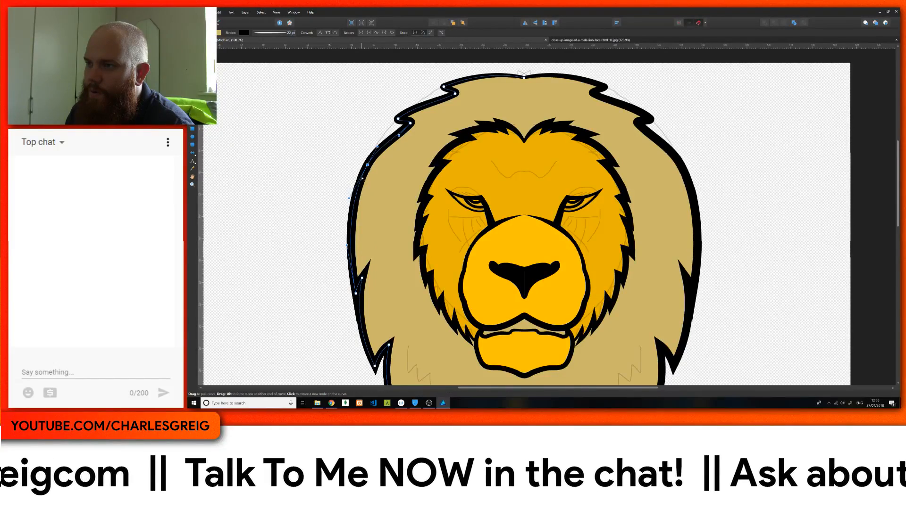
pyautogui.moveTo(374, 177); pyautogui.dragTo(372, 176)
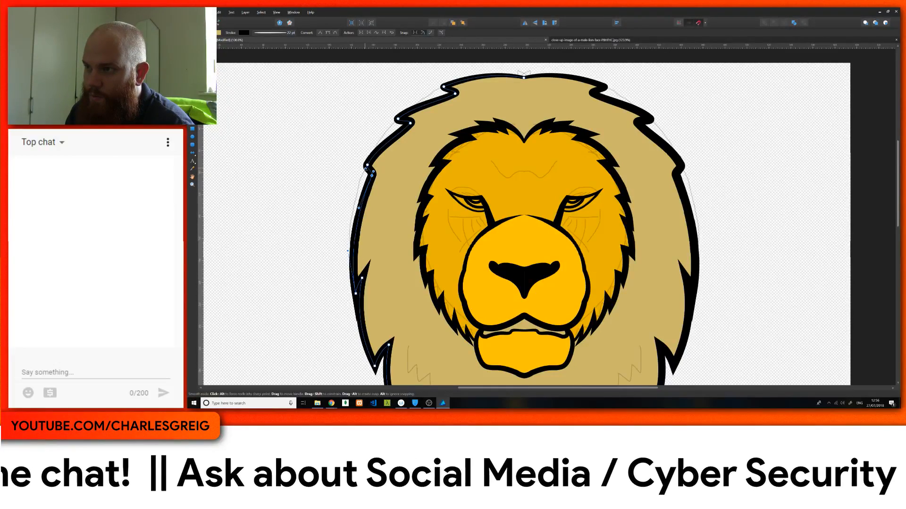
pyautogui.keyDown('alt'); pyautogui.click(366, 168); pyautogui.keyUp('alt')
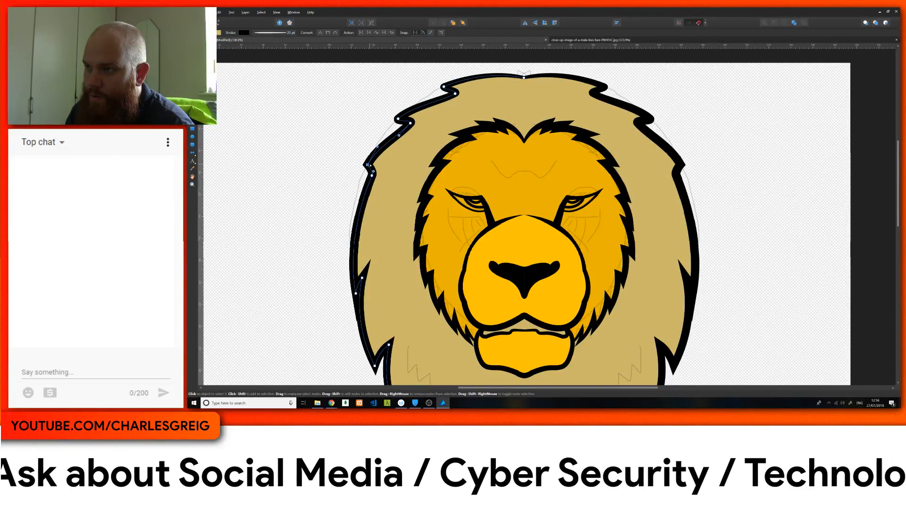
pyautogui.moveTo(367, 165); pyautogui.dragTo(363, 176)
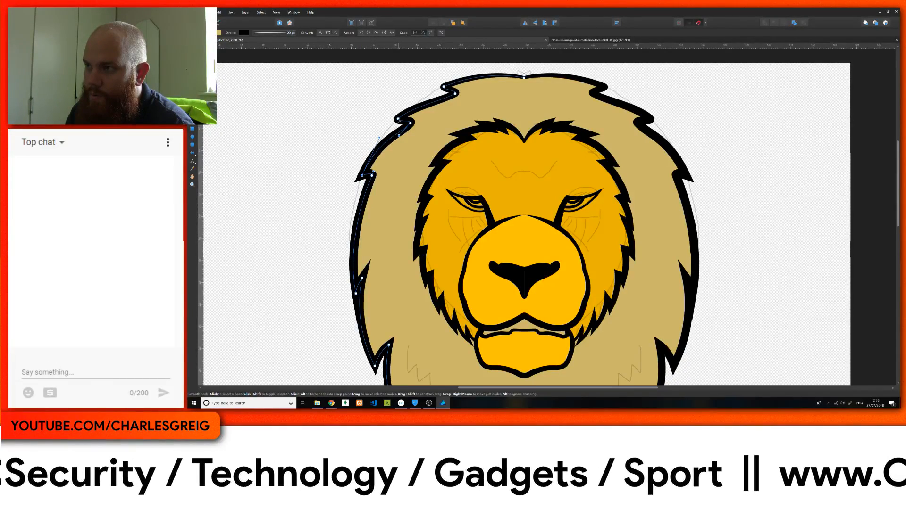
# Step: Sharpen the middle tuft's tip, and reshape the third tuft with a sharp, raised notch and a fuller curve above it
pyautogui.click(398, 119)
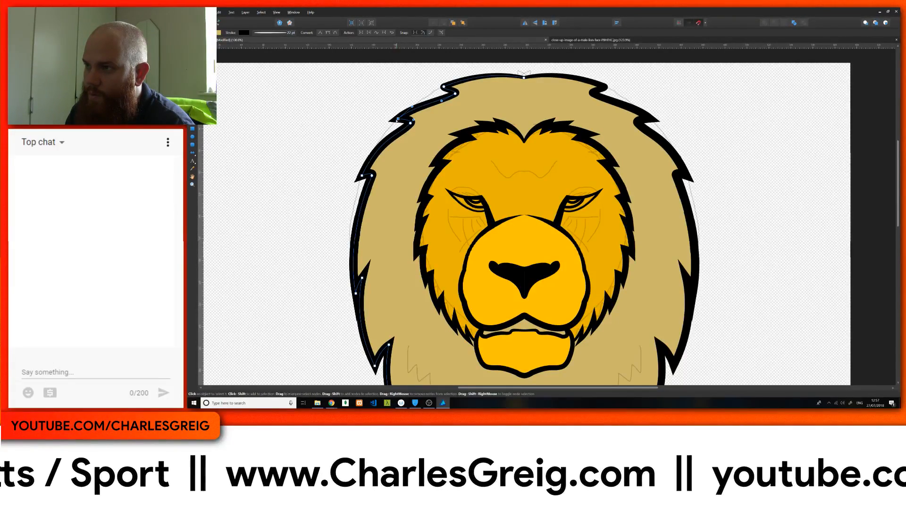
pyautogui.moveTo(398, 119); pyautogui.dragTo(395, 121)
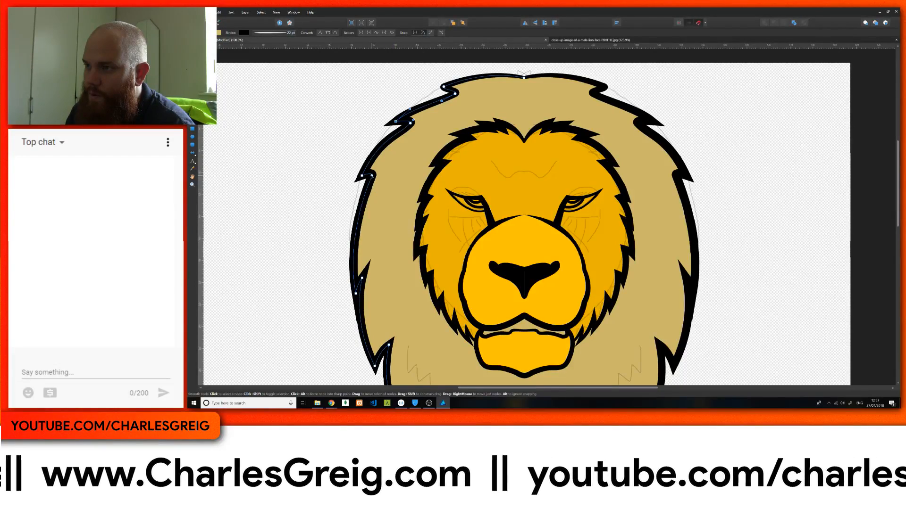
pyautogui.click(372, 176)
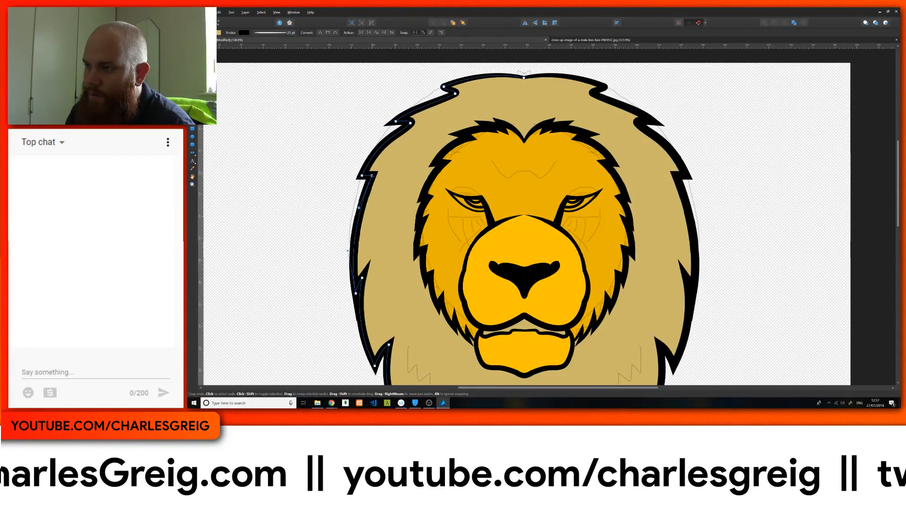
pyautogui.moveTo(372, 175)
pyautogui.mouseDown()
pyautogui.moveTo(375, 169)
pyautogui.moveTo(361, 178)
pyautogui.mouseUp()
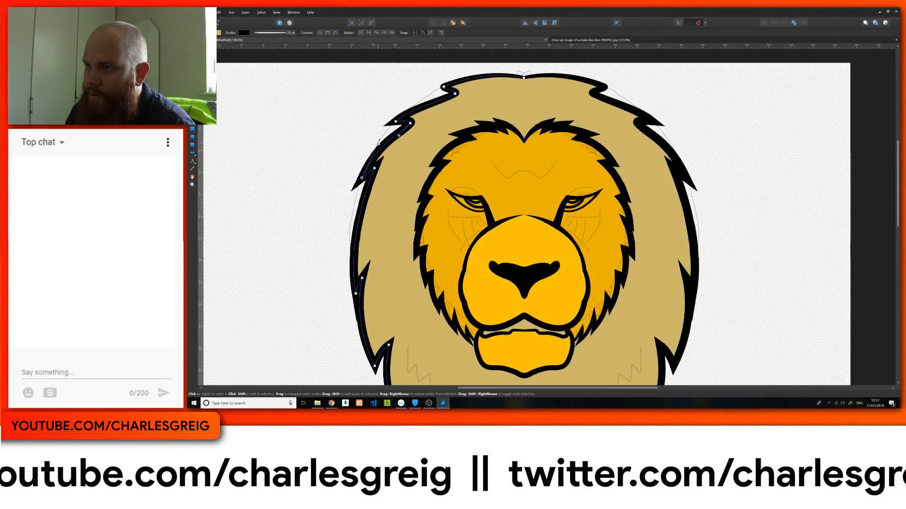
pyautogui.moveTo(379, 139); pyautogui.dragTo(371, 145)
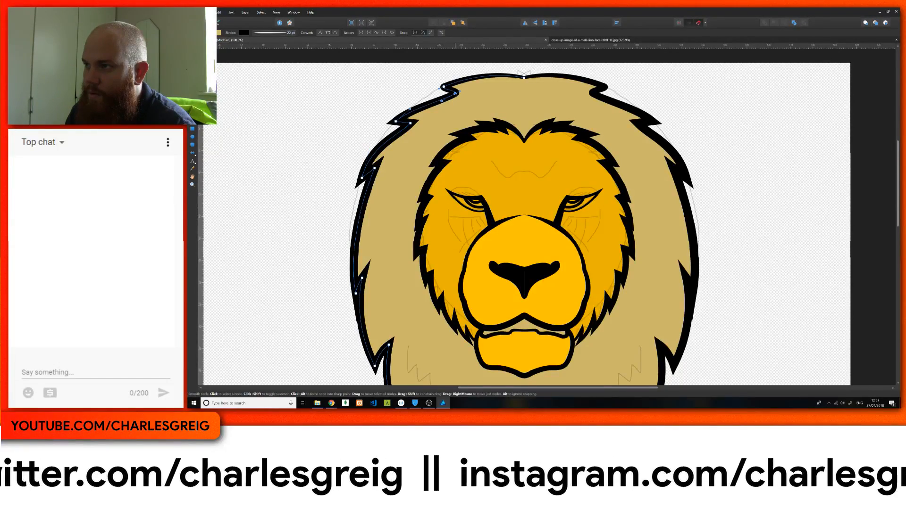
# Step: Turn the top tuft's notch and tip into sharp corners, and shift the middle tuft's tip and notch slightly outward
pyautogui.click(456, 93)
pyautogui.click(444, 88)
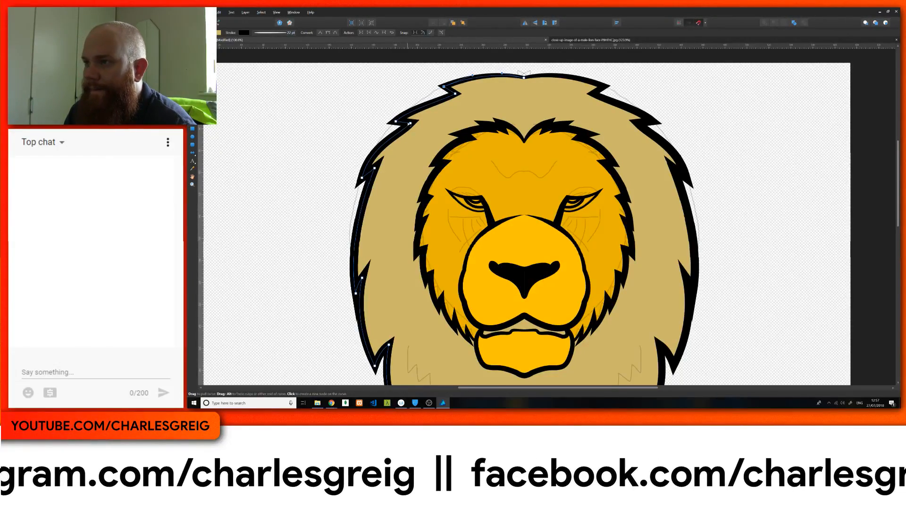
pyautogui.moveTo(395, 121); pyautogui.dragTo(402, 123)
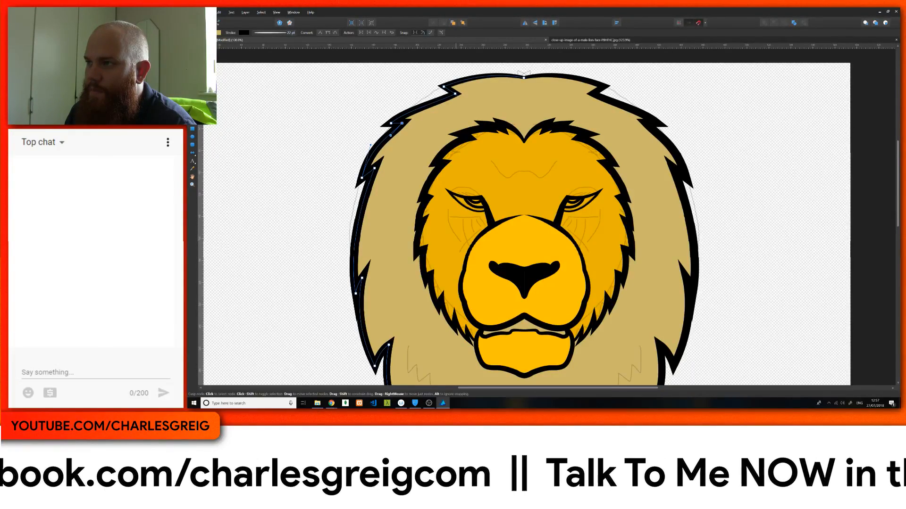
# Step: Move the top tuft outward with a fuller curve from the crown to its tip, and fine-tune the middle tuft's notch
pyautogui.click(448, 93)
pyautogui.moveTo(449, 91); pyautogui.dragTo(440, 87)
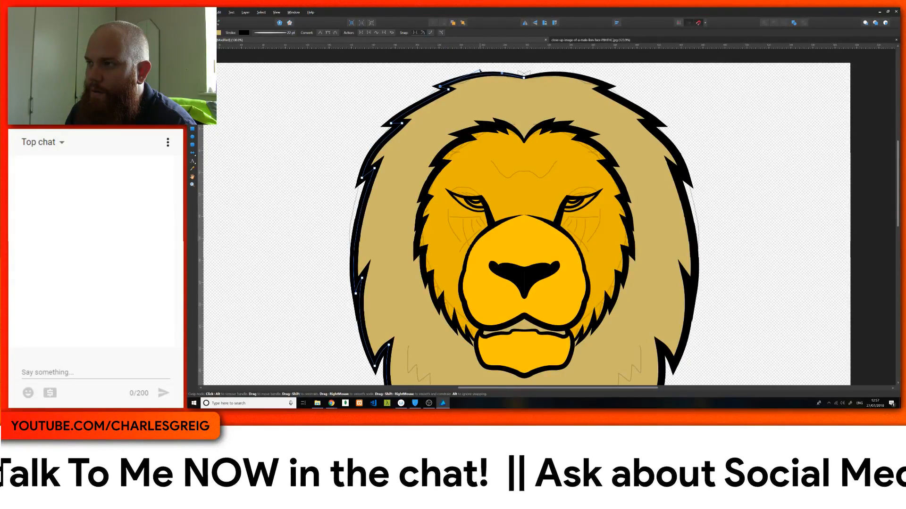
pyautogui.moveTo(440, 87); pyautogui.dragTo(437, 89)
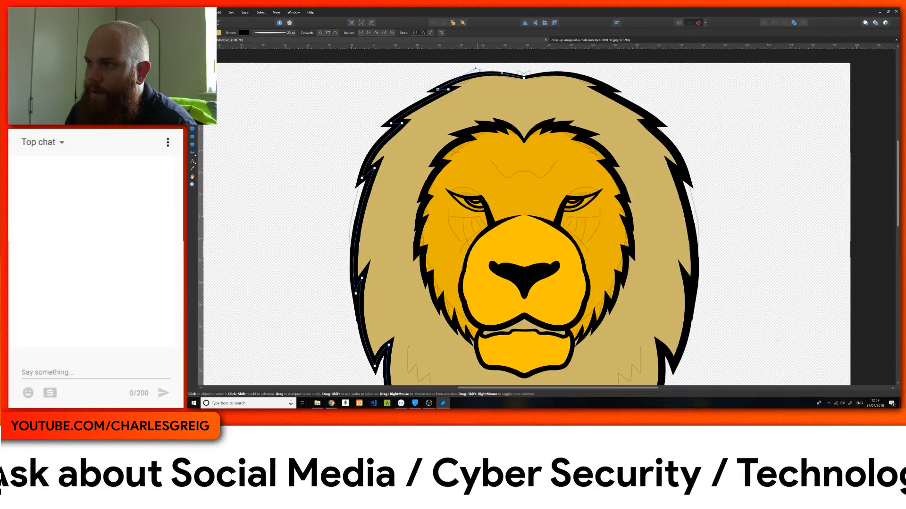
pyautogui.moveTo(476, 69); pyautogui.dragTo(473, 67)
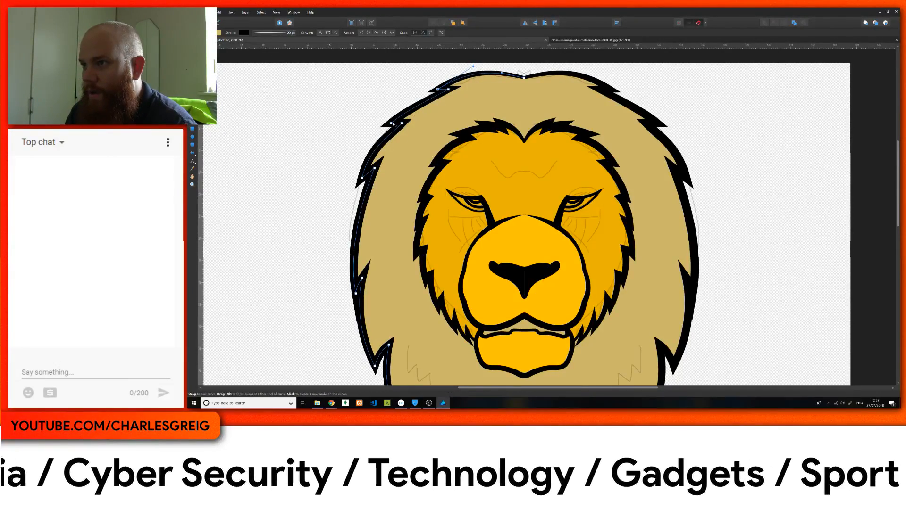
pyautogui.click(391, 124)
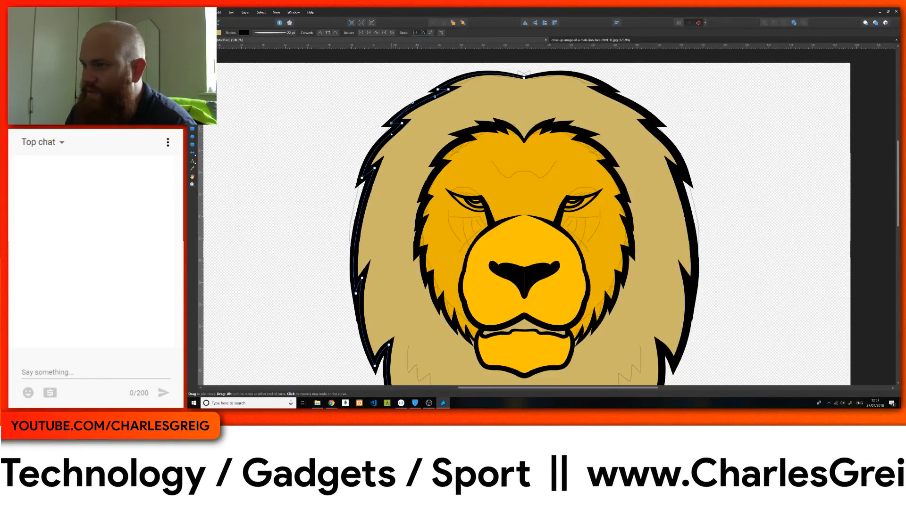
pyautogui.moveTo(403, 124); pyautogui.dragTo(404, 124)
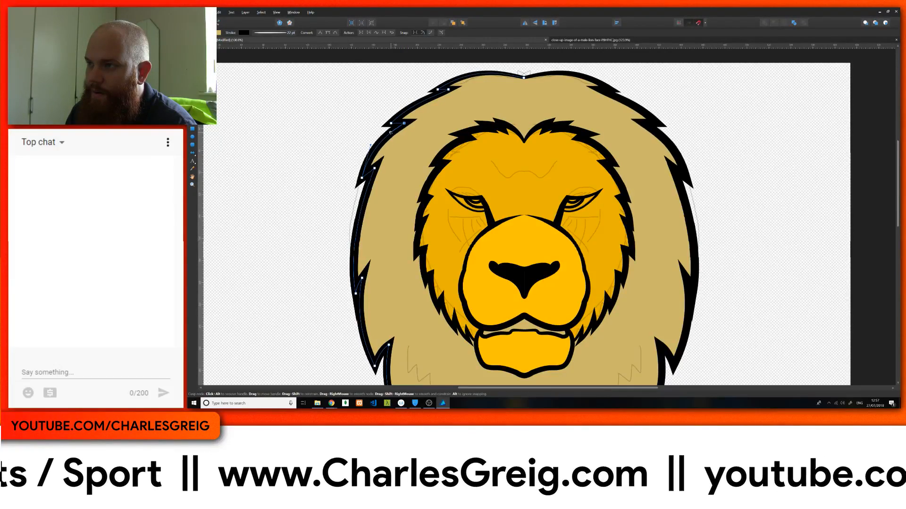